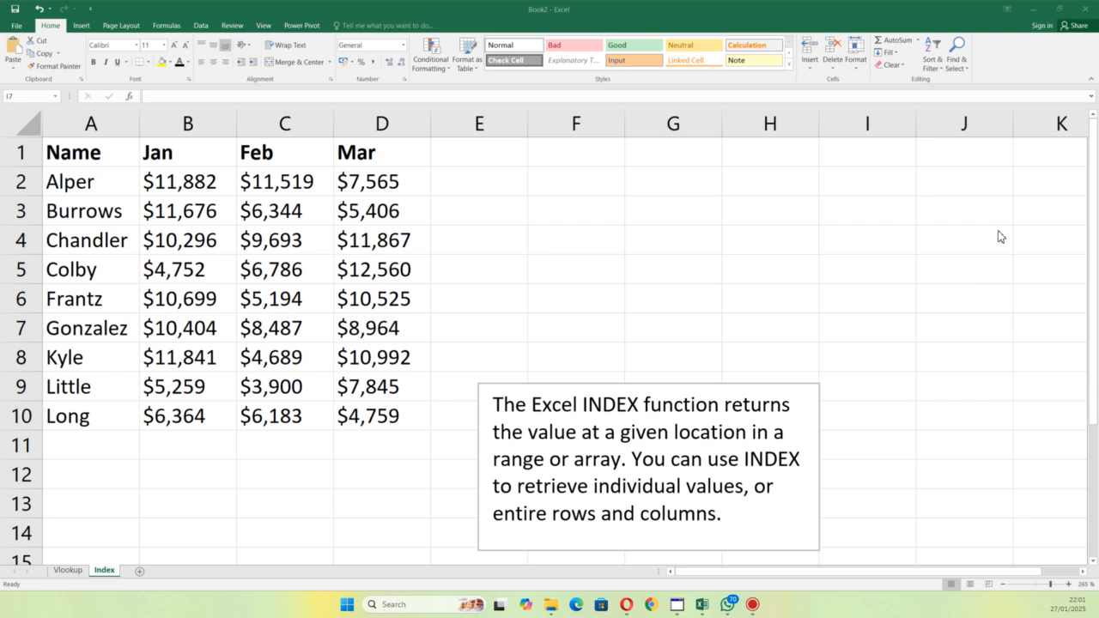
Step: Widen column G and enter the text "return the value at position 4" in G2
click(636, 184)
drag(721, 125, 920, 162)
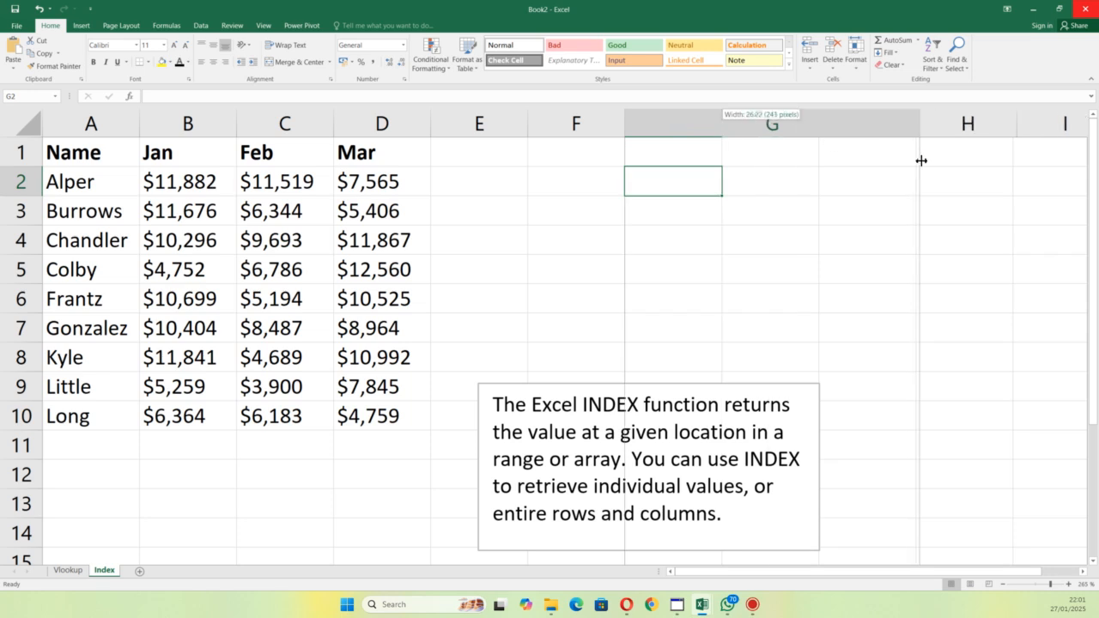
double_click(717, 177)
text(r)
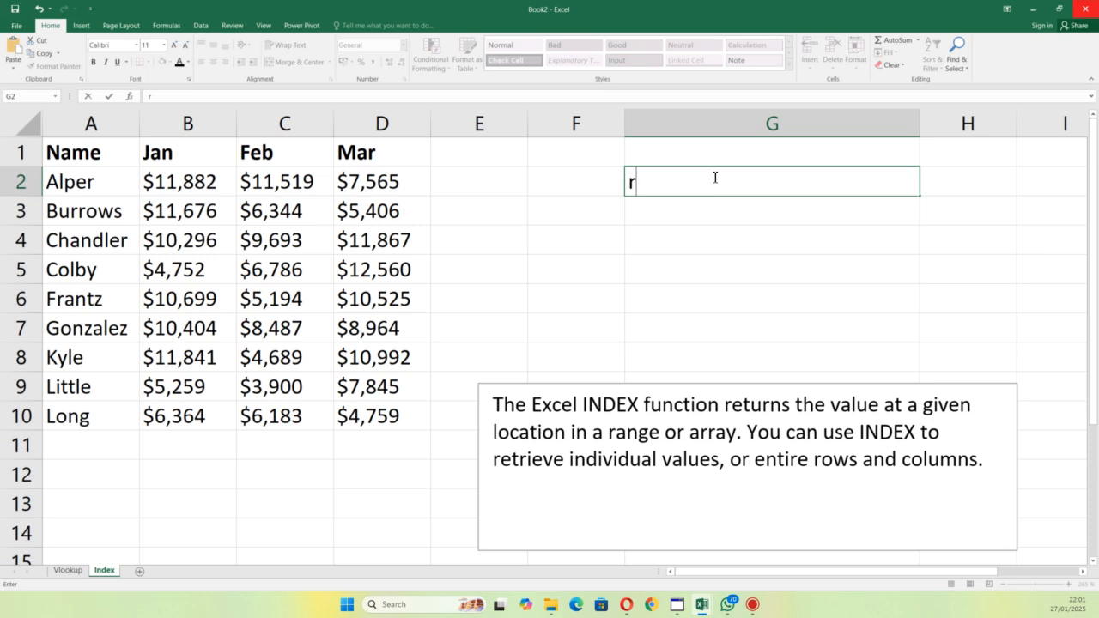
text(eturn the)
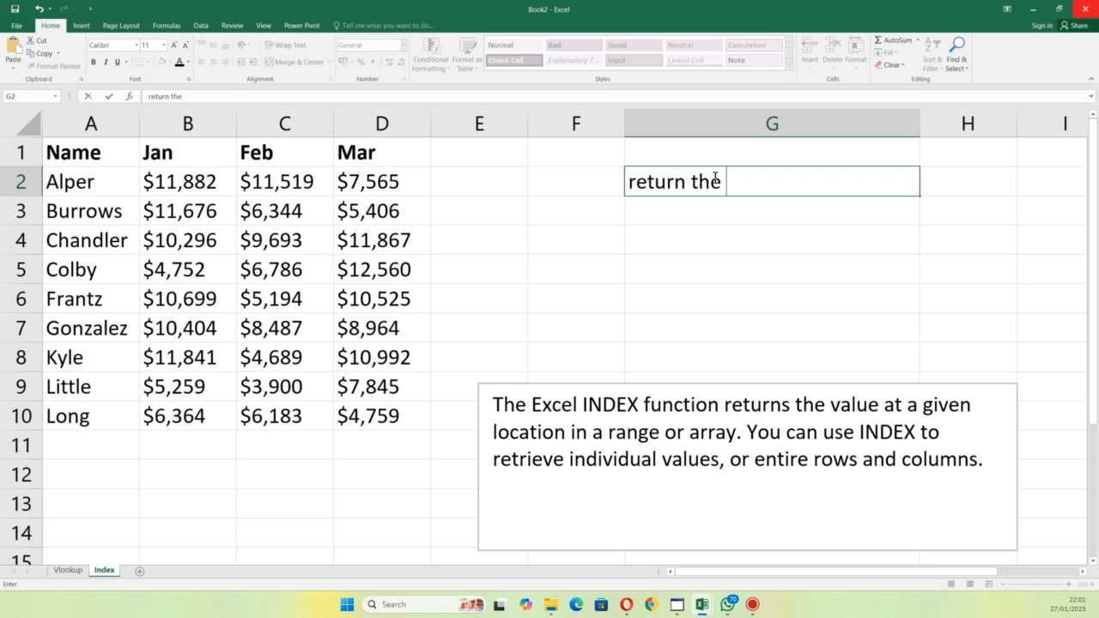
text( value at pos)
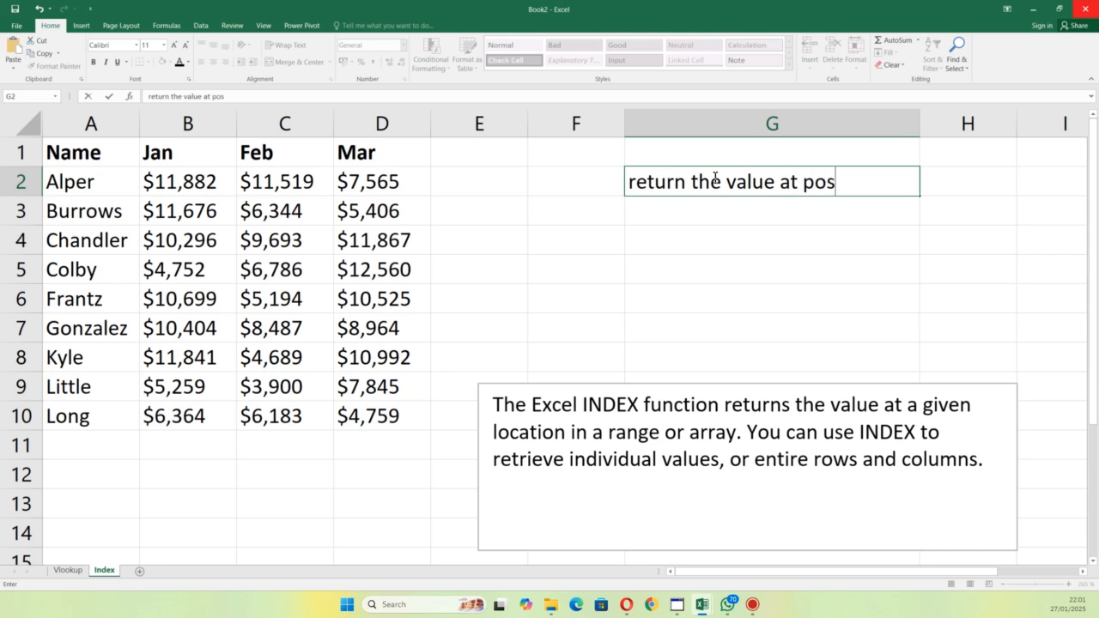
text(ition 4)
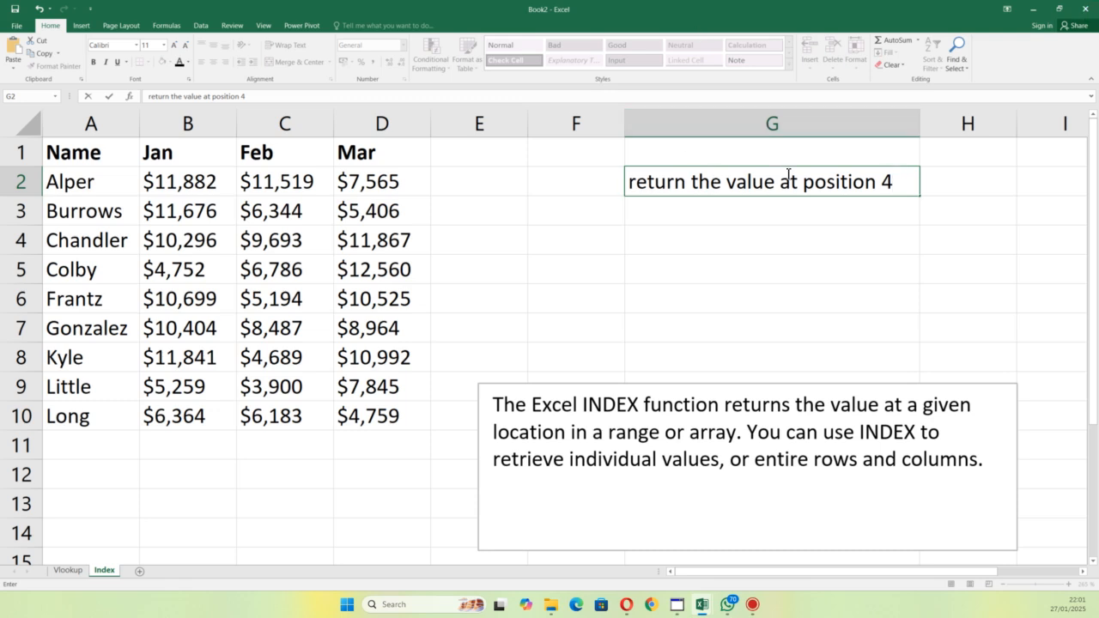
click(767, 211)
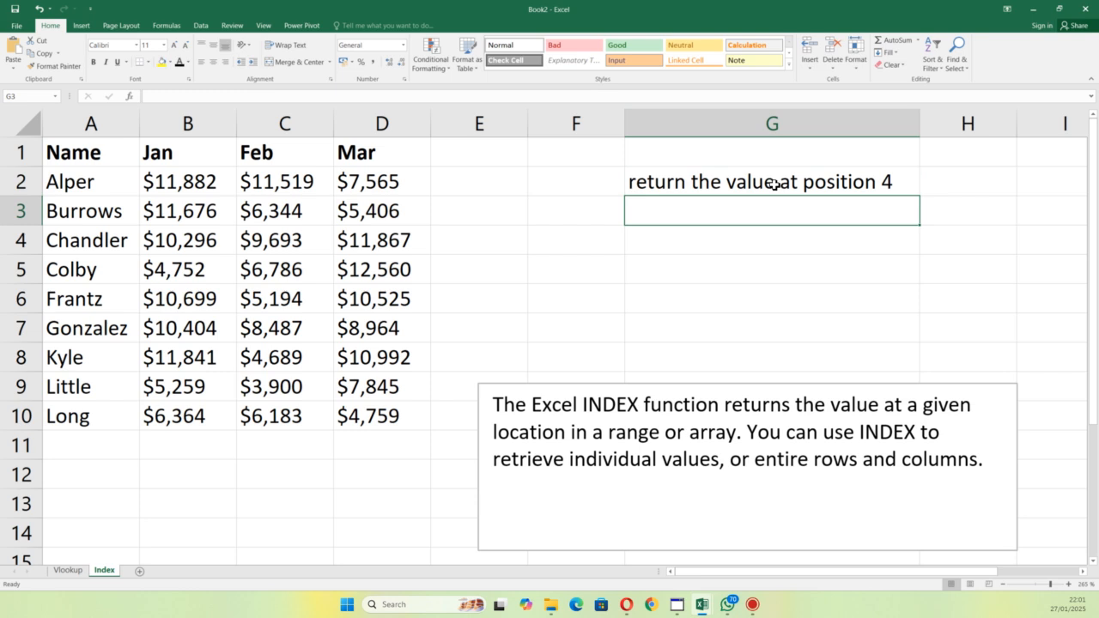
Step: Replace the word "value" with "name" in the G2 text
double_click(775, 182)
key(BackSpace)
key(BackSpace)
key(BackSpace)
key(BackSpace)
key(BackSpace)
text(name)
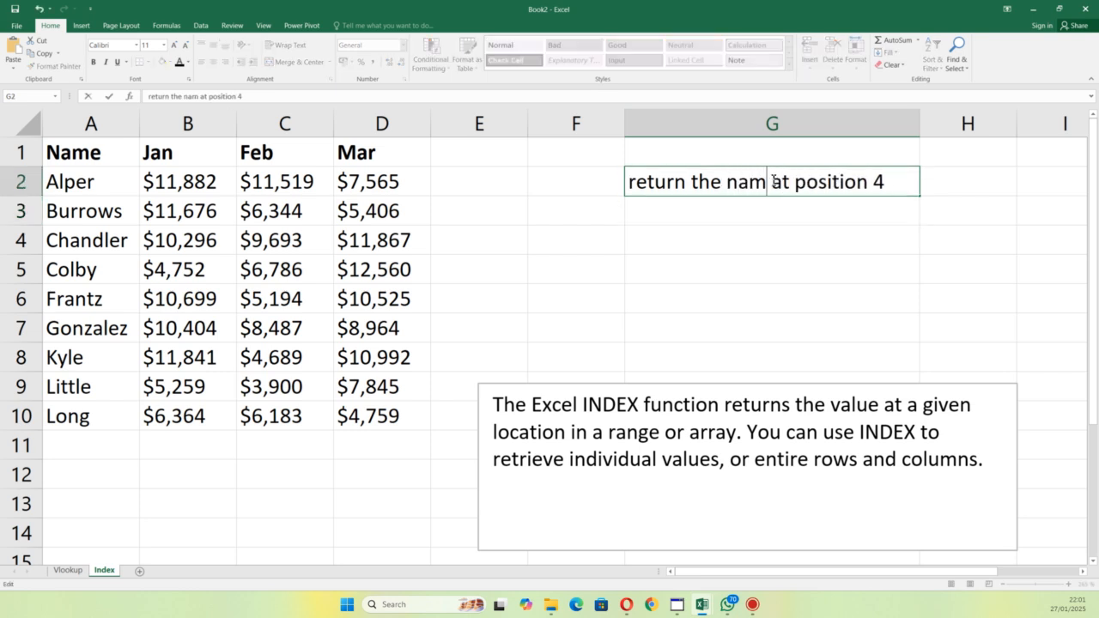
key(Return)
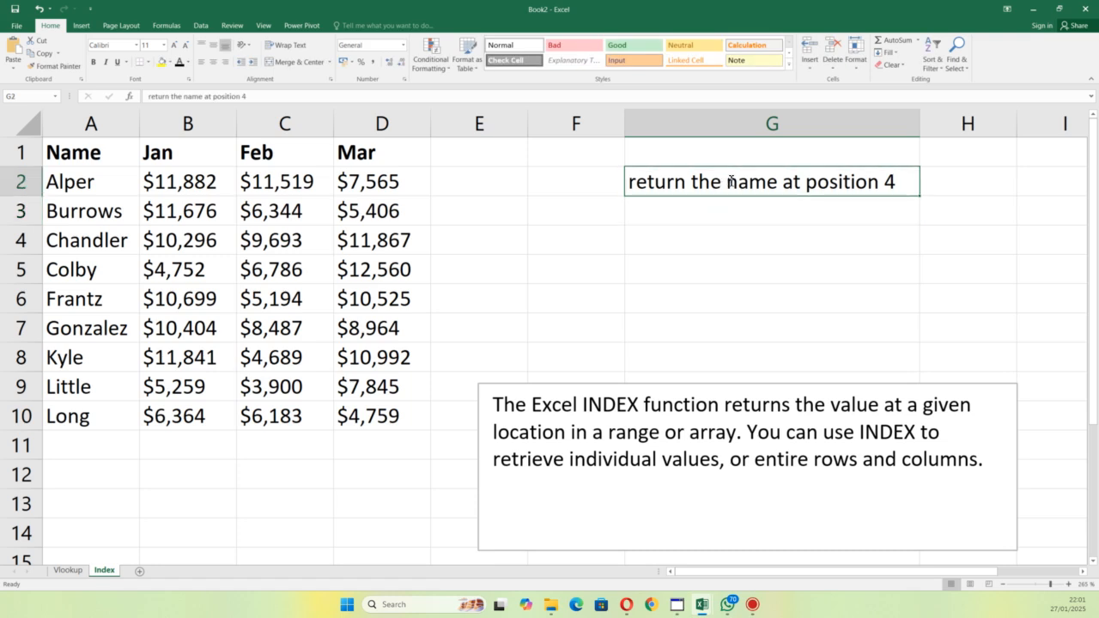
Step: Put double quotation marks around the word "name" in the G2 text
double_click(727, 179)
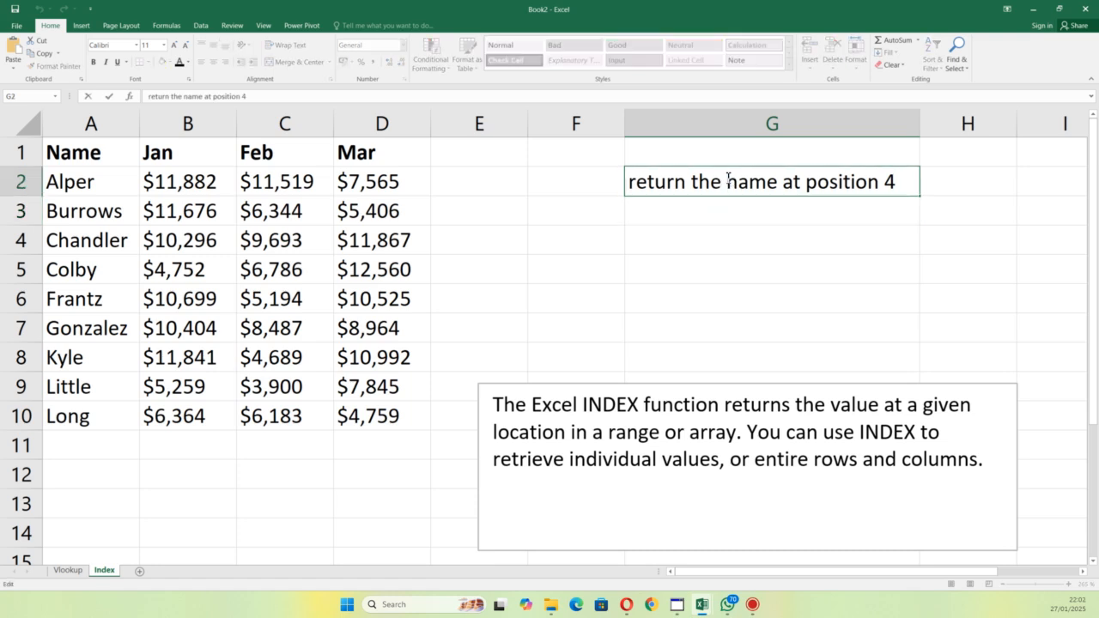
text(")
click(788, 181)
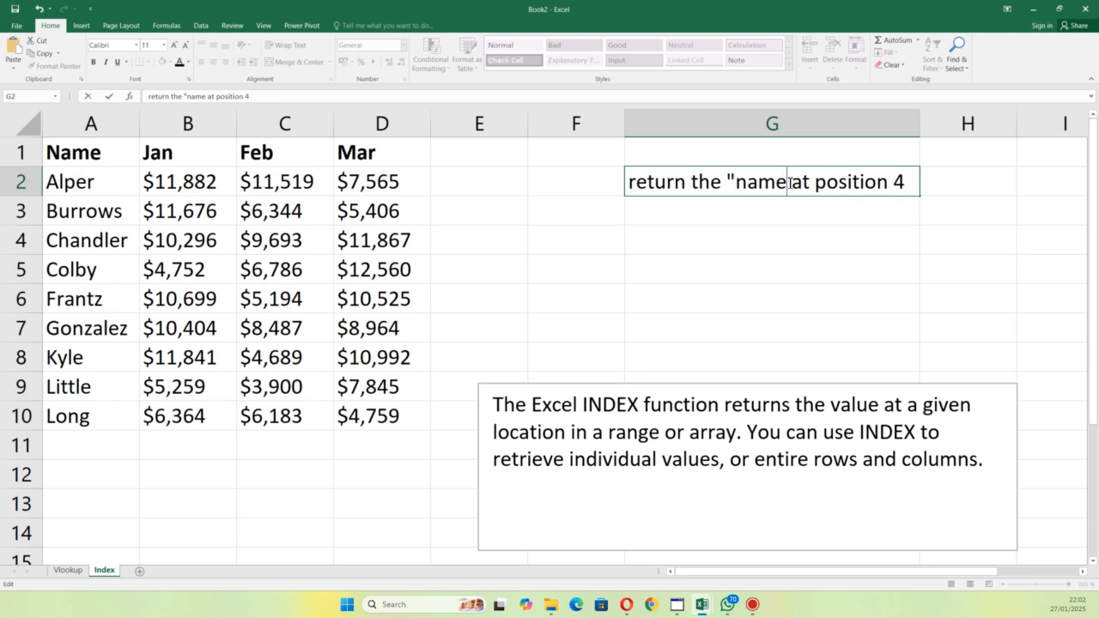
text(")
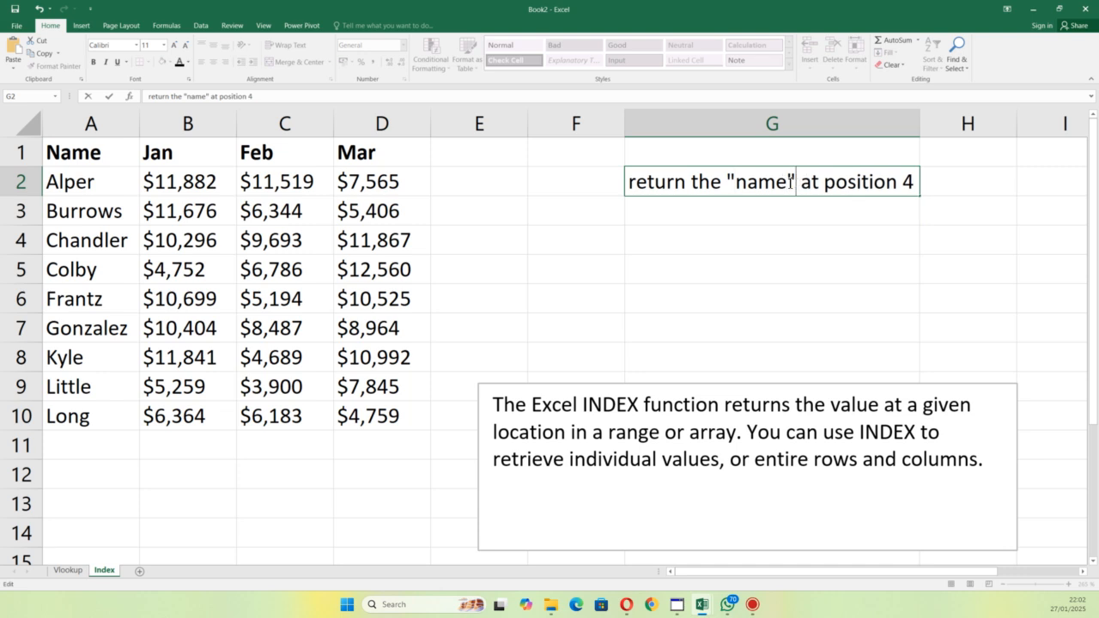
click(694, 212)
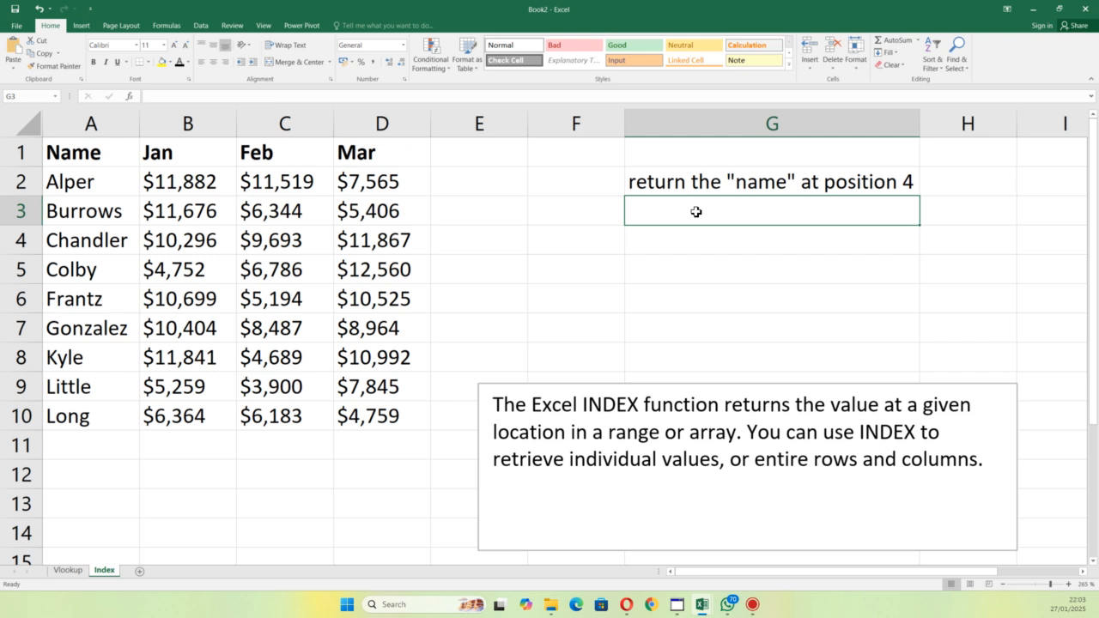
Step: Enter an INDEX formula in G3 that returns the entry at row number 4 of A2:A10
double_click(695, 212)
text(=)
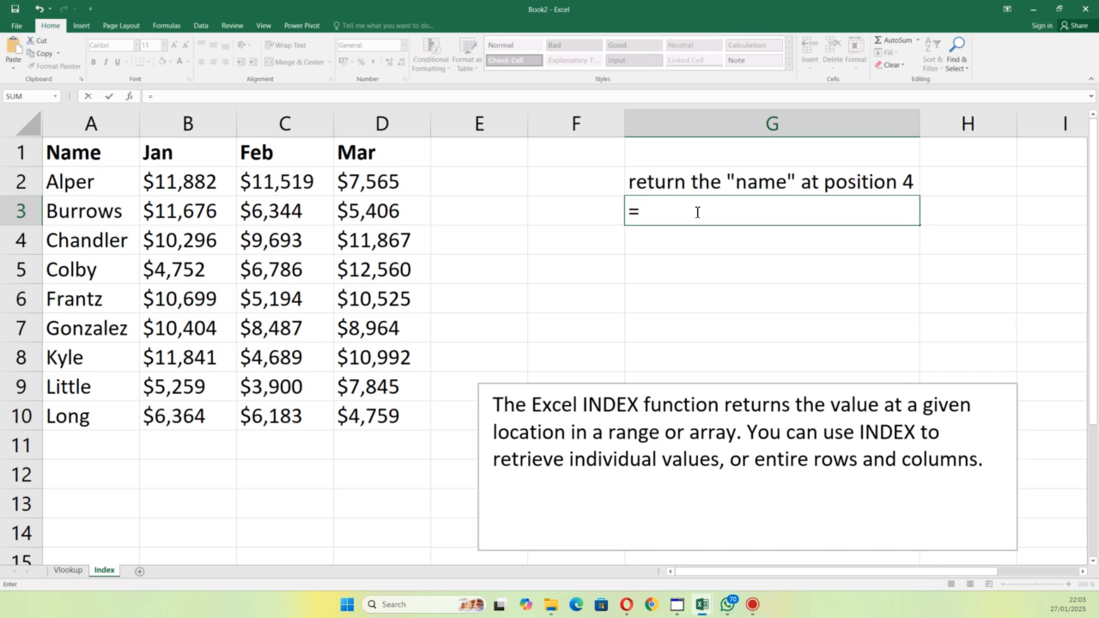
text(inde)
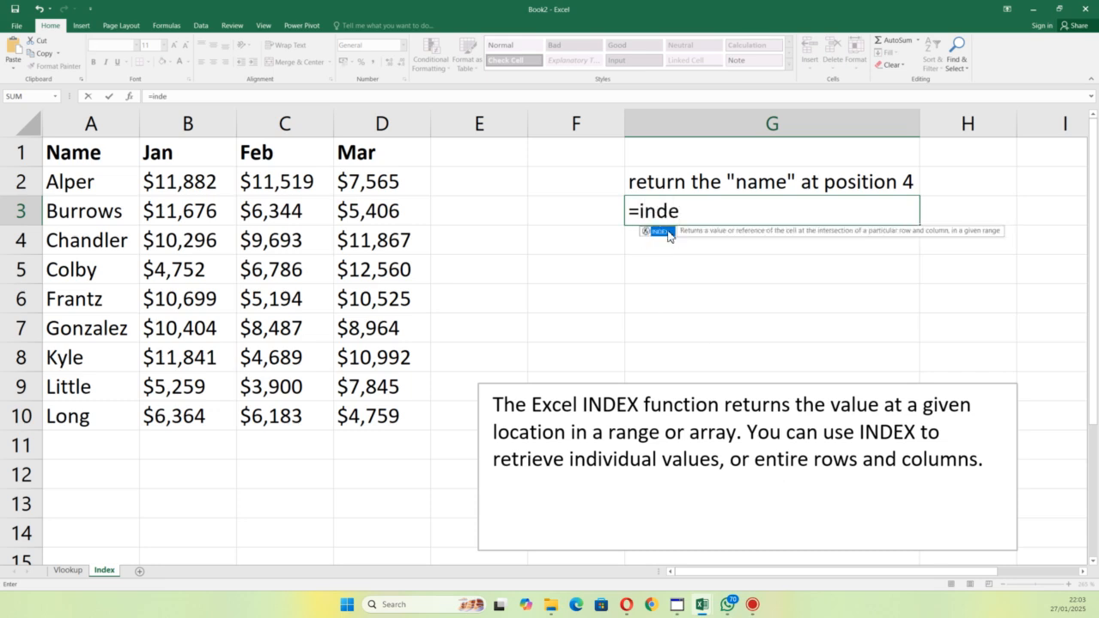
double_click(671, 235)
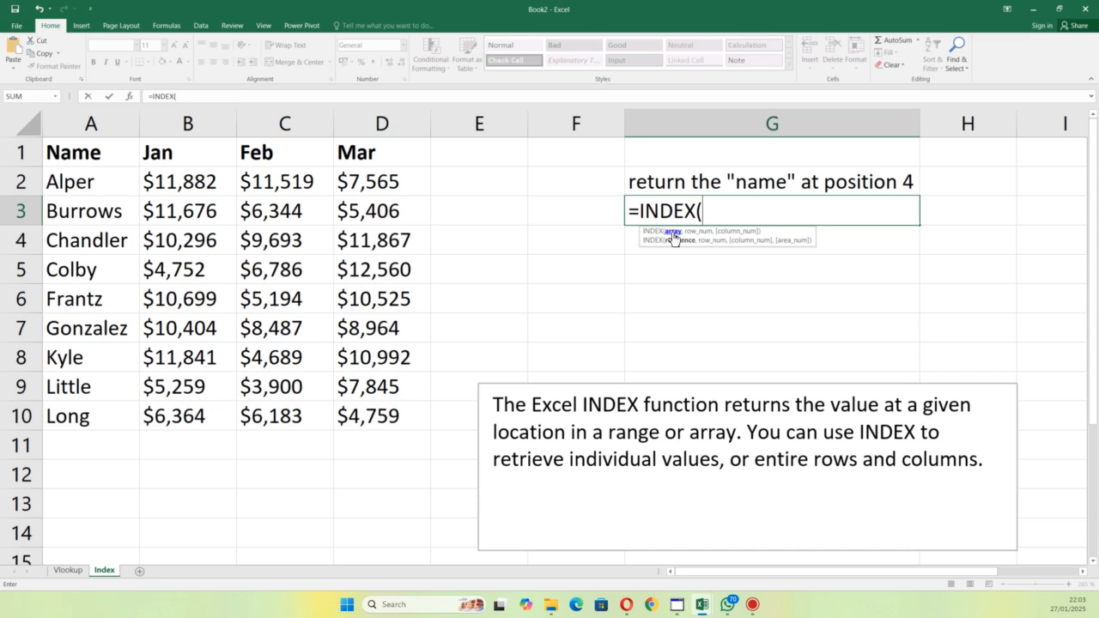
drag(117, 179, 93, 412)
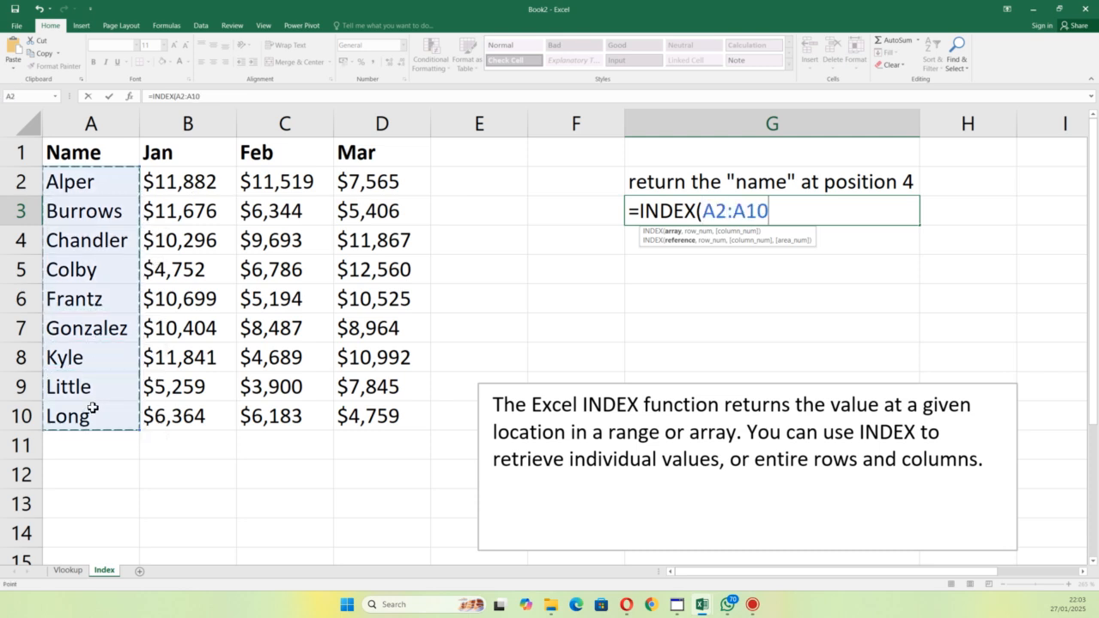
text(,)
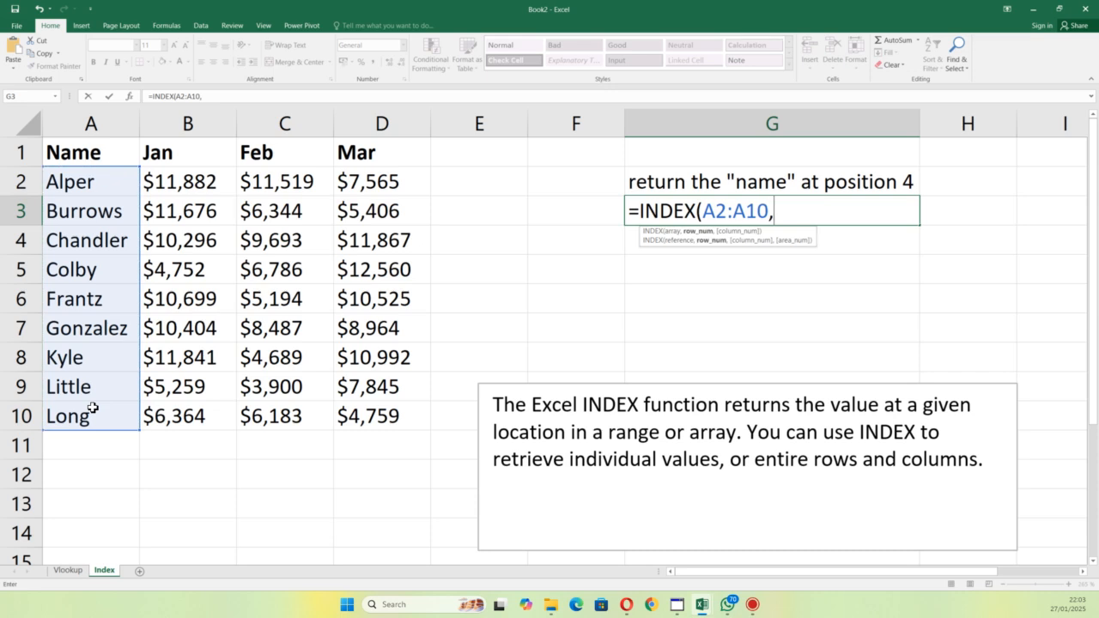
text(4)
key(Return)
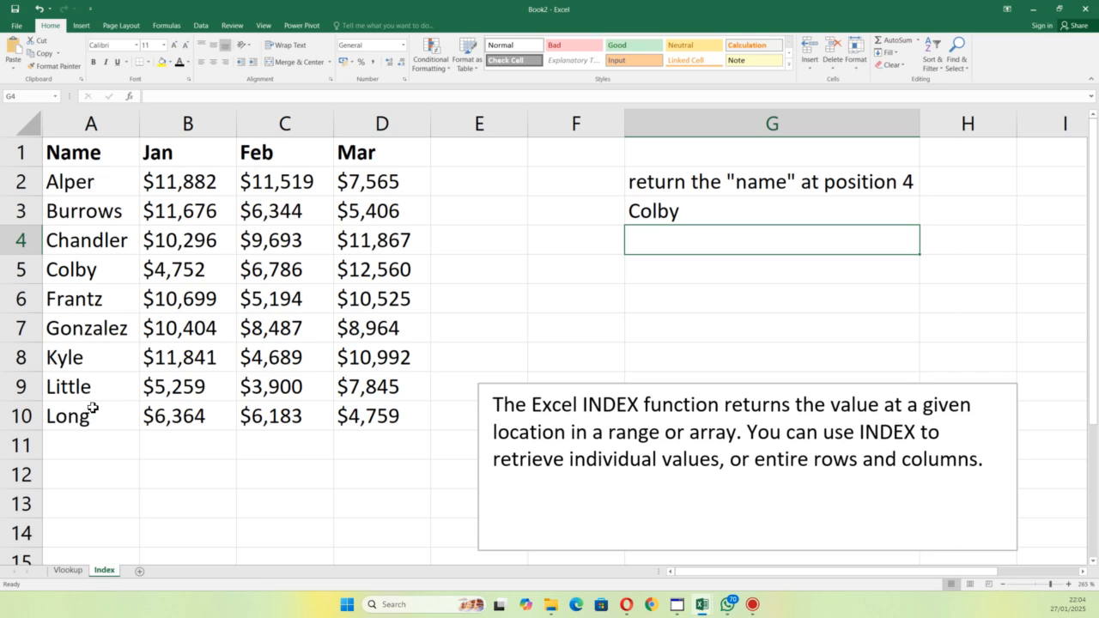
Step: Examine the INDEX formula in G3 and its referenced range, leaving it as it is
click(721, 212)
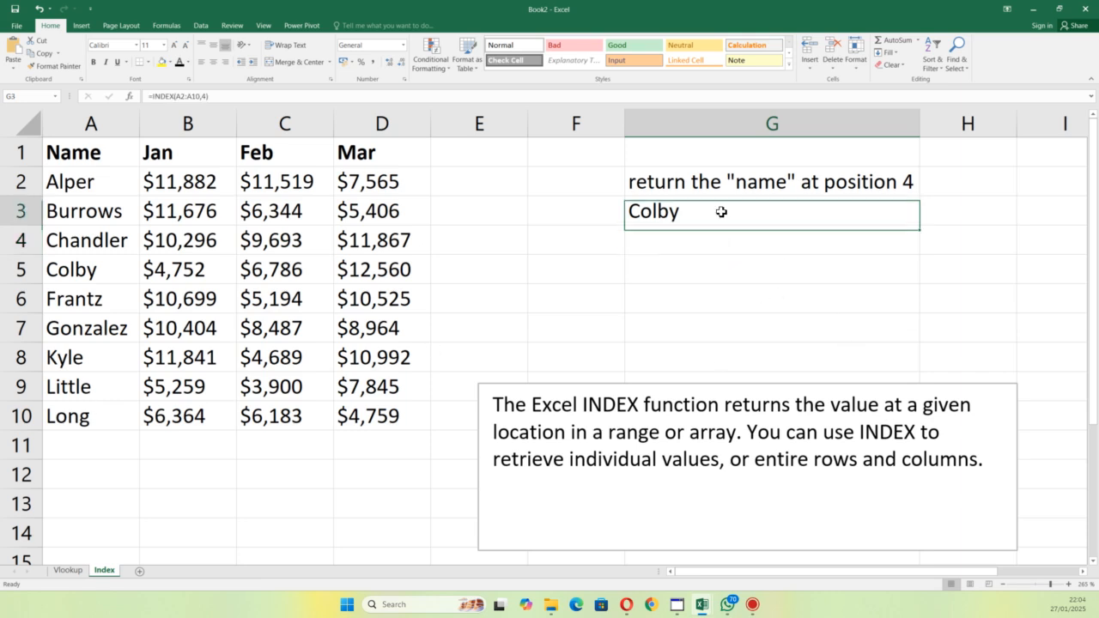
double_click(721, 212)
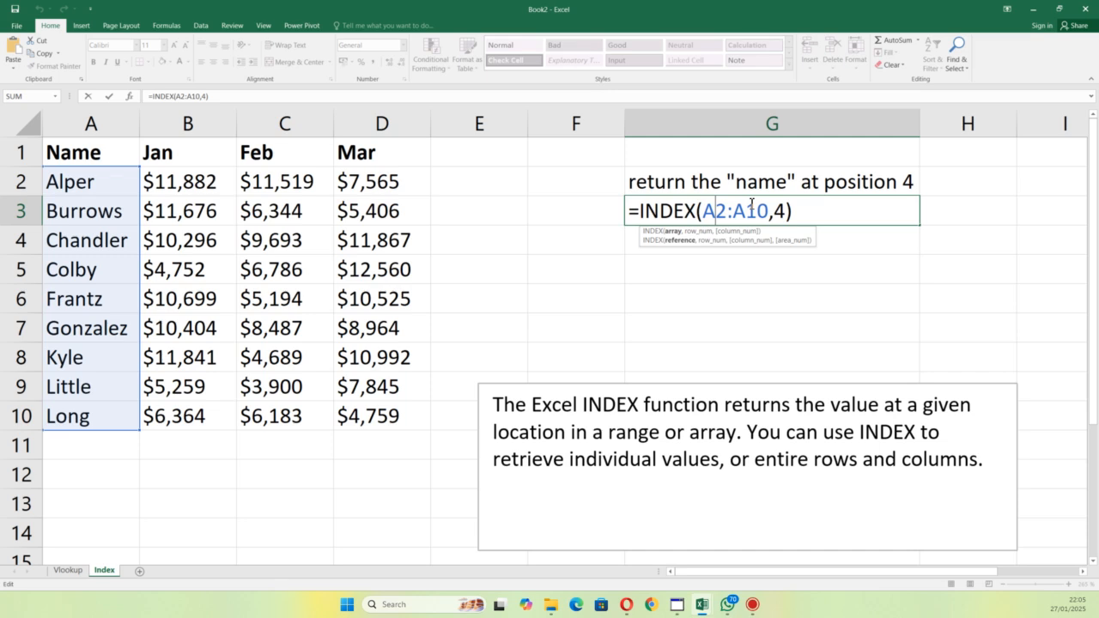
key(Return)
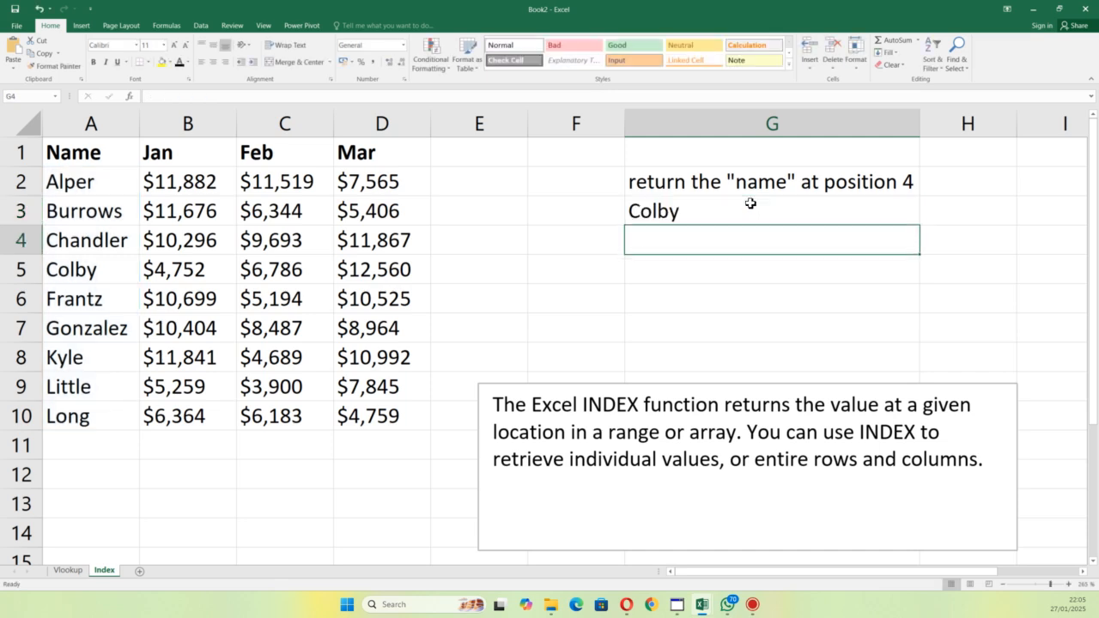
click(750, 204)
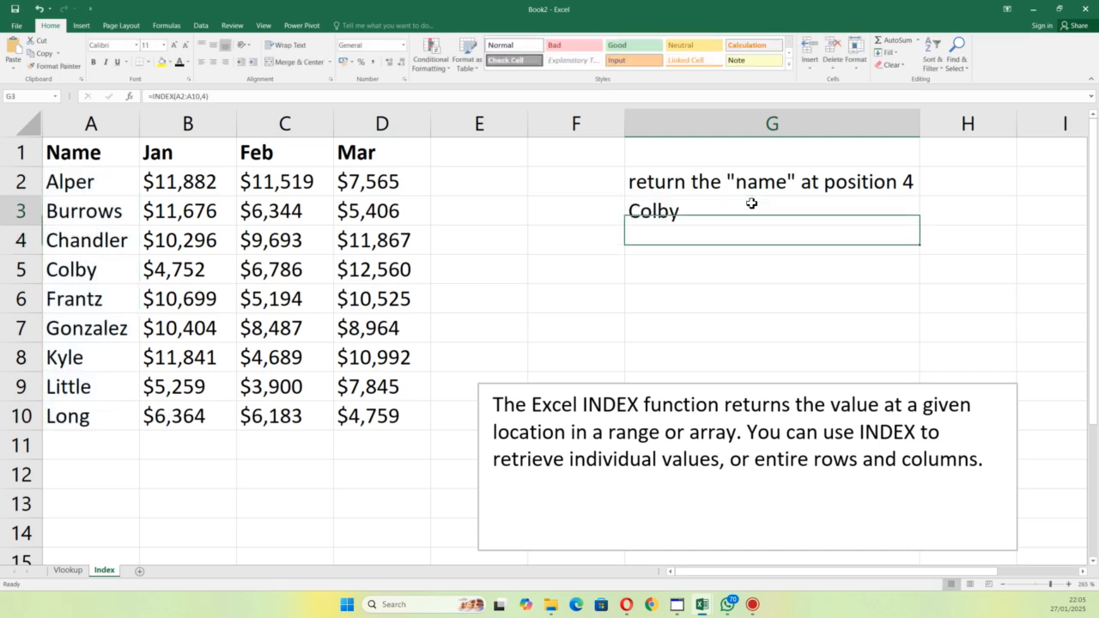
Step: Enter the labels Name in F5 and Jan in F6, and enter the same name as in A8 in G5
click(579, 283)
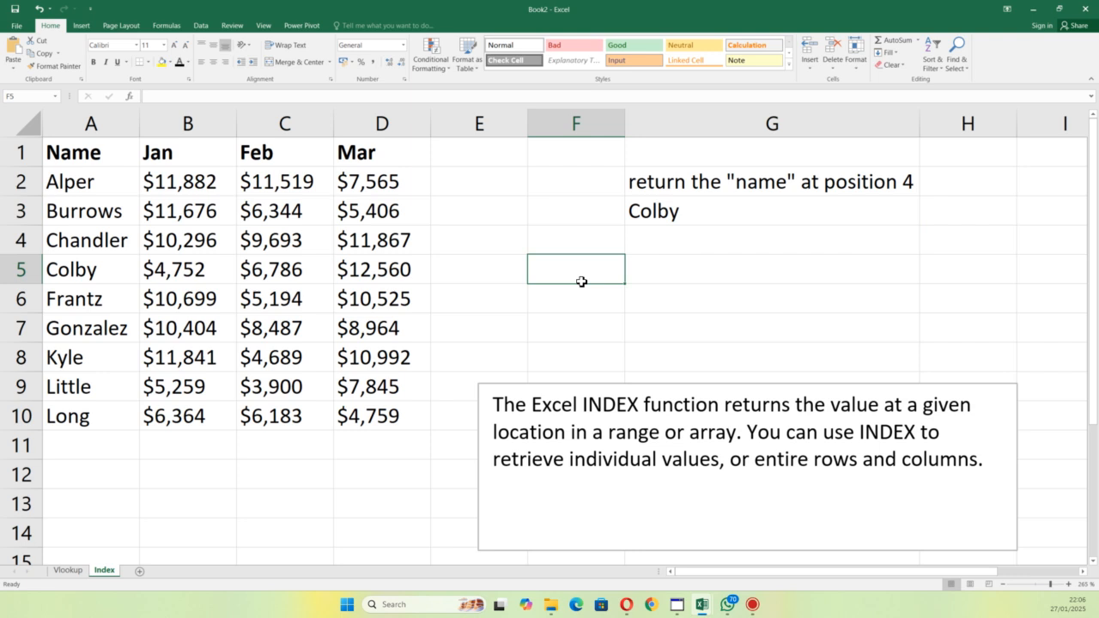
text(Name)
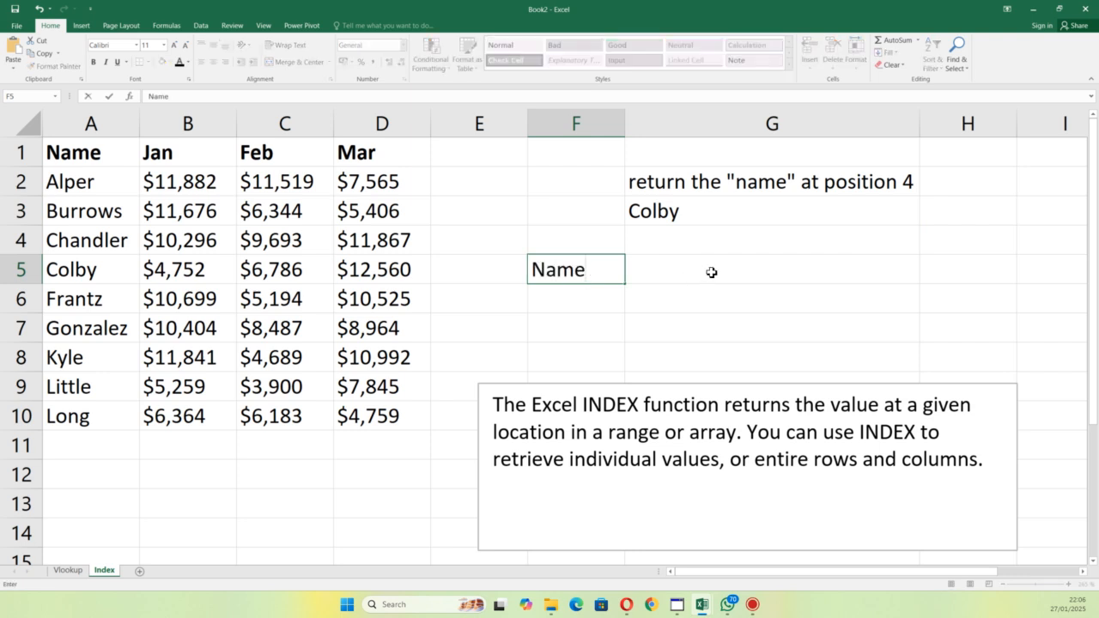
click(713, 272)
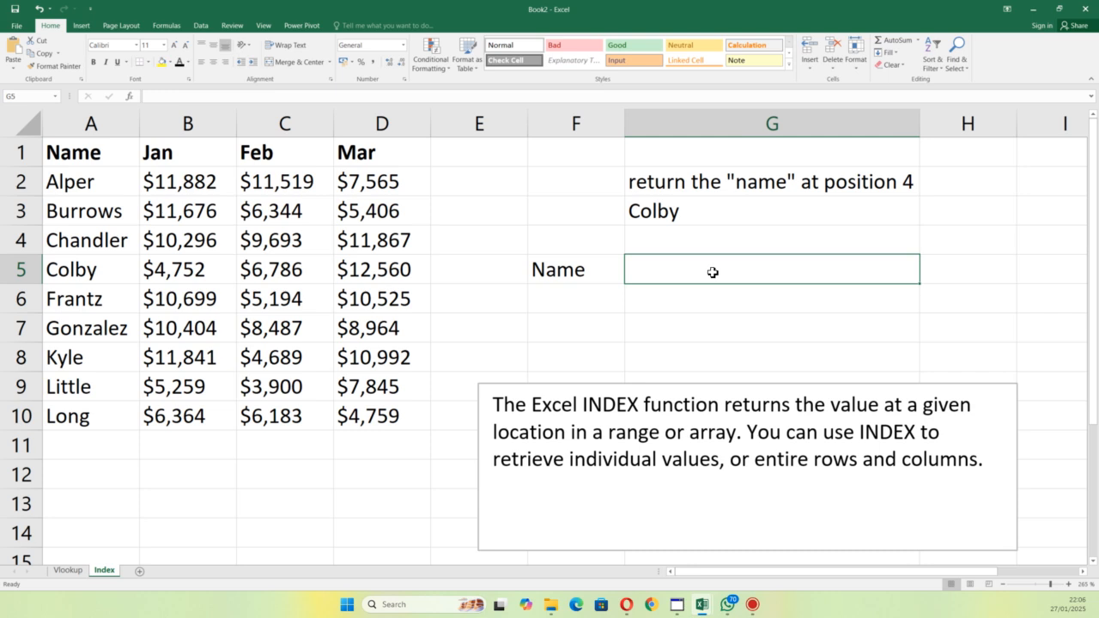
text(Kyle)
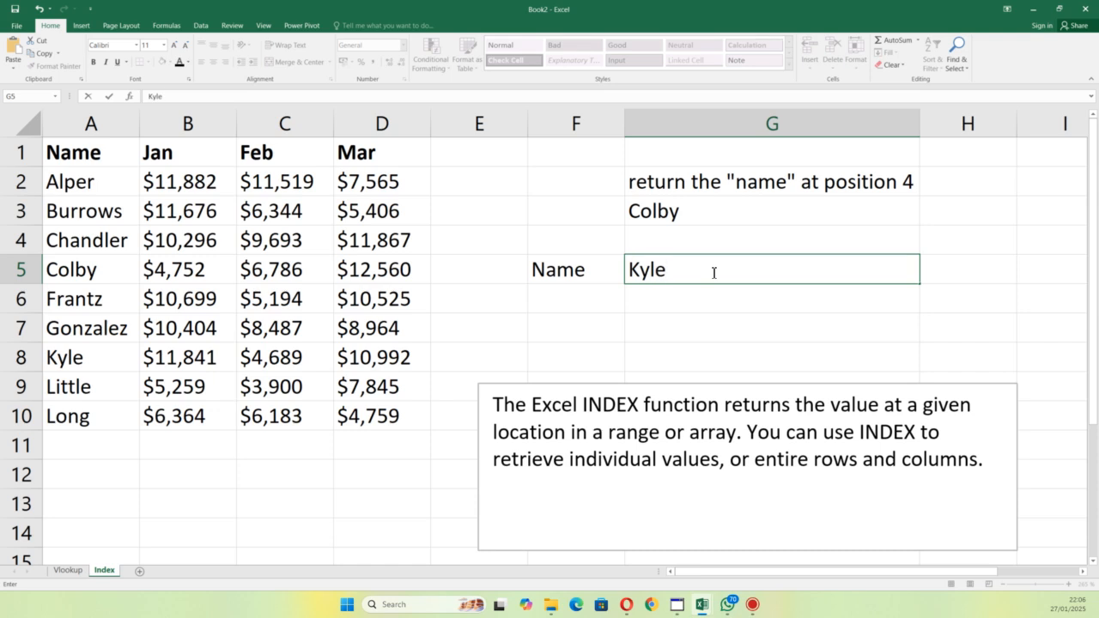
click(581, 299)
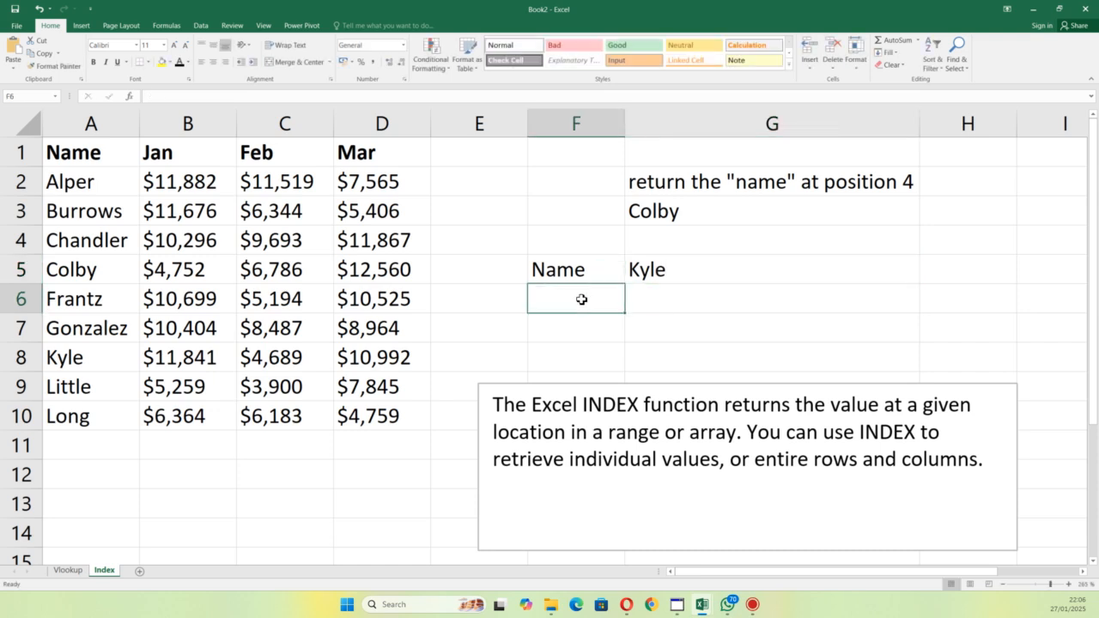
text(Jan)
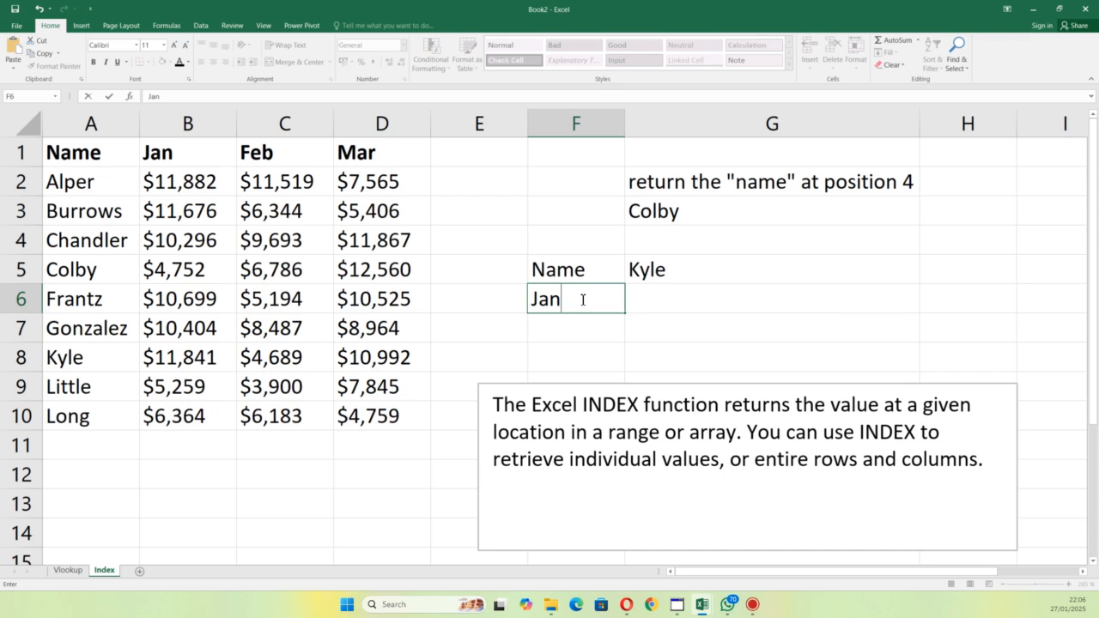
Step: Enter an INDEX formula in G6 that returns the value at row 7, column 2 of A2:B10
click(681, 301)
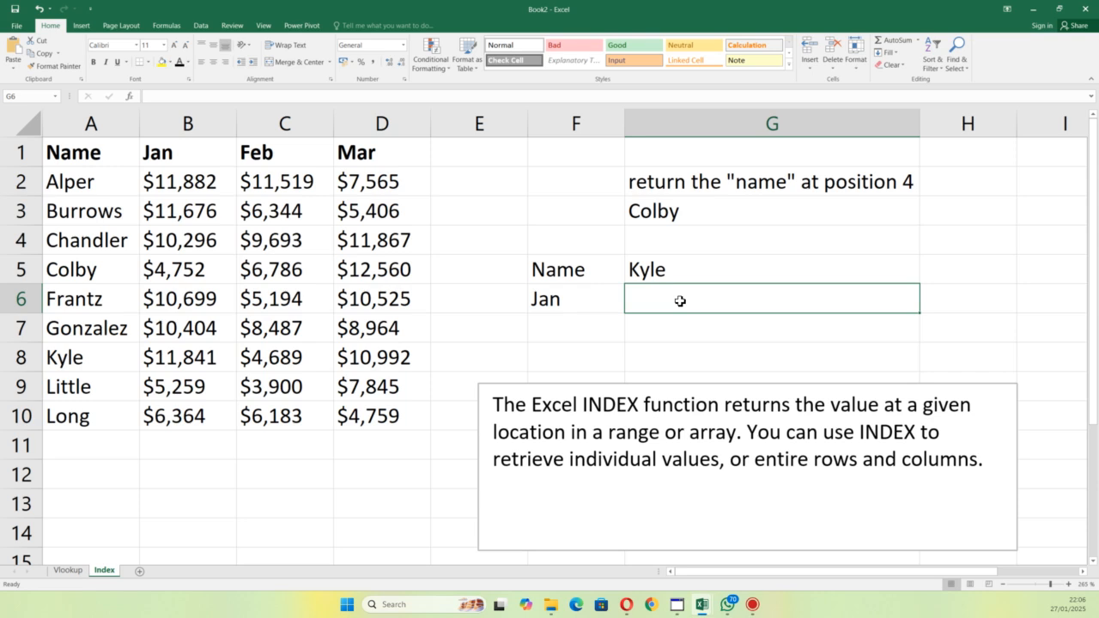
text(=)
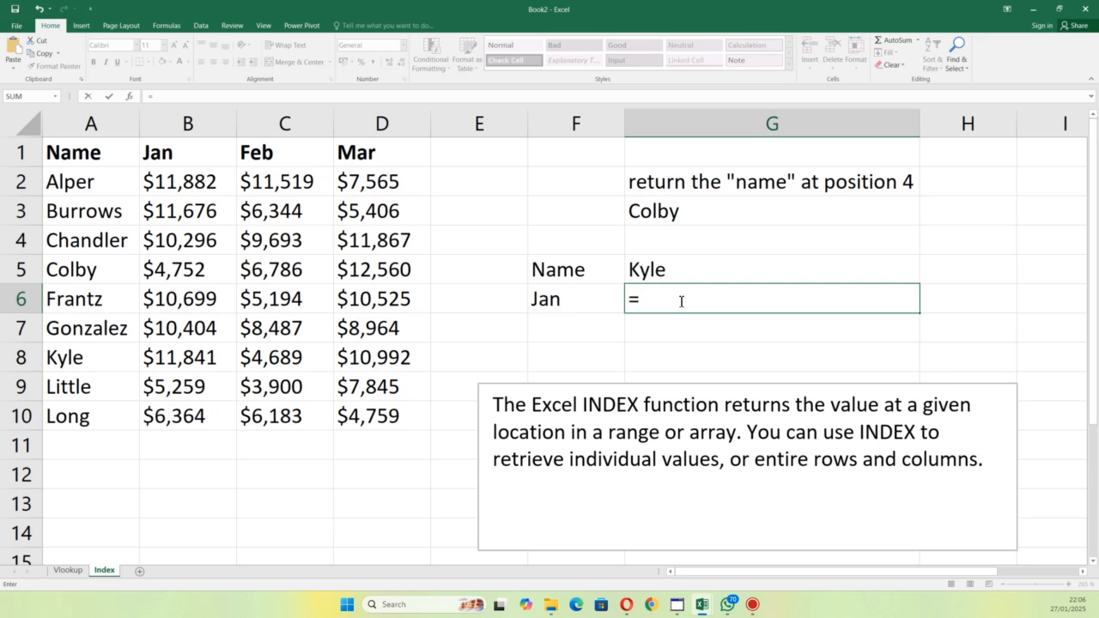
text(ind)
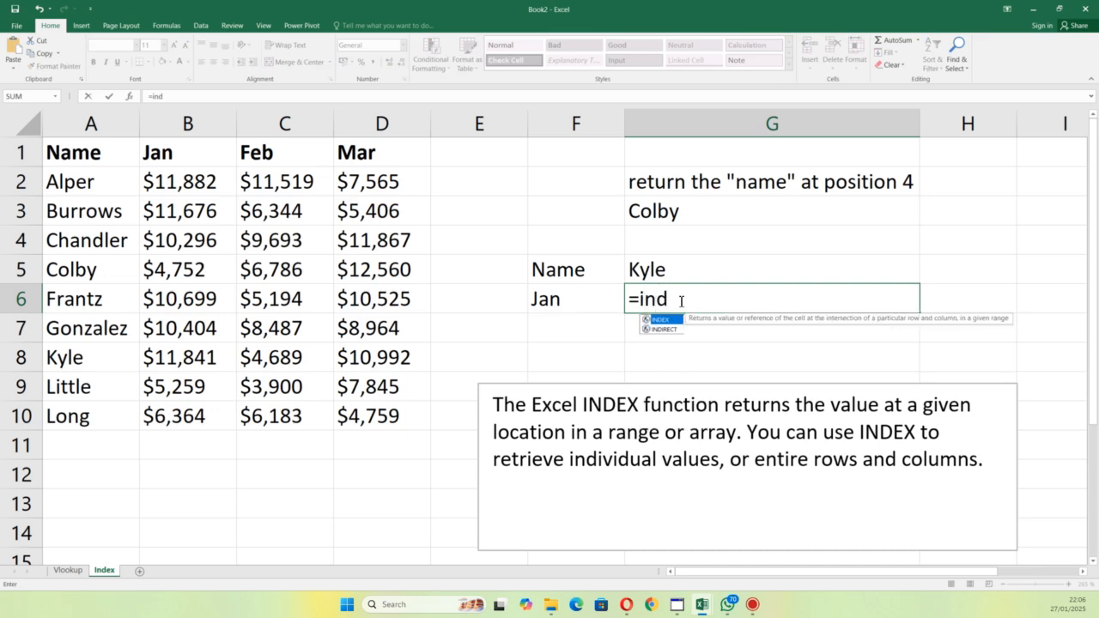
double_click(663, 321)
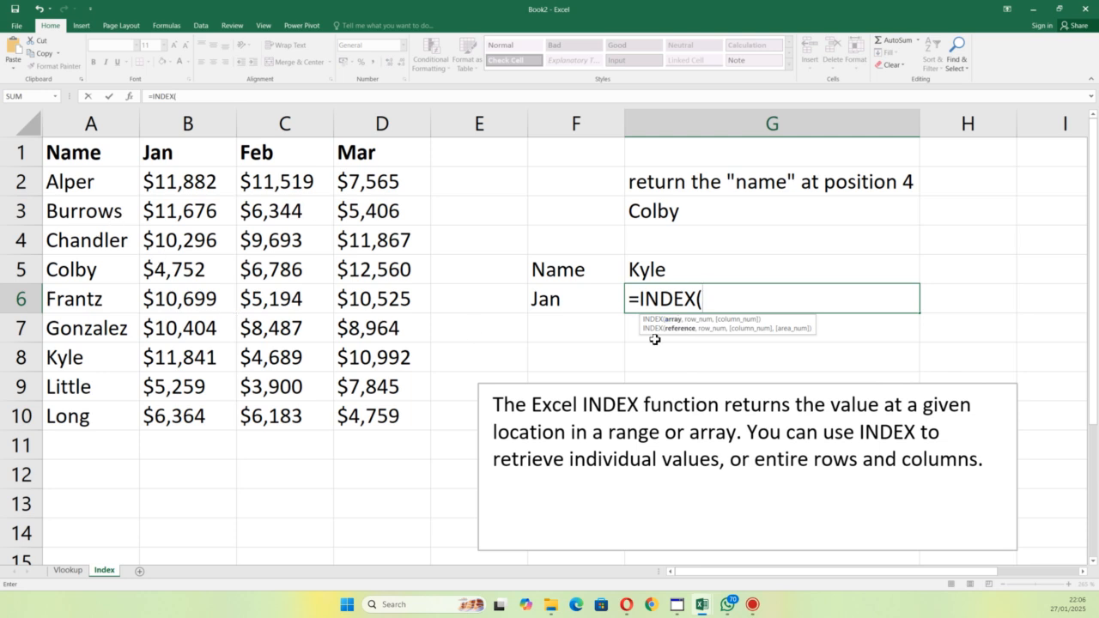
drag(75, 181, 179, 416)
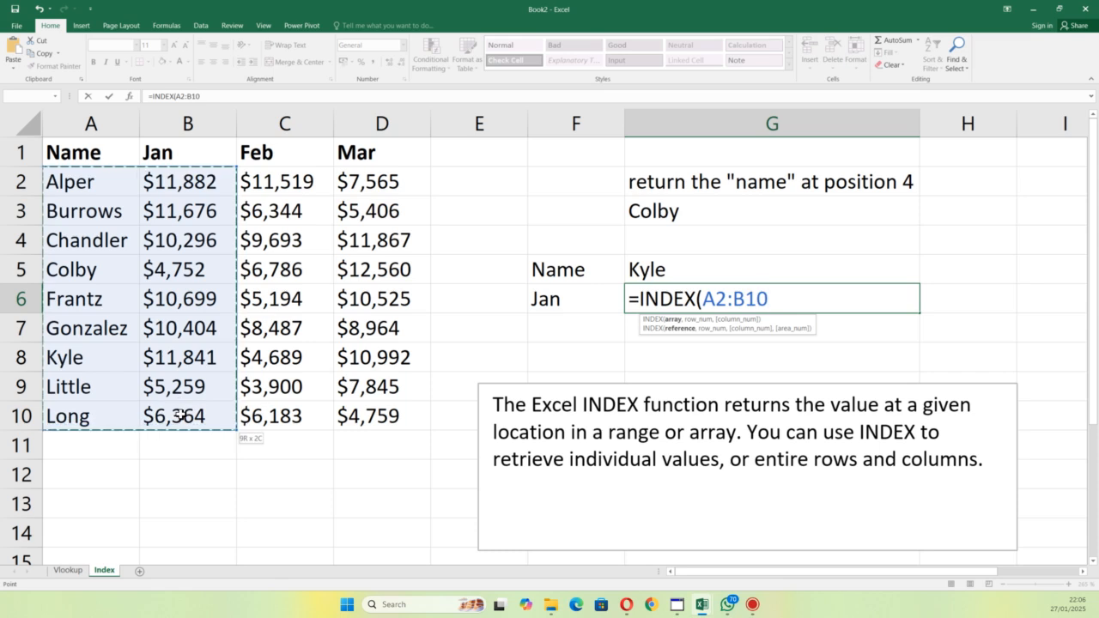
text(,)
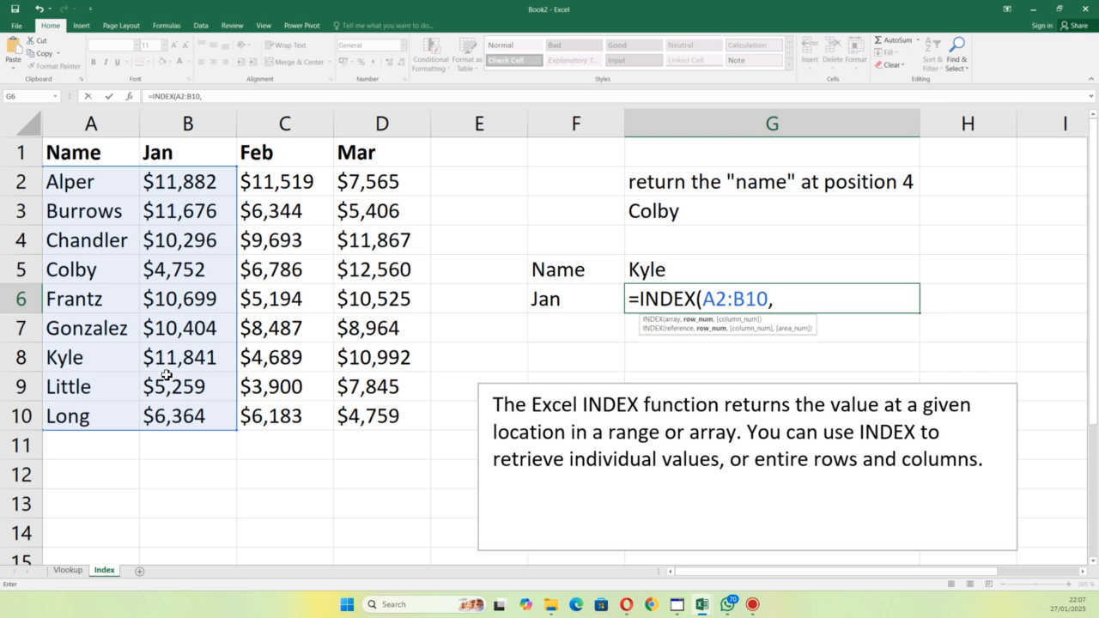
text(7,)
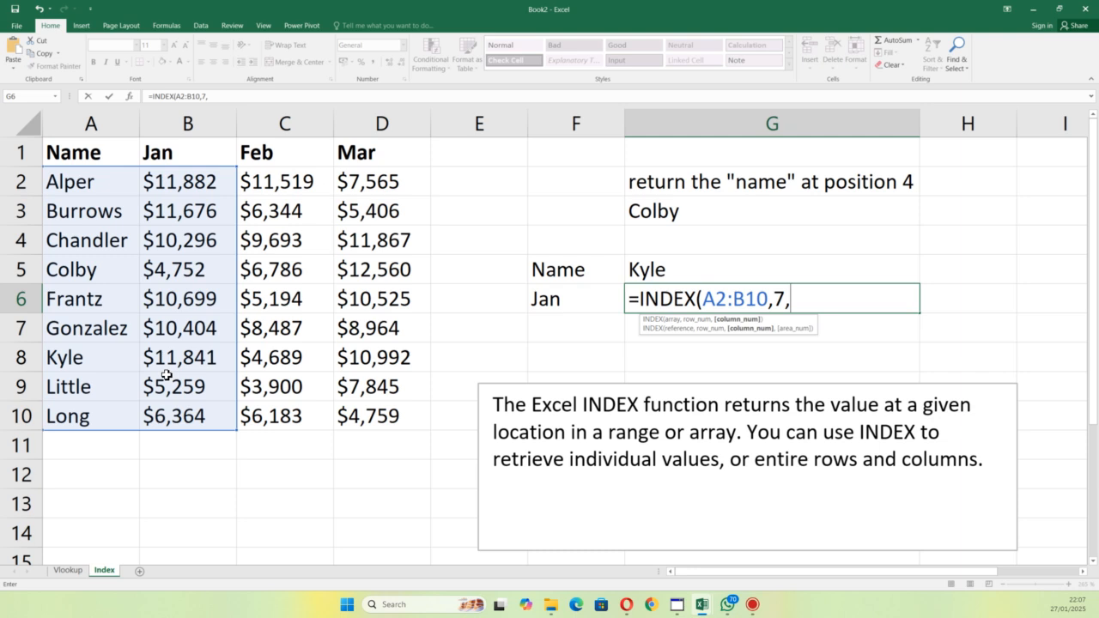
text(2)
key(Return)
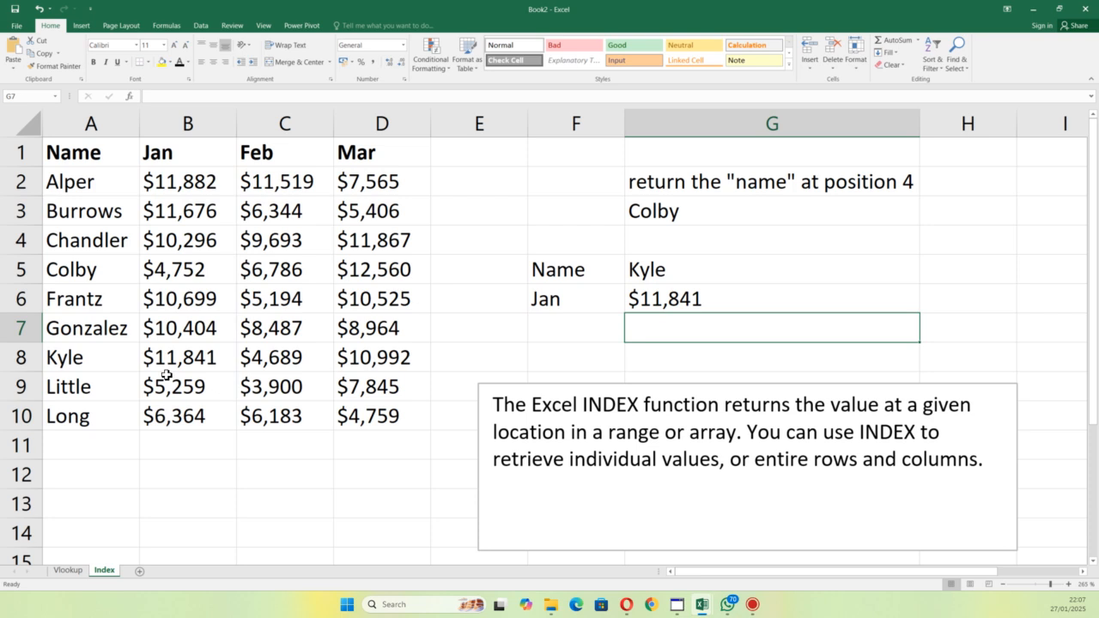
Step: Examine the INDEX formula in G6 and its referenced range, and undo the accidental edit to it
double_click(704, 303)
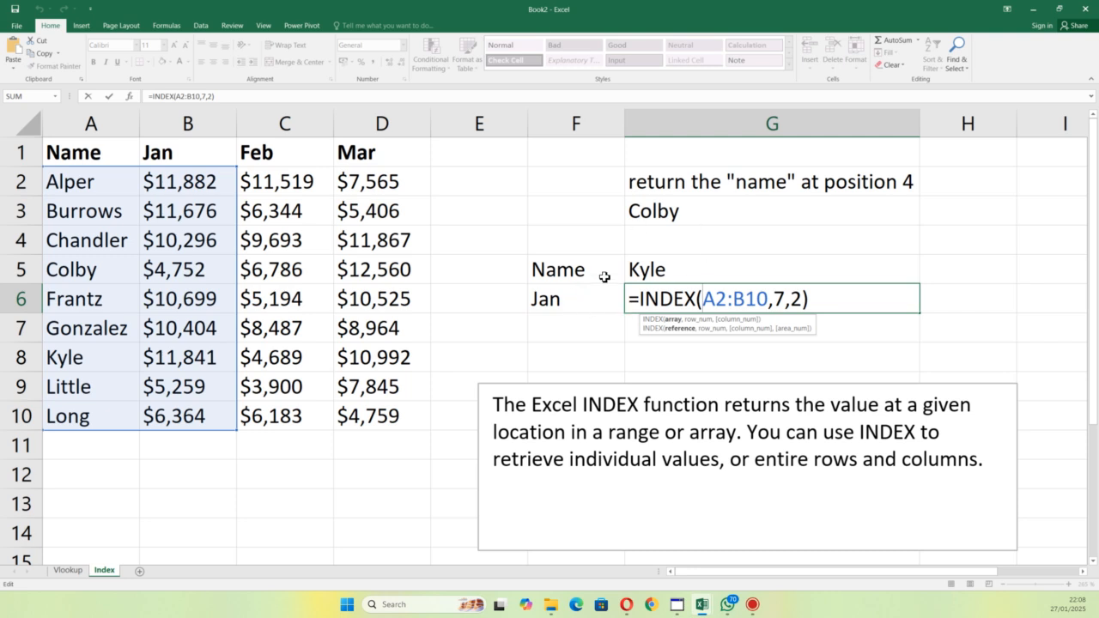
key(Return)
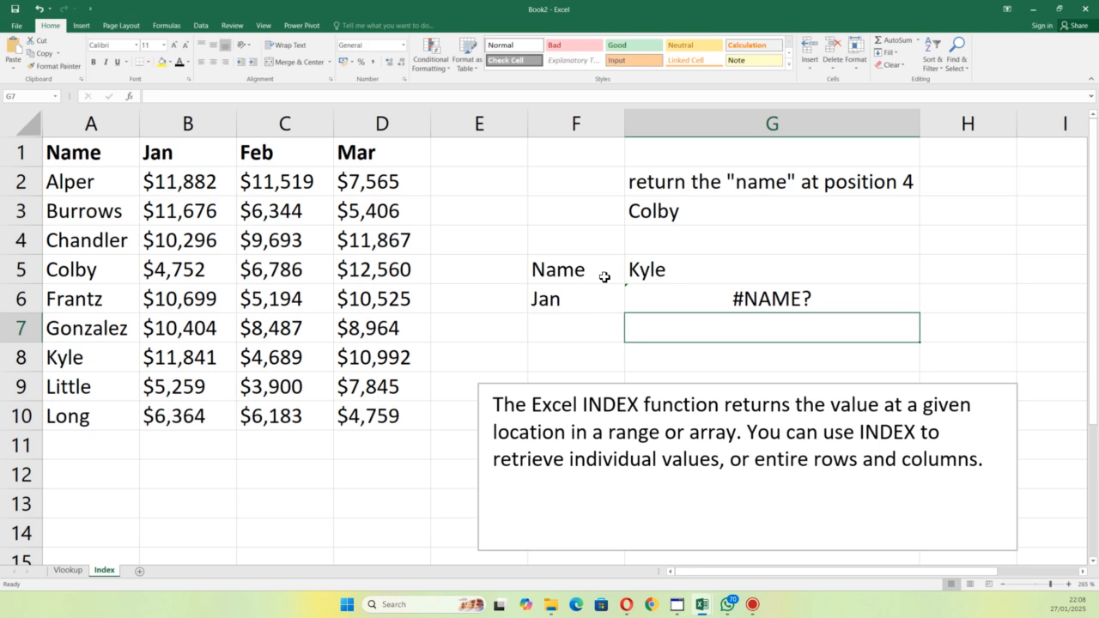
click(838, 309)
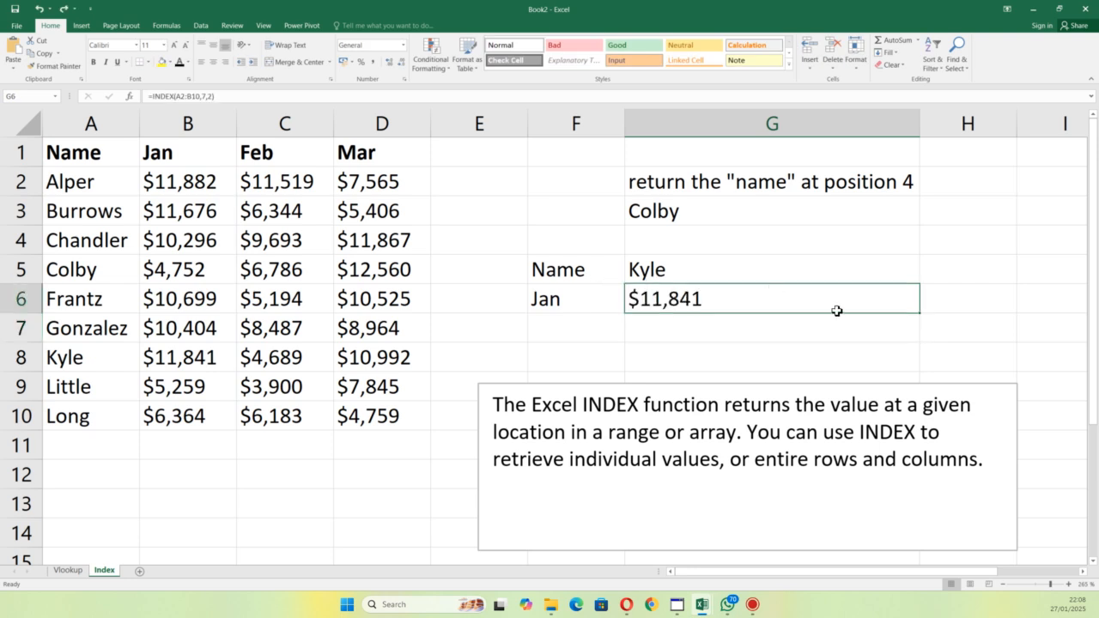
click(778, 326)
Step: Shorten the INDEX explanation text box to fit its text and place it below the sales table, starting at row 12
click(687, 385)
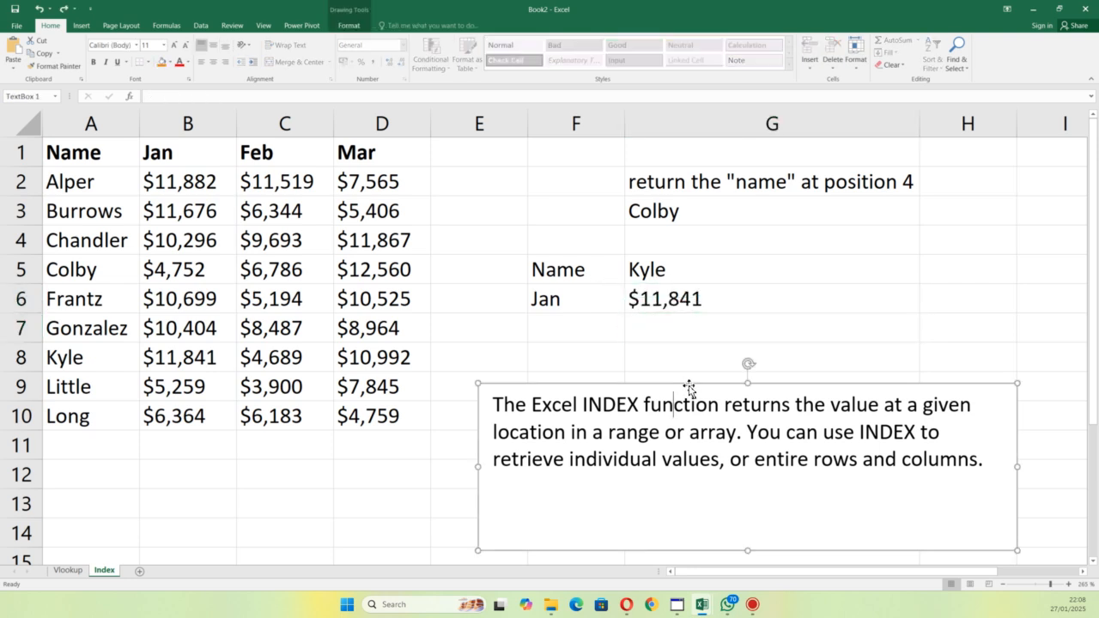
drag(690, 386, 720, 336)
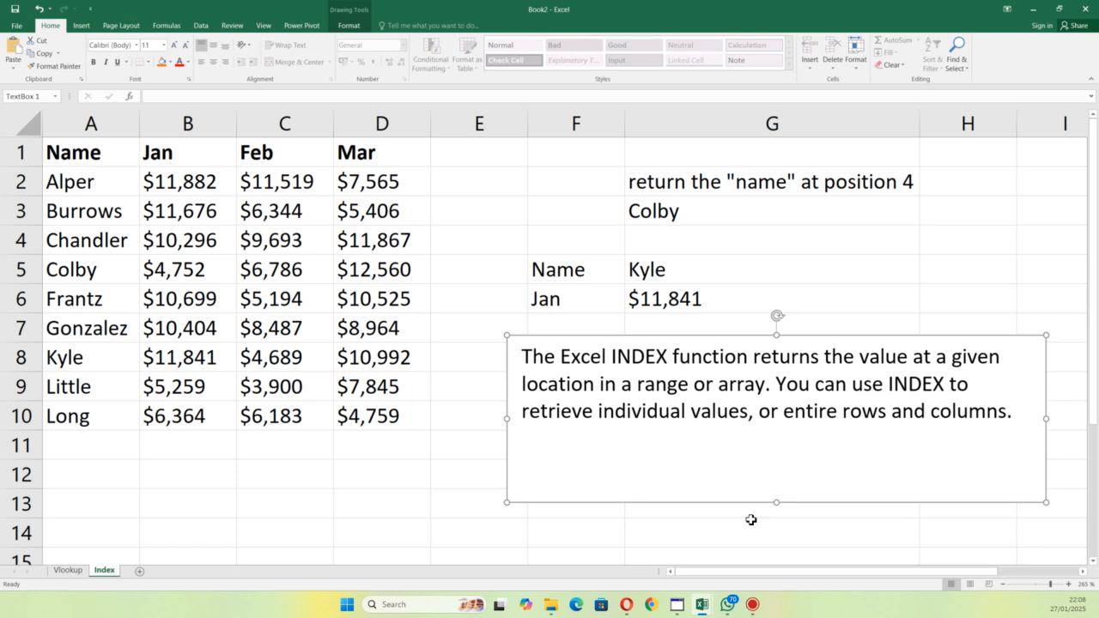
drag(776, 504, 787, 442)
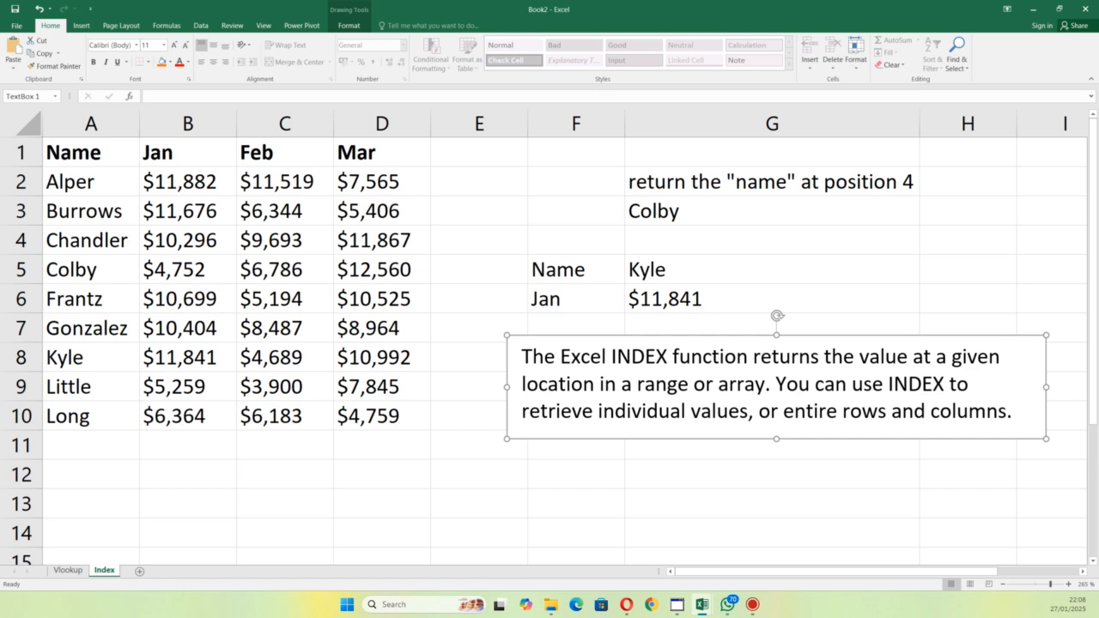
key(alt+Tab)
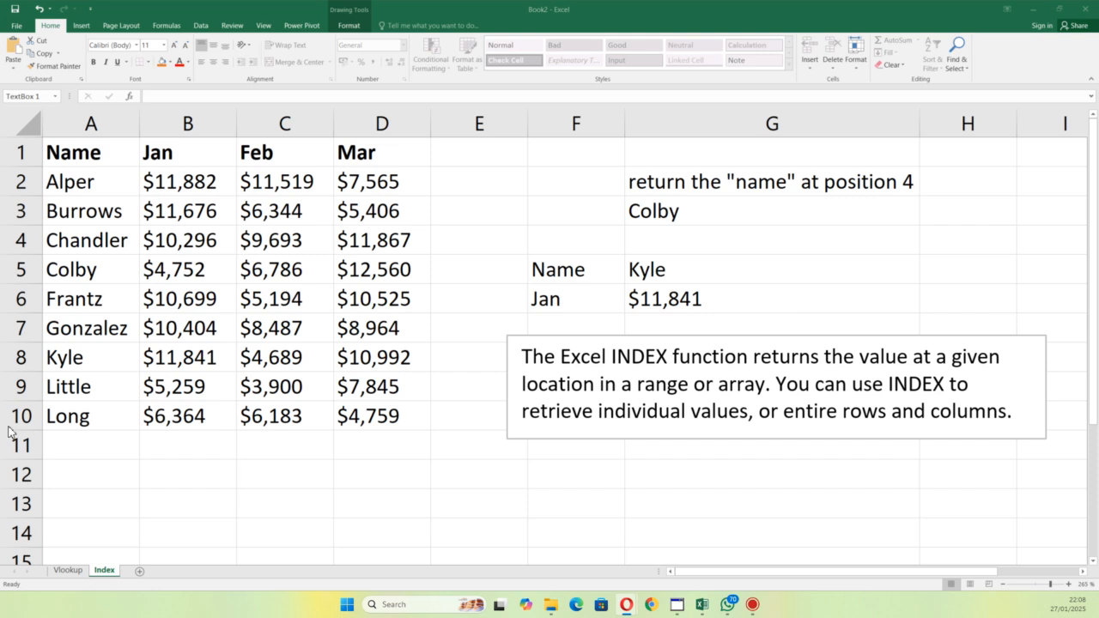
click(609, 345)
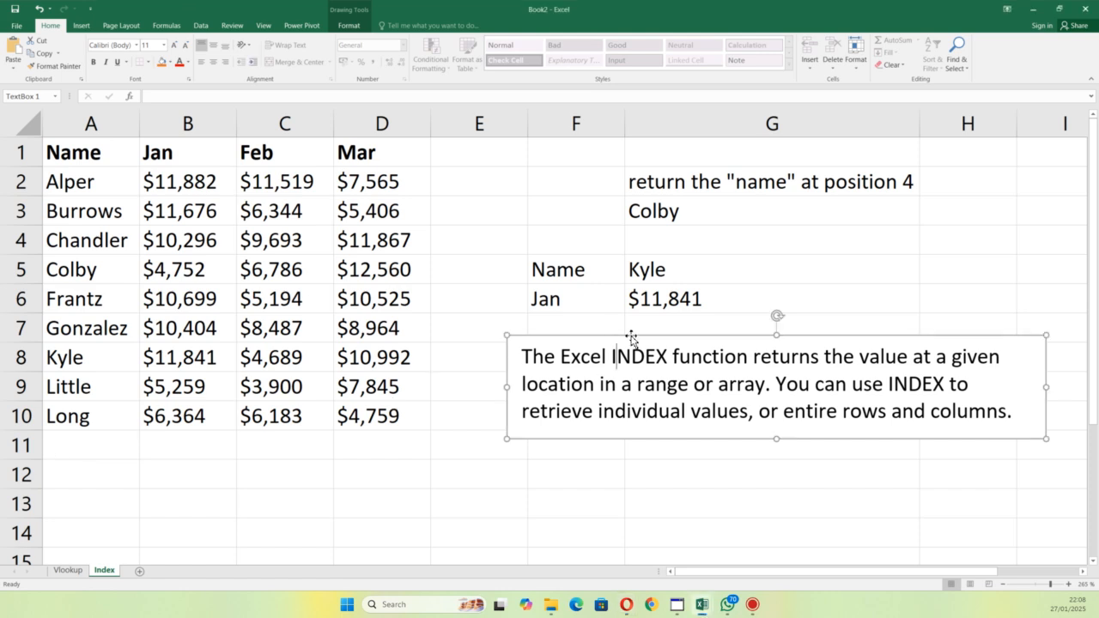
drag(621, 340, 169, 457)
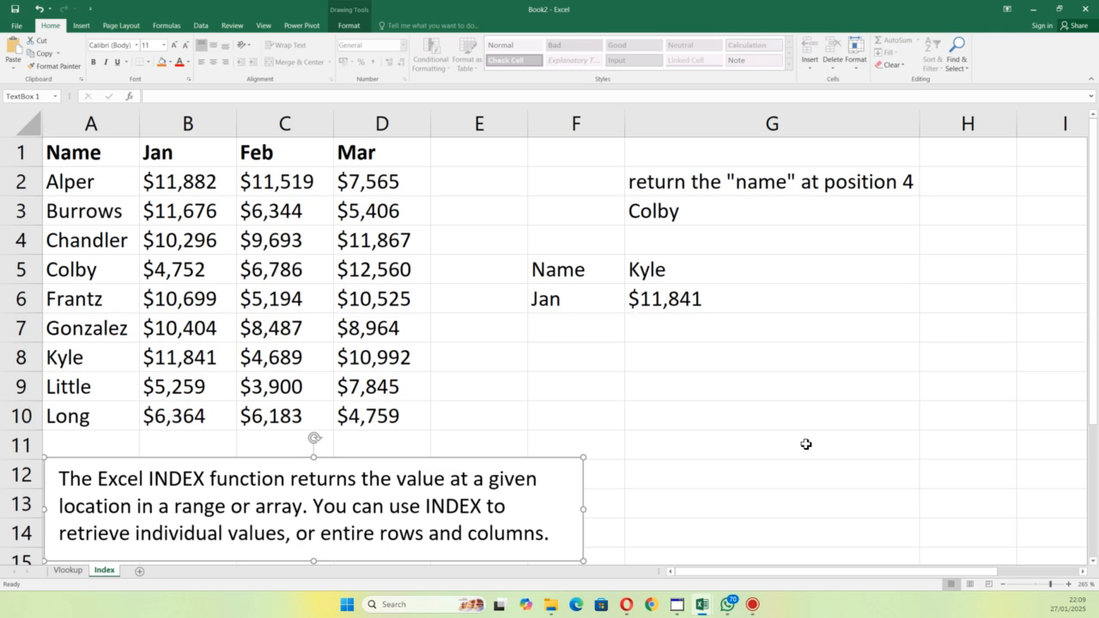
click(730, 452)
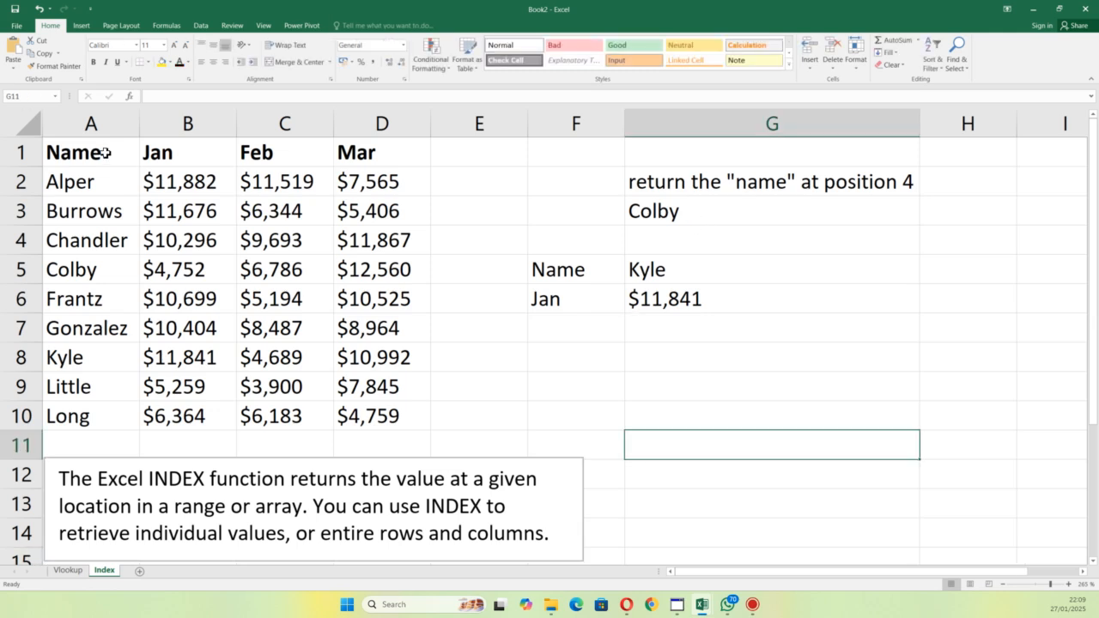
Step: Copy the sales table A1:D10 into a new sheet starting at A1
drag(82, 159, 378, 416)
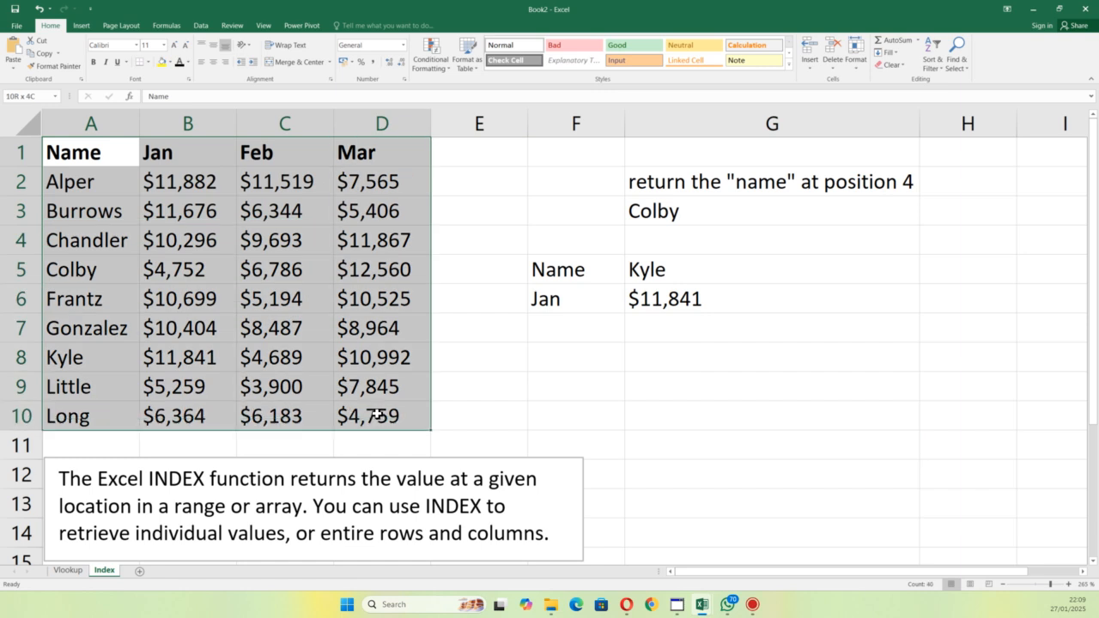
key(ctrl+c)
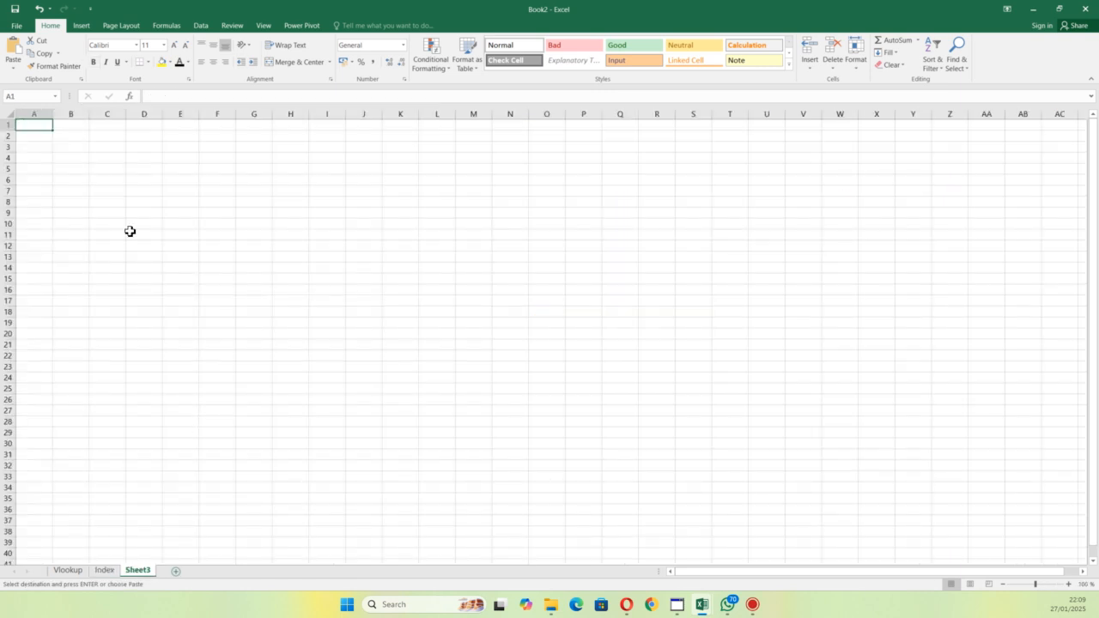
key(ctrl+v)
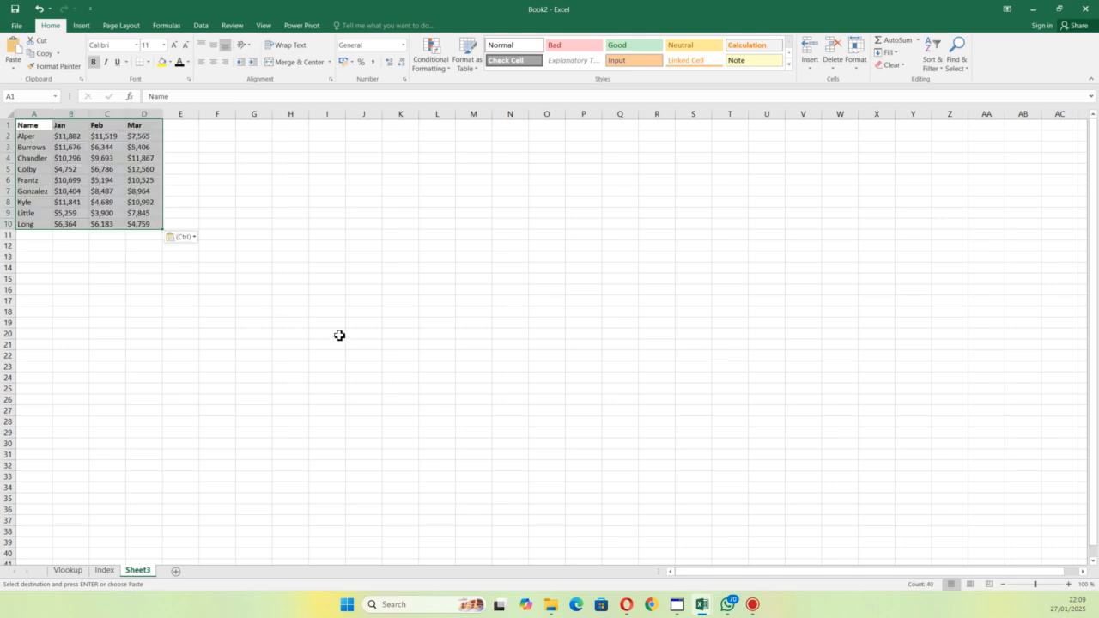
ctrl+scroll(341, 315, up, 9)
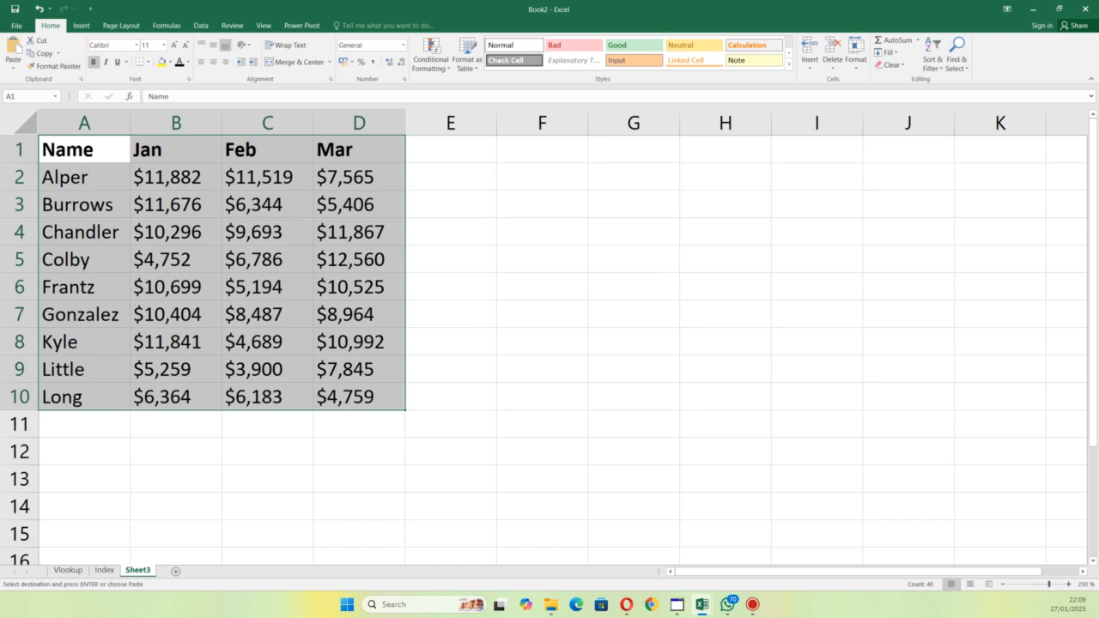
Step: Add a fitted text box in columns I to K reading "The MATCH function is often used together with INDEX to provide row and column numbers."
key(alt+Tab)
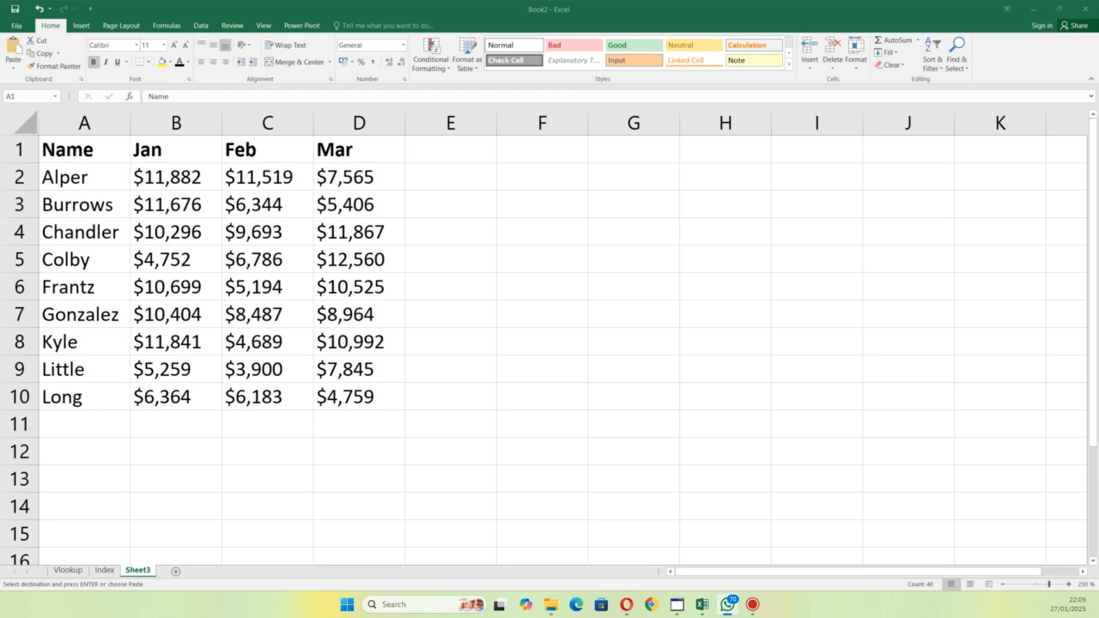
key(Escape)
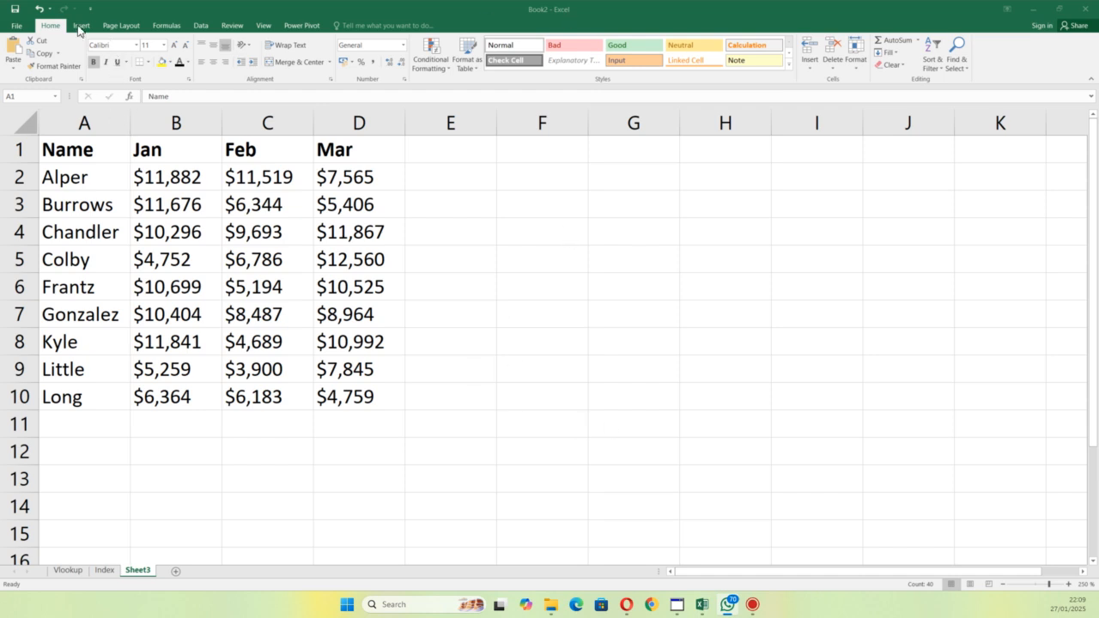
key(ctrl+a)
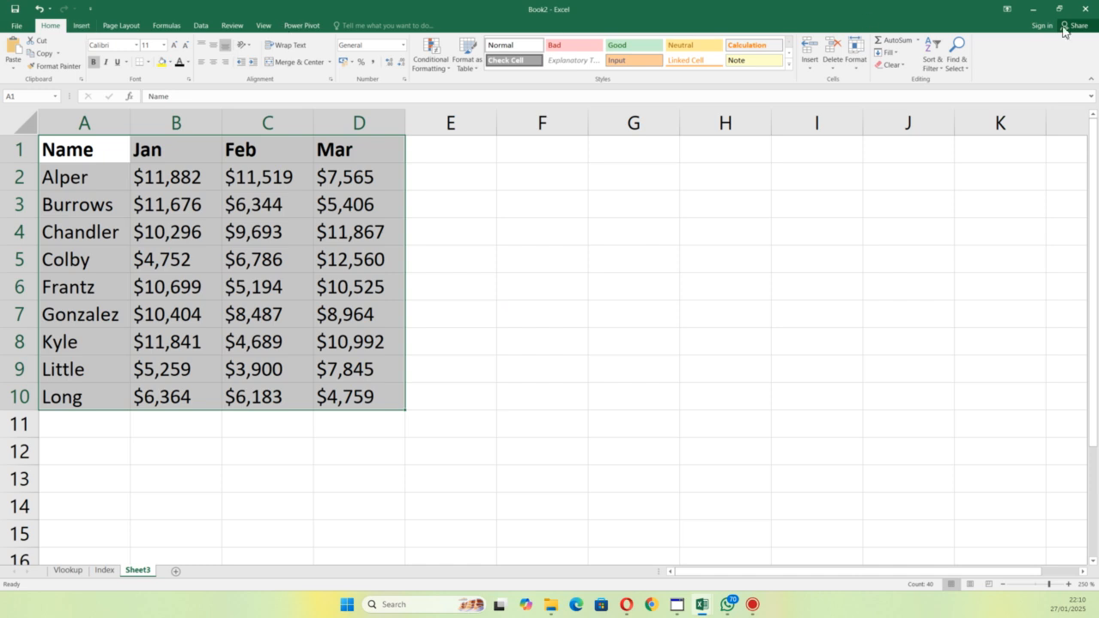
click(91, 30)
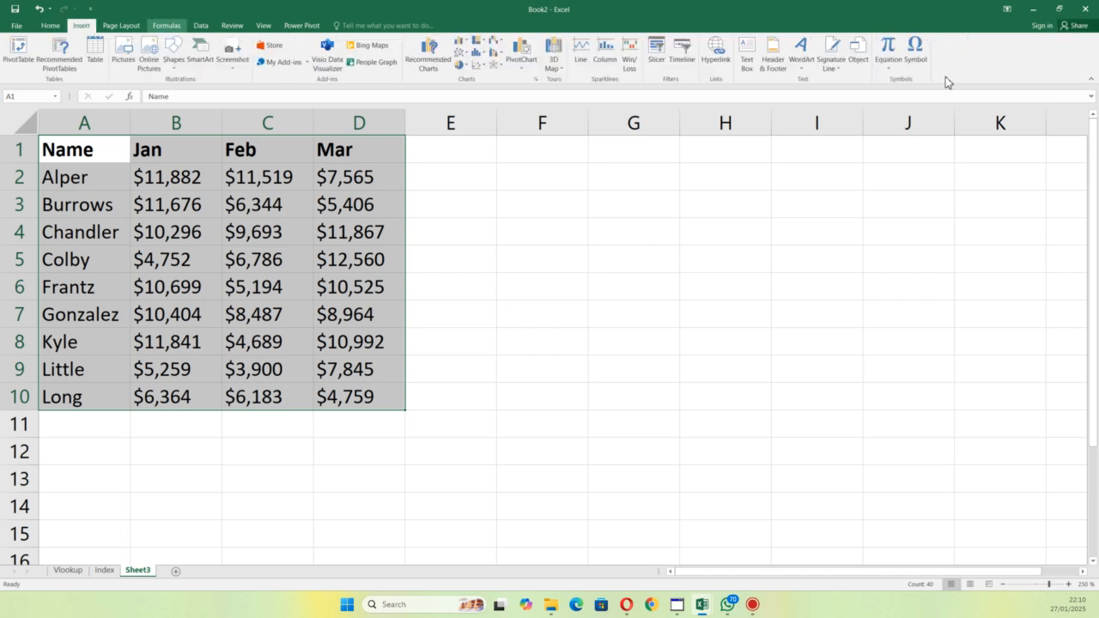
click(747, 54)
mouse_move(771, 163)
mouse_down()
mouse_move(839, 179)
mouse_move(1070, 307)
mouse_move(1062, 362)
mouse_up()
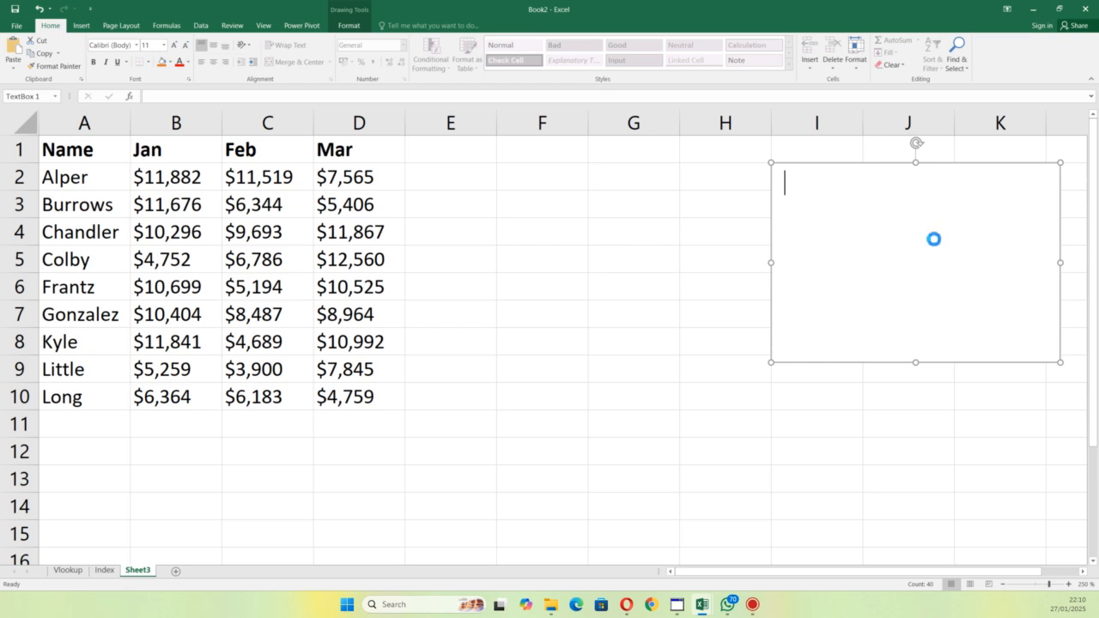
key(ctrl+v)
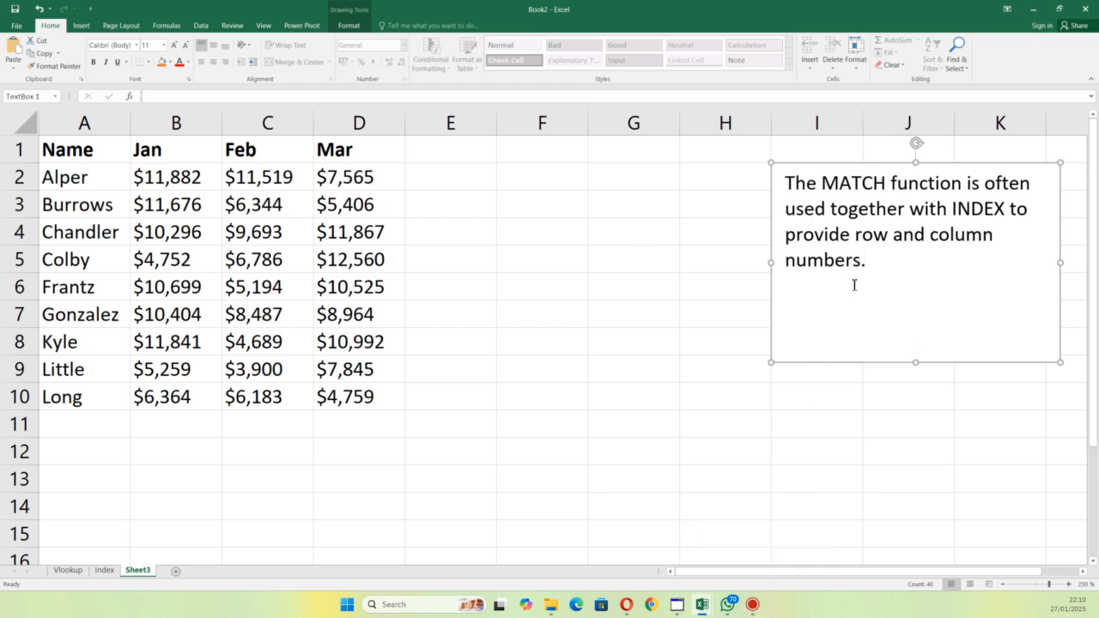
drag(916, 363, 923, 303)
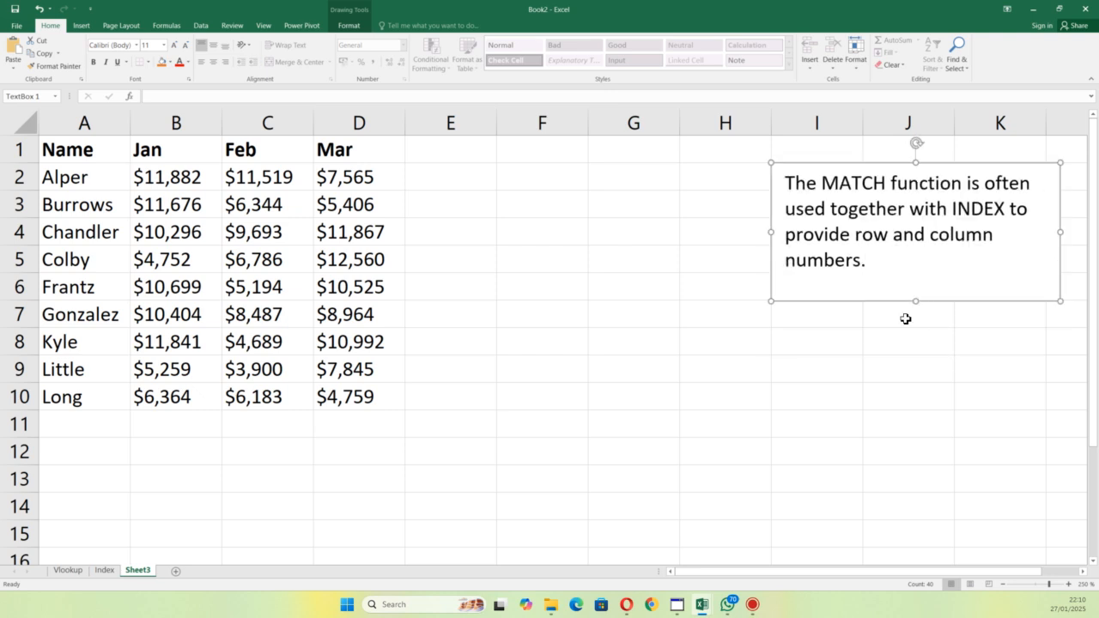
Step: Start a MATCH formula in F7 with the name from A10 as the lookup value, in lowercase and double quotes
click(526, 317)
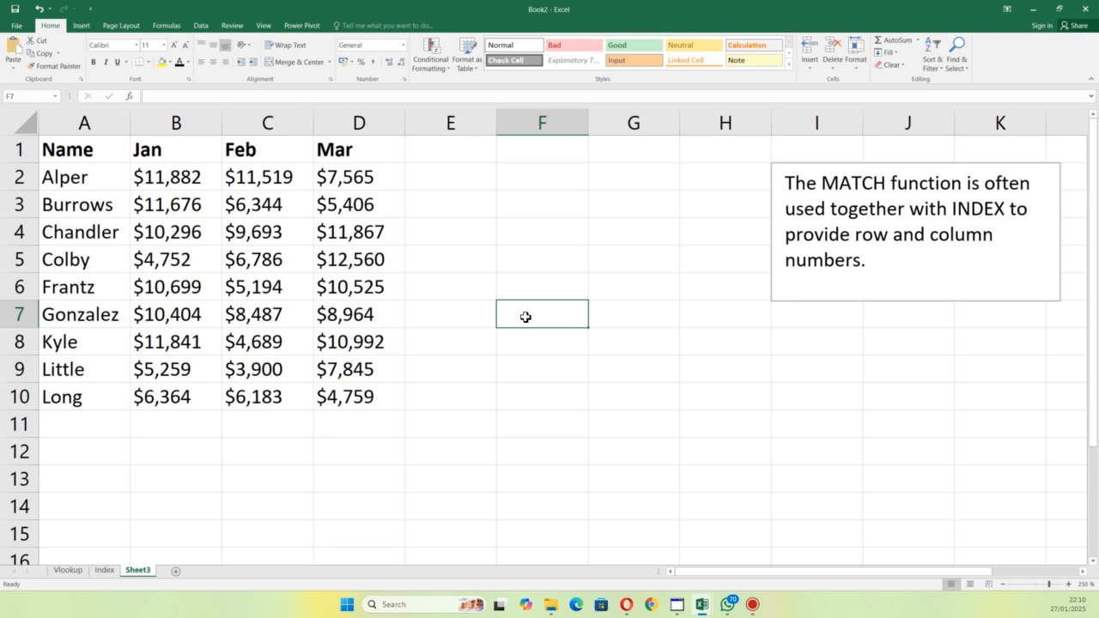
text(=)
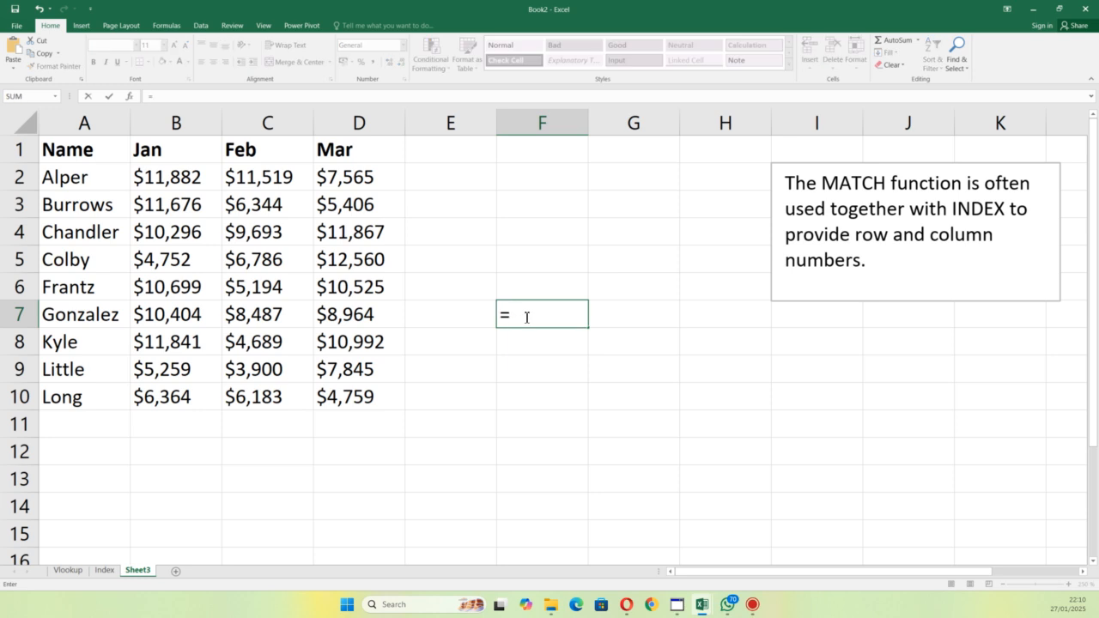
text(mat)
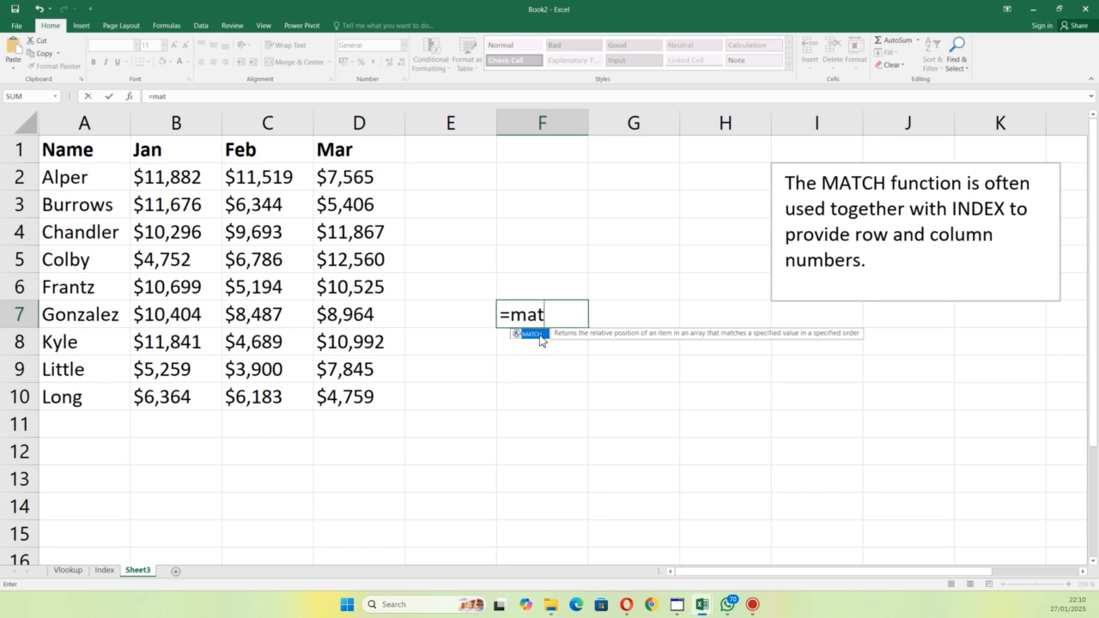
double_click(532, 335)
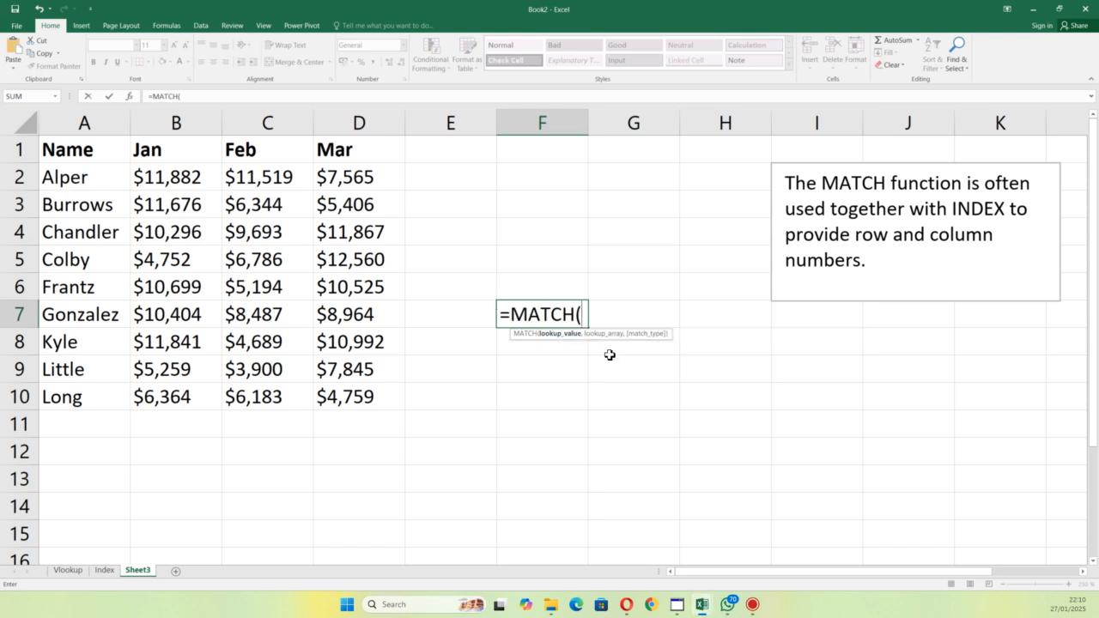
text(@)
key(BackSpace)
text("long")
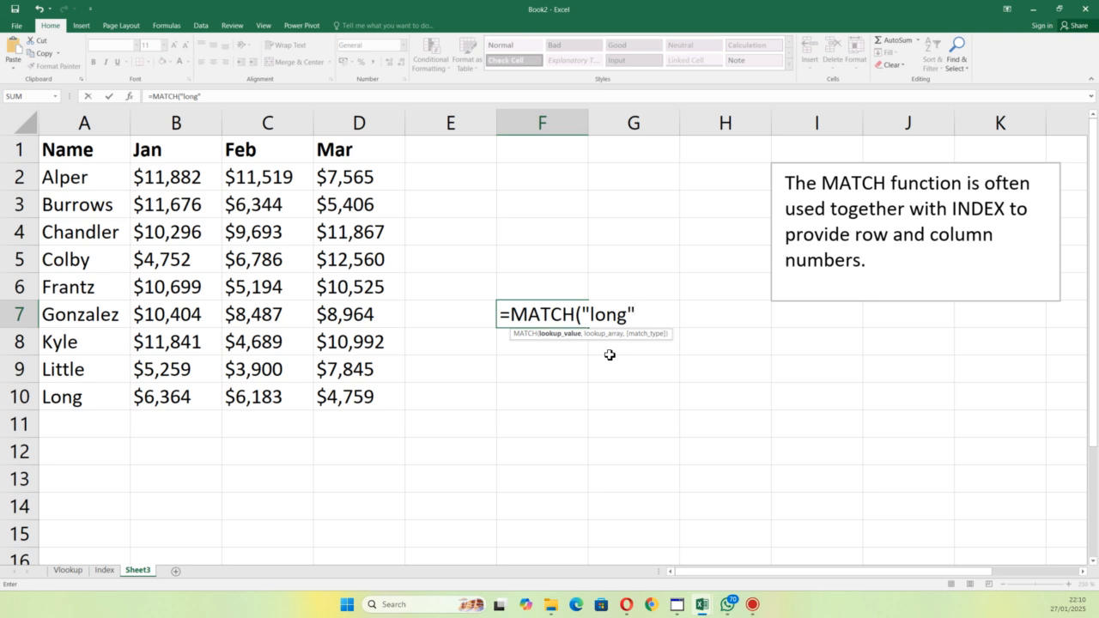
text(,)
Step: Complete the MATCH formula in F7 with the lookup array A2:A10 and match type 0 for an exact match
click(101, 177)
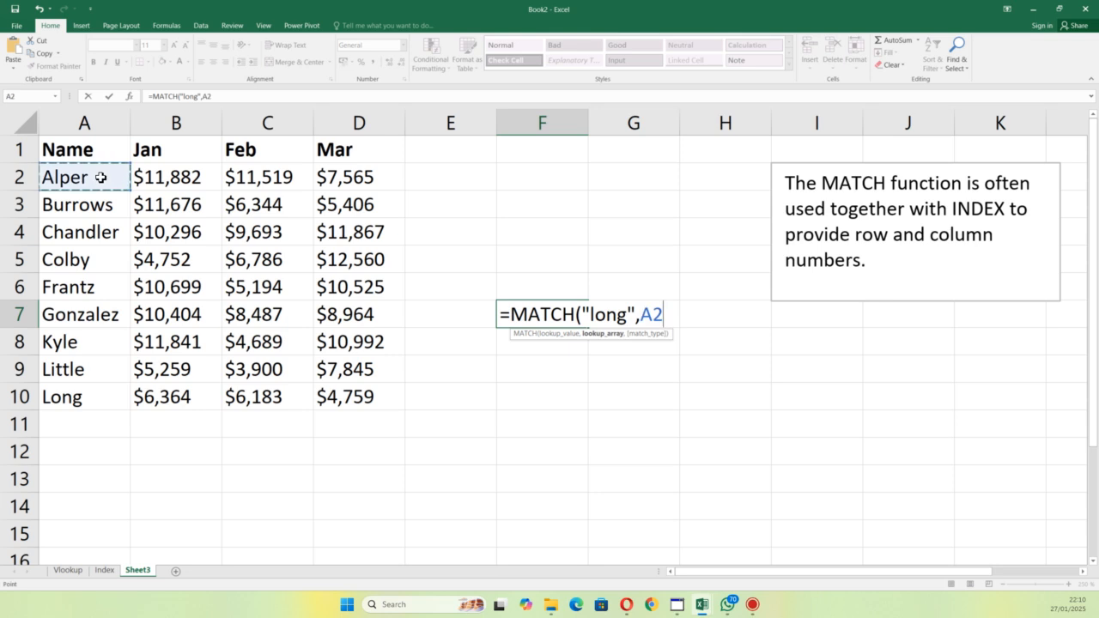
key(ctrl+shift+Down)
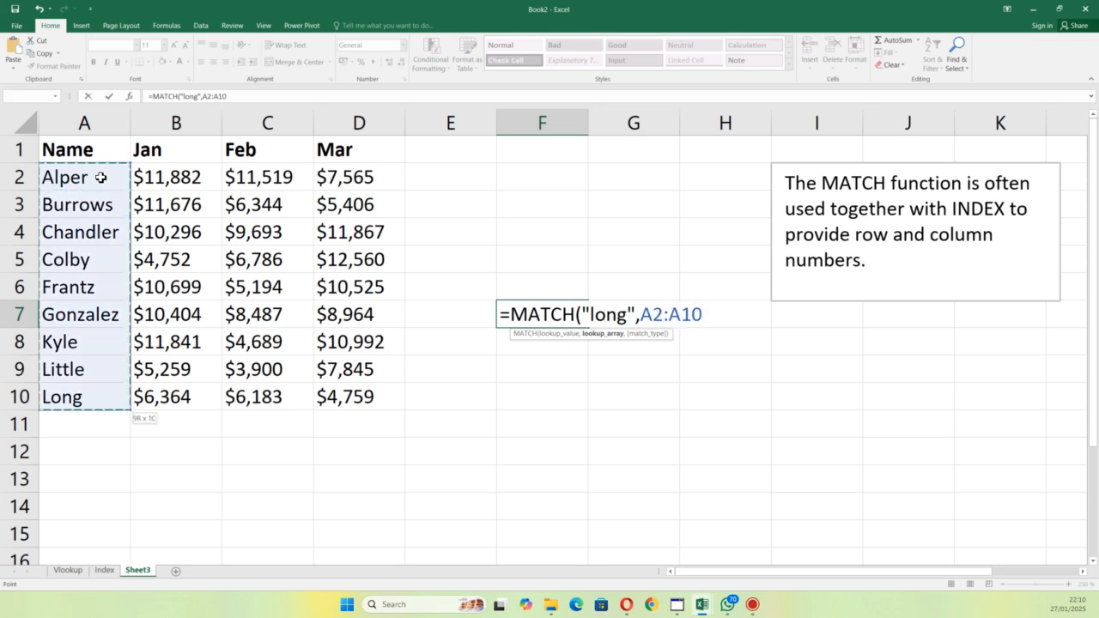
text(,)
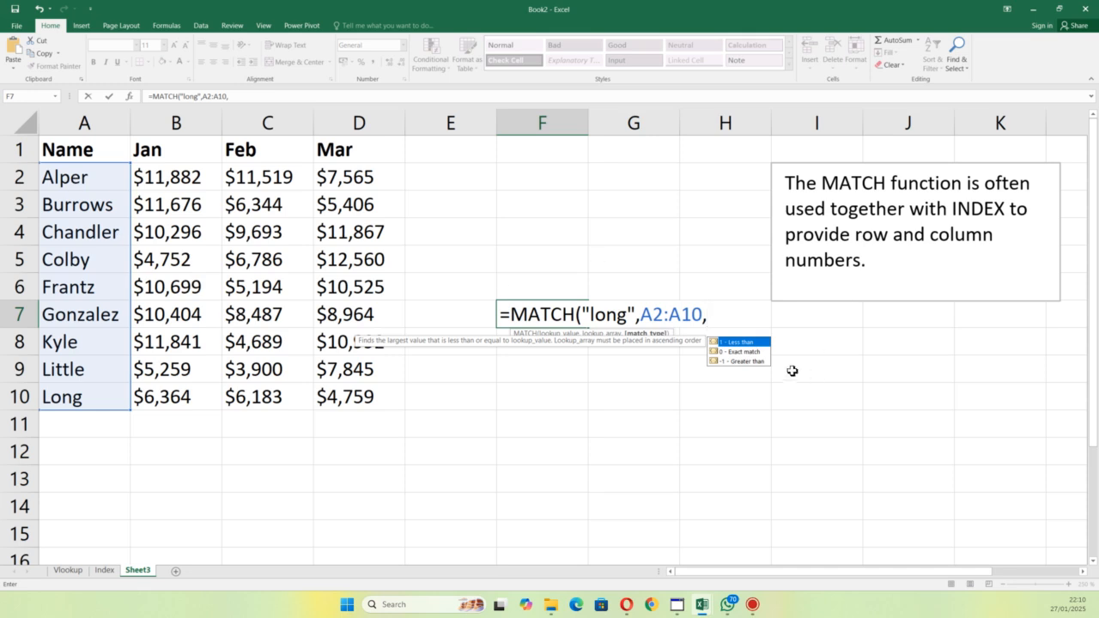
double_click(746, 352)
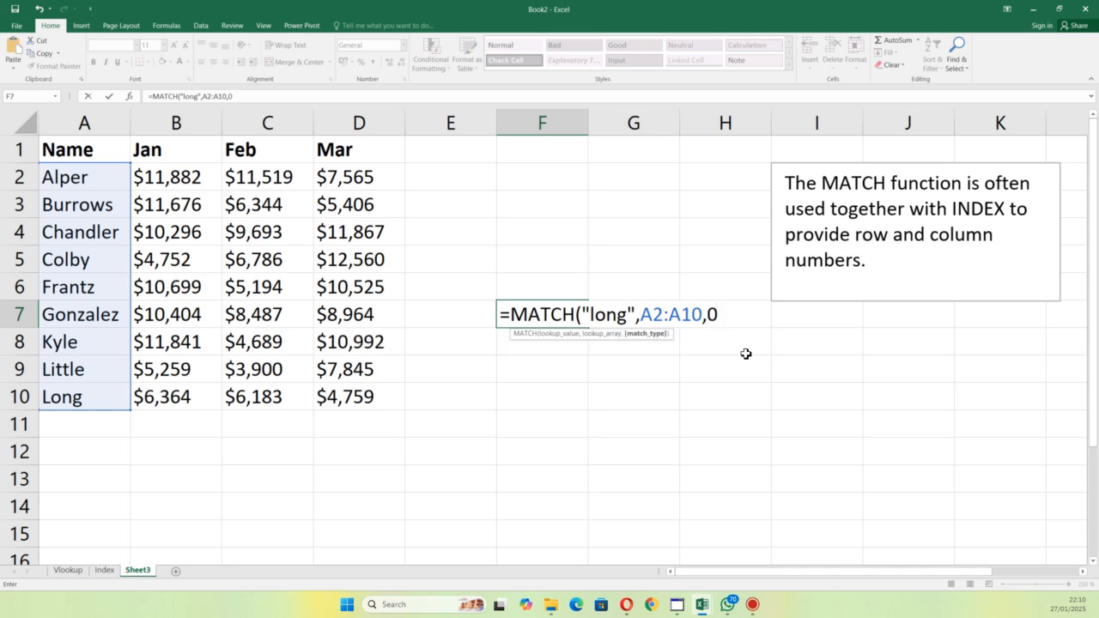
key(Return)
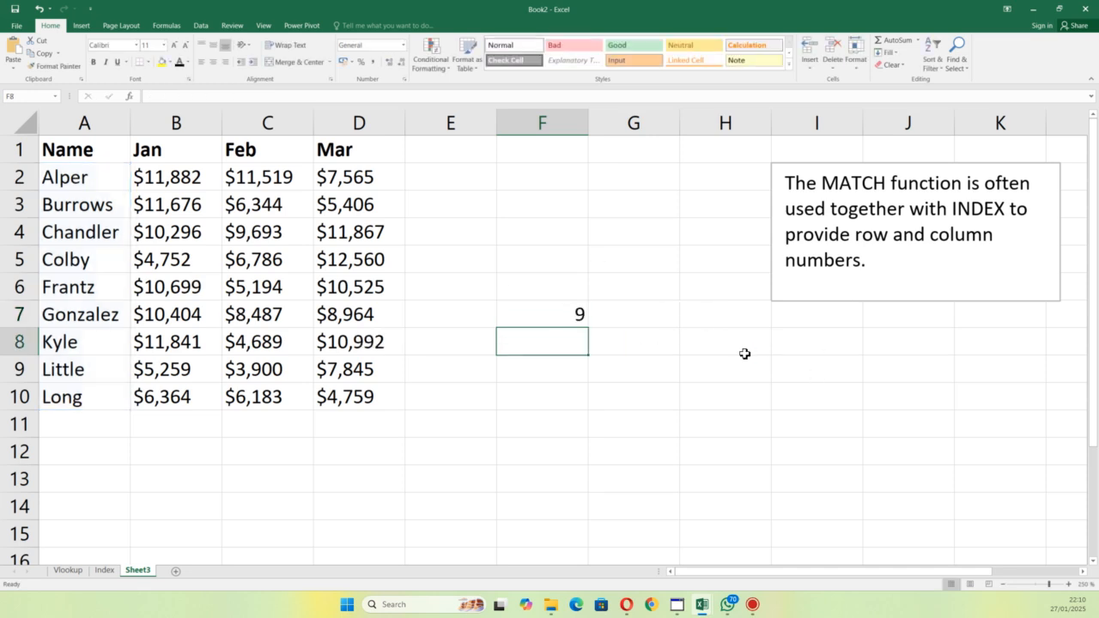
Step: Examine the MATCH formula in F7 with its lookup value, lookup array and match type
click(574, 317)
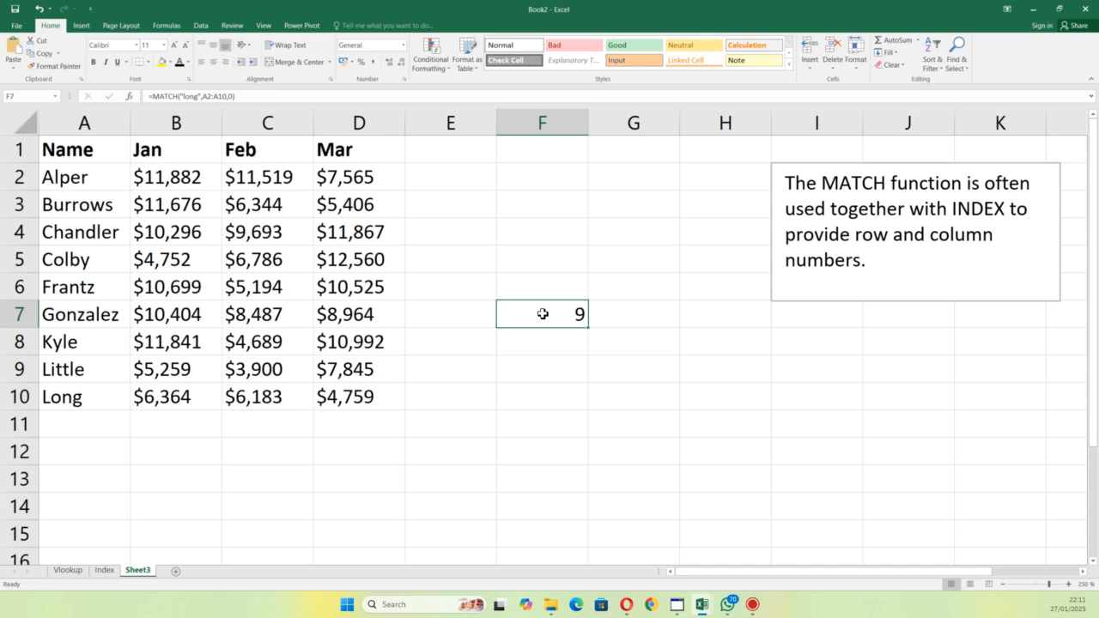
double_click(543, 314)
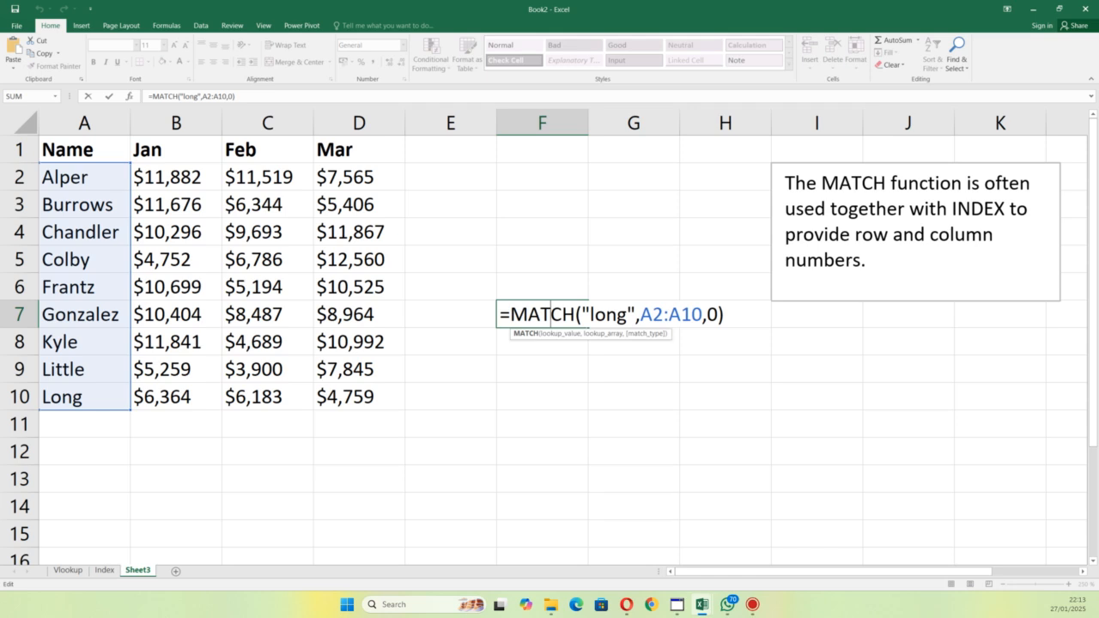
key(ctrl+Return)
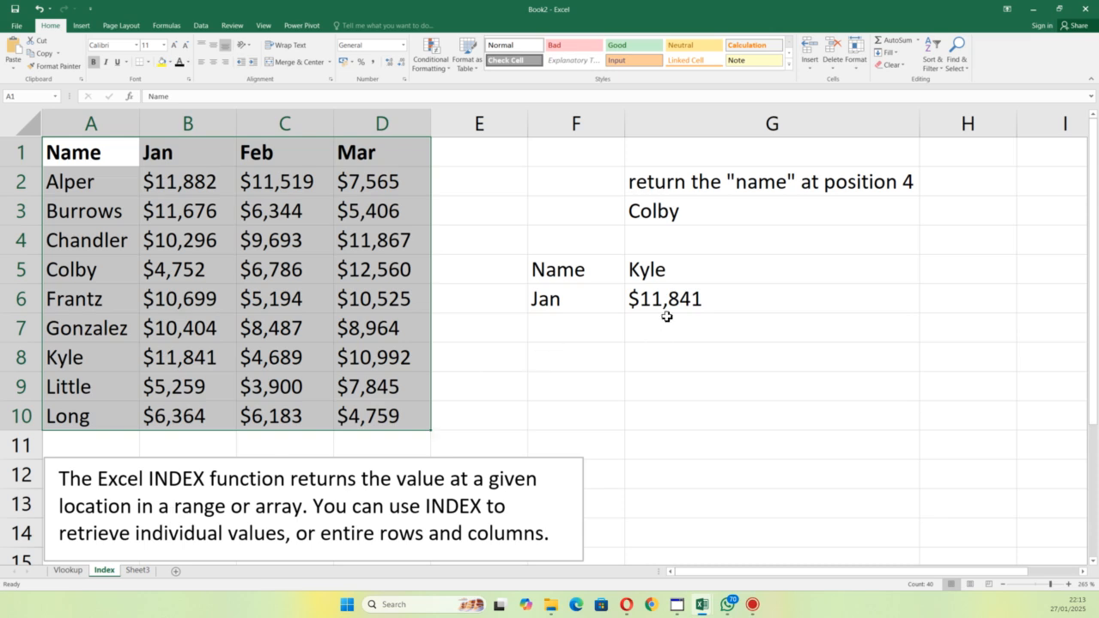
Step: Examine the row and column number arguments of the INDEX formula in G6 on the Index sheet
click(671, 287)
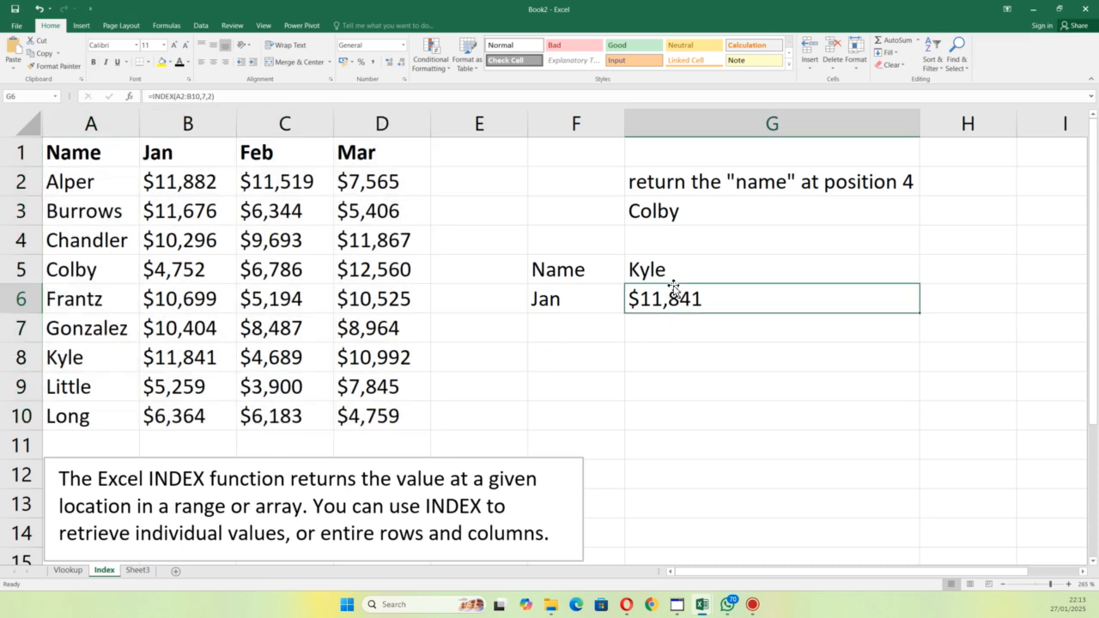
click(671, 280)
double_click(667, 297)
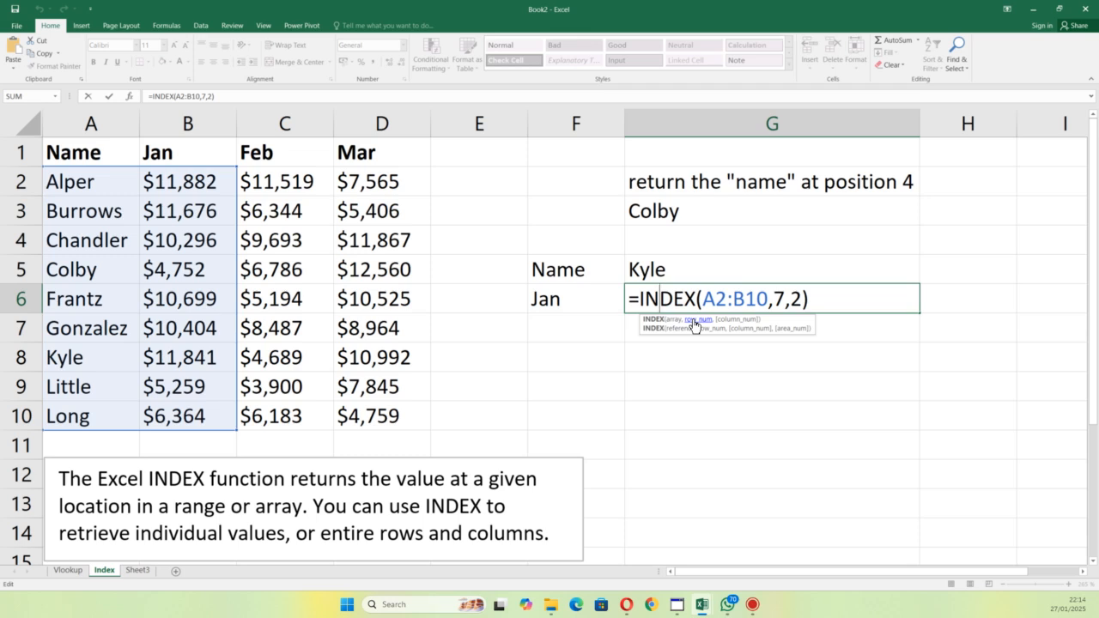
key(Return)
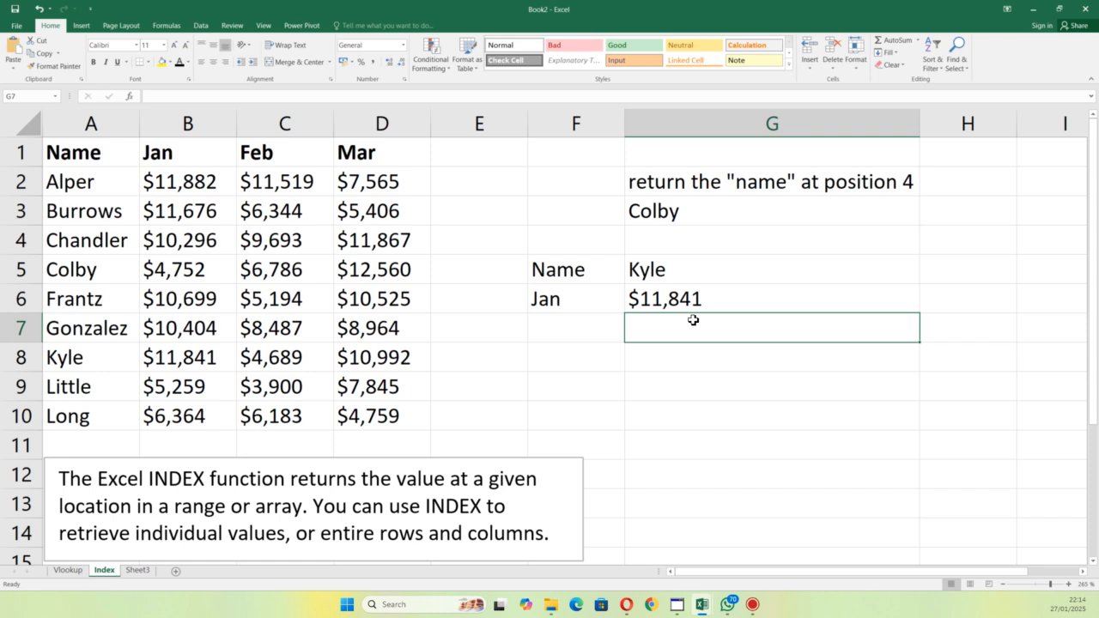
Step: On Sheet3, clear the match type of the MATCH formula in F7 and choose 0 - Exact match again
click(138, 571)
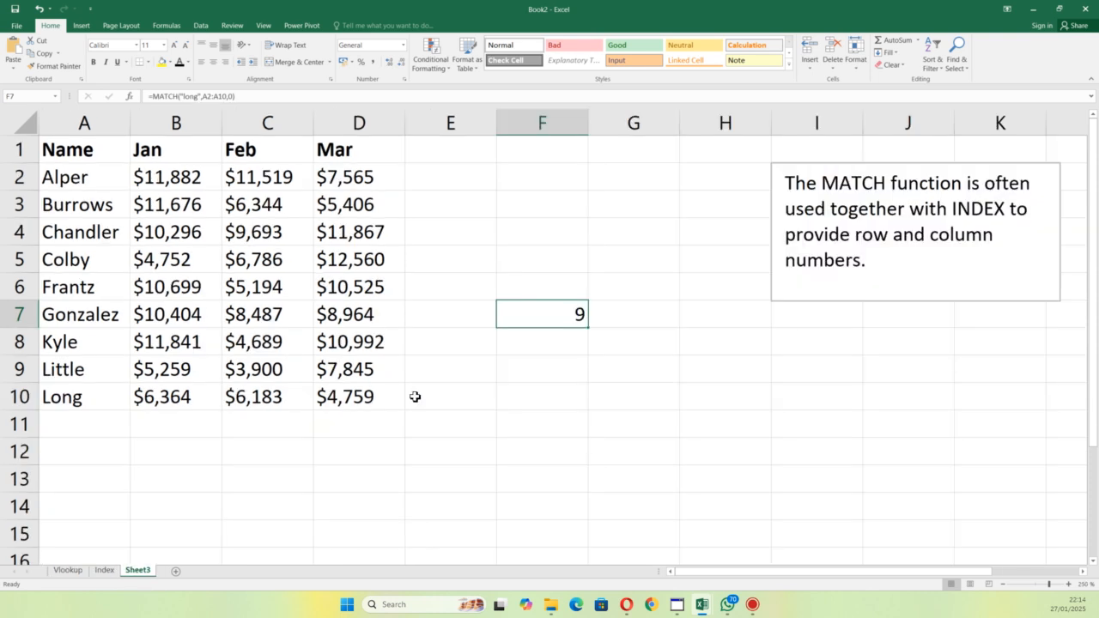
double_click(570, 316)
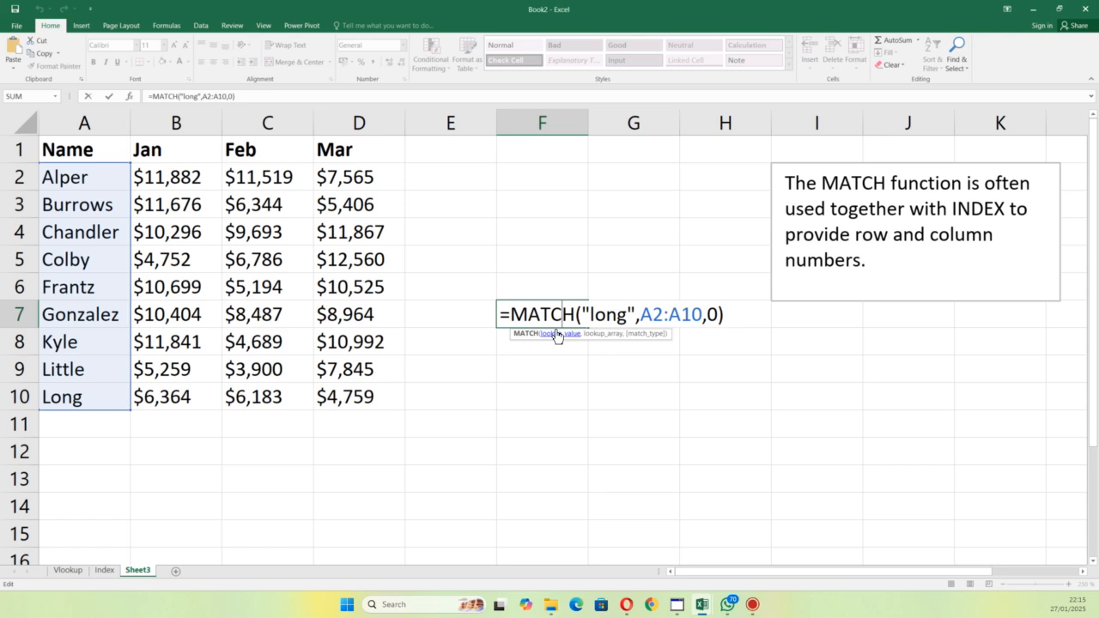
click(720, 312)
key(BackSpace)
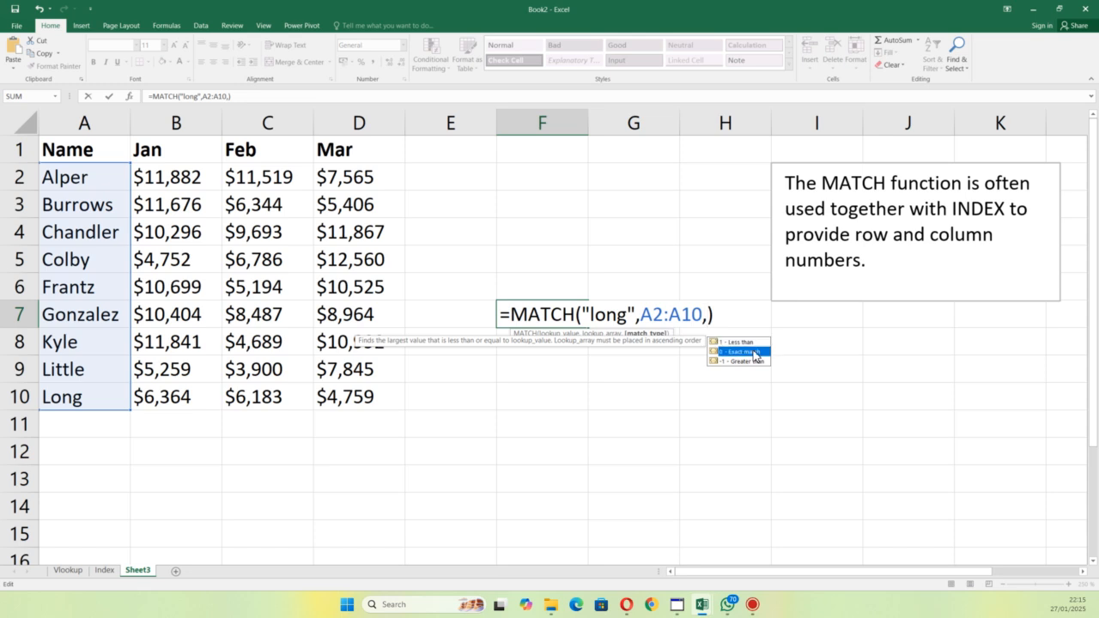
double_click(754, 352)
key(Return)
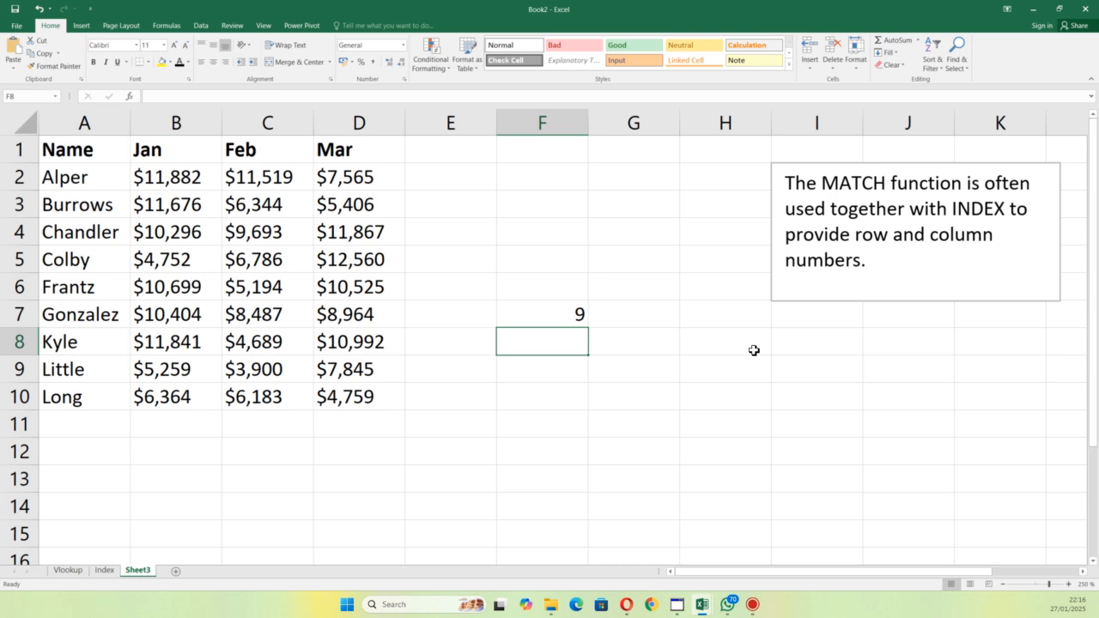
Step: Replace the match type in the MATCH formula in F7 with 9
double_click(558, 319)
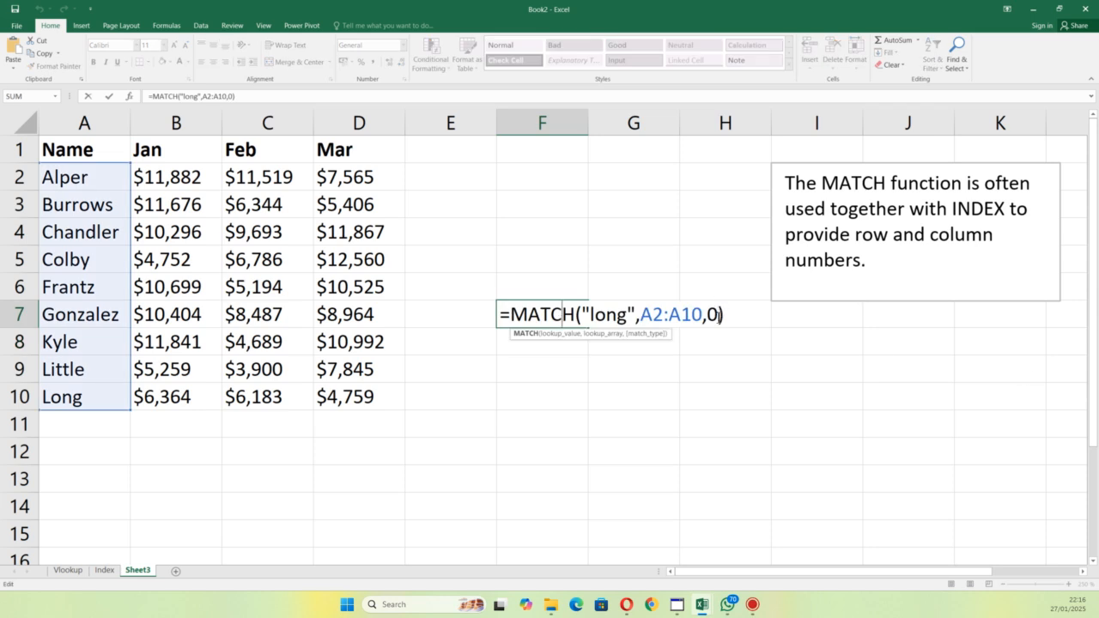
click(719, 318)
key(BackSpace)
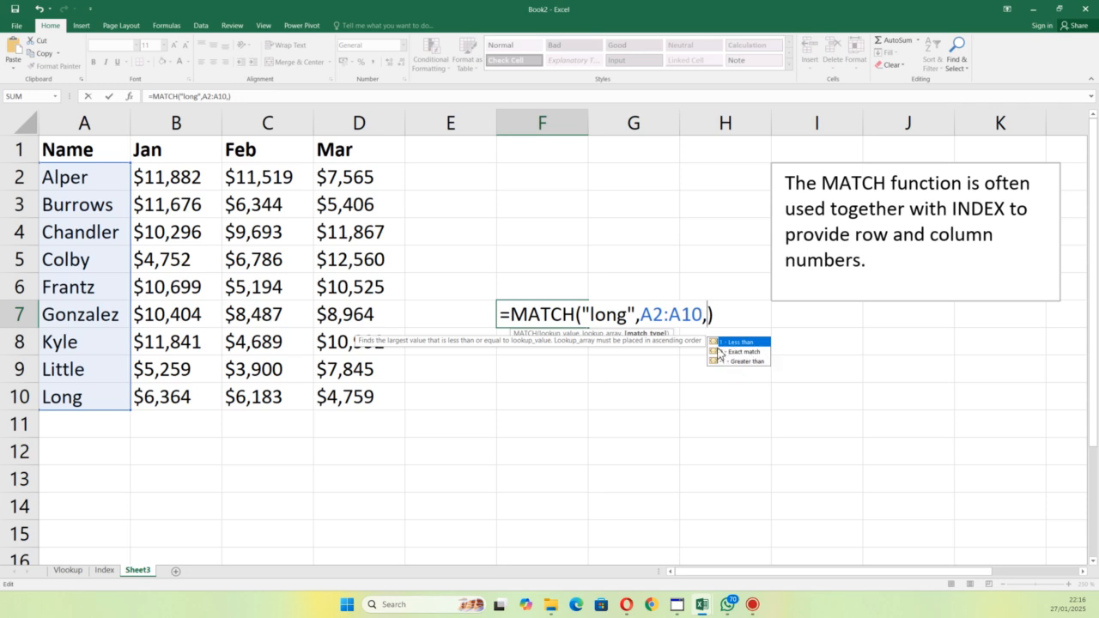
text(9)
key(Return)
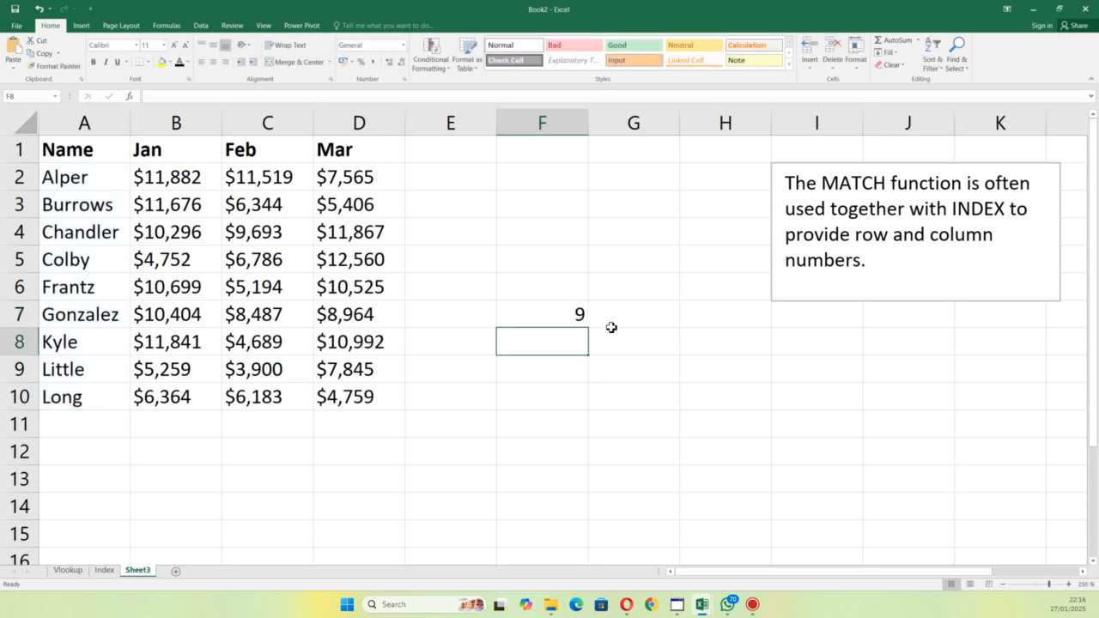
Step: Restore the match type in the MATCH formula in F7 to 0
double_click(579, 318)
click(716, 318)
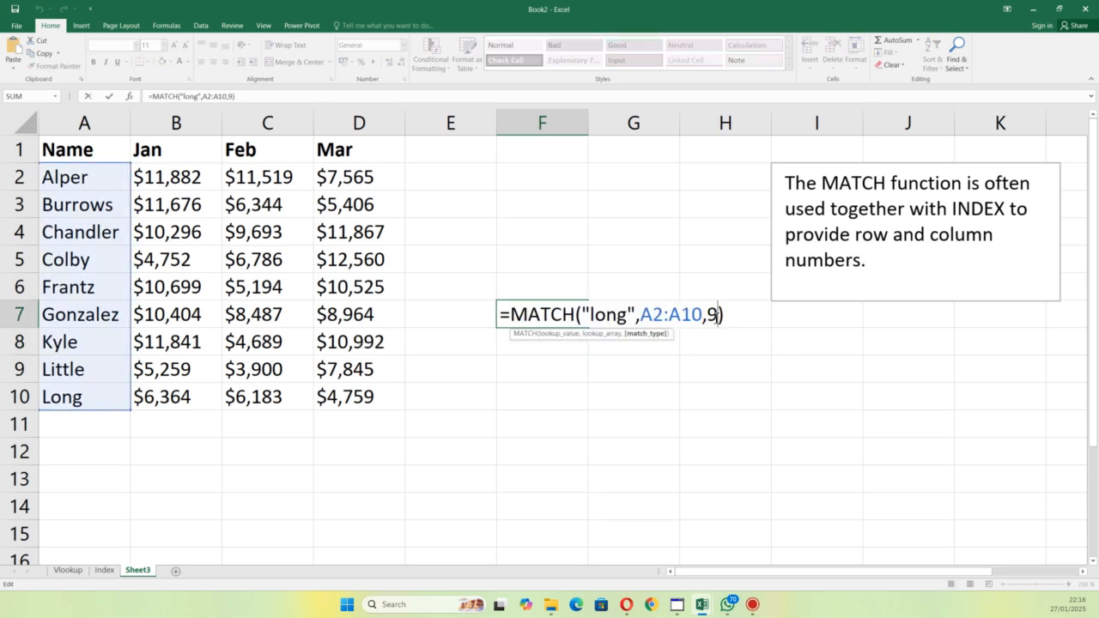
key(BackSpace)
text(0)
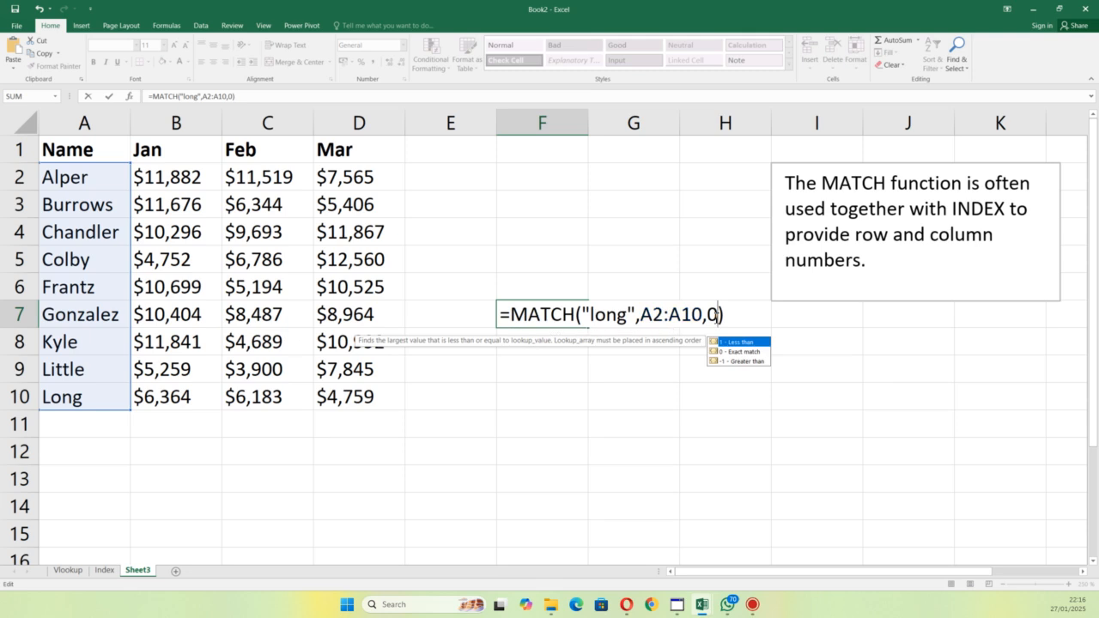
key(Return)
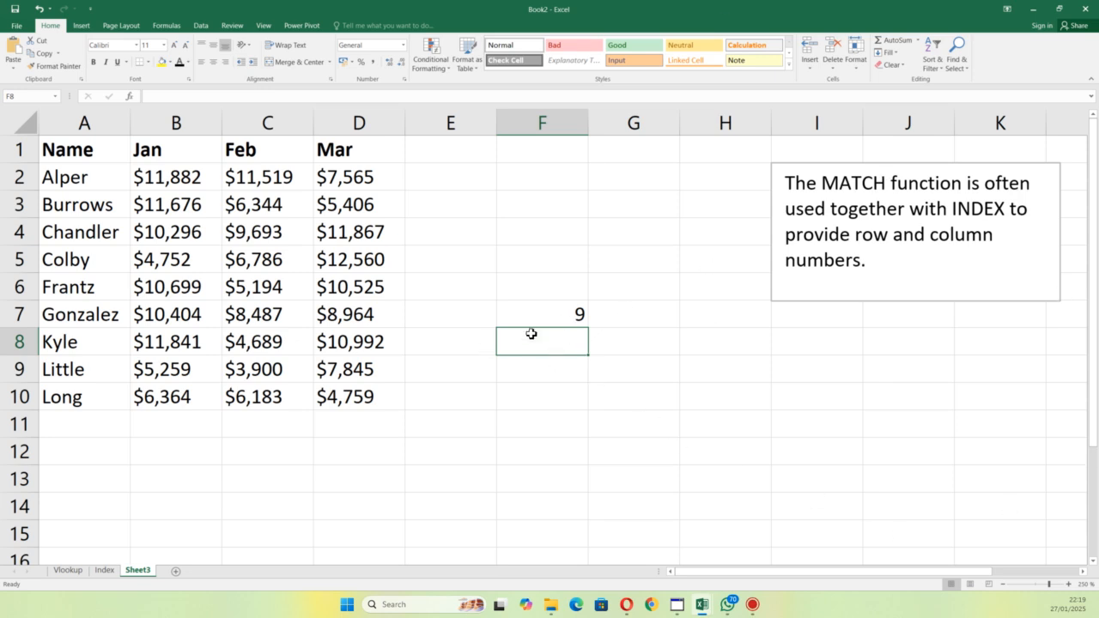
Step: Enter an INDEX formula in G8 over the names A2:A10, using the position in F7 as the row number
click(626, 337)
key(F2)
text(=inde)
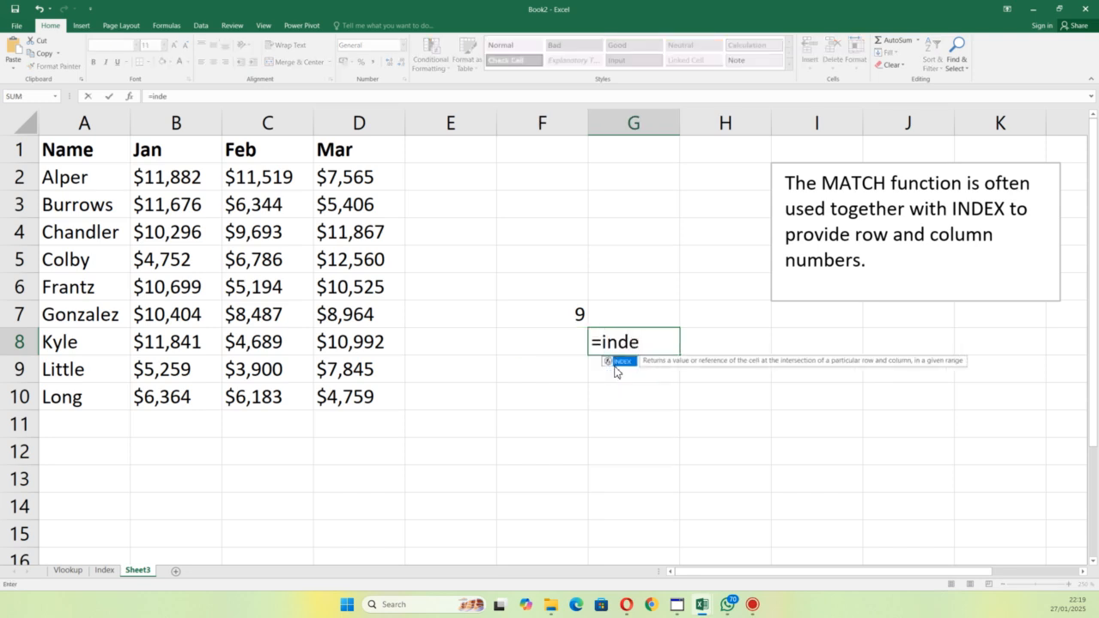
double_click(619, 362)
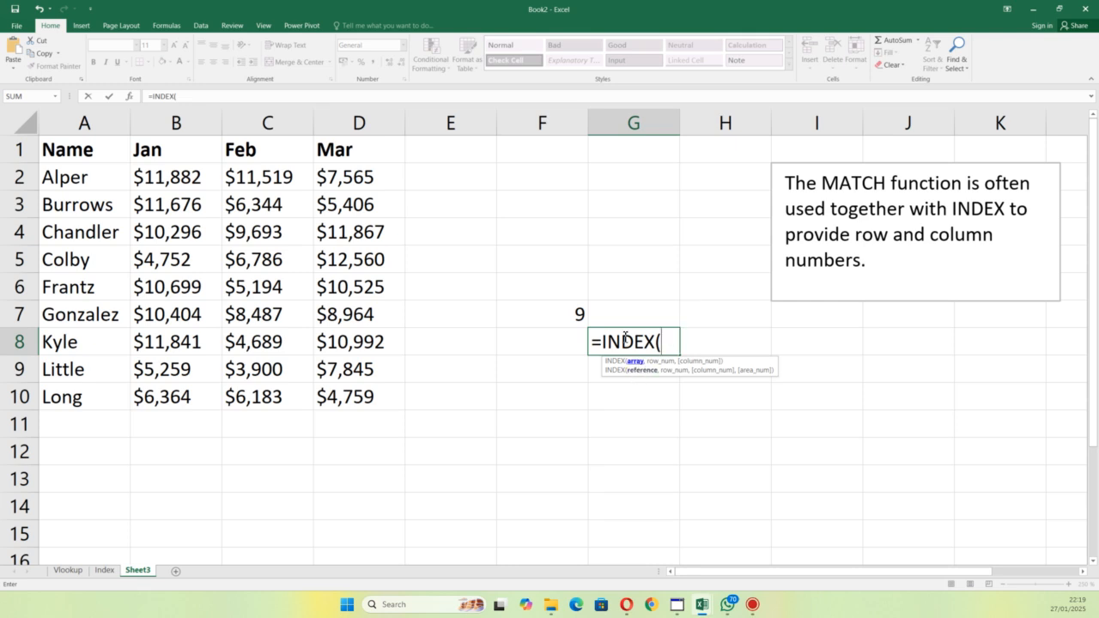
drag(103, 179, 108, 400)
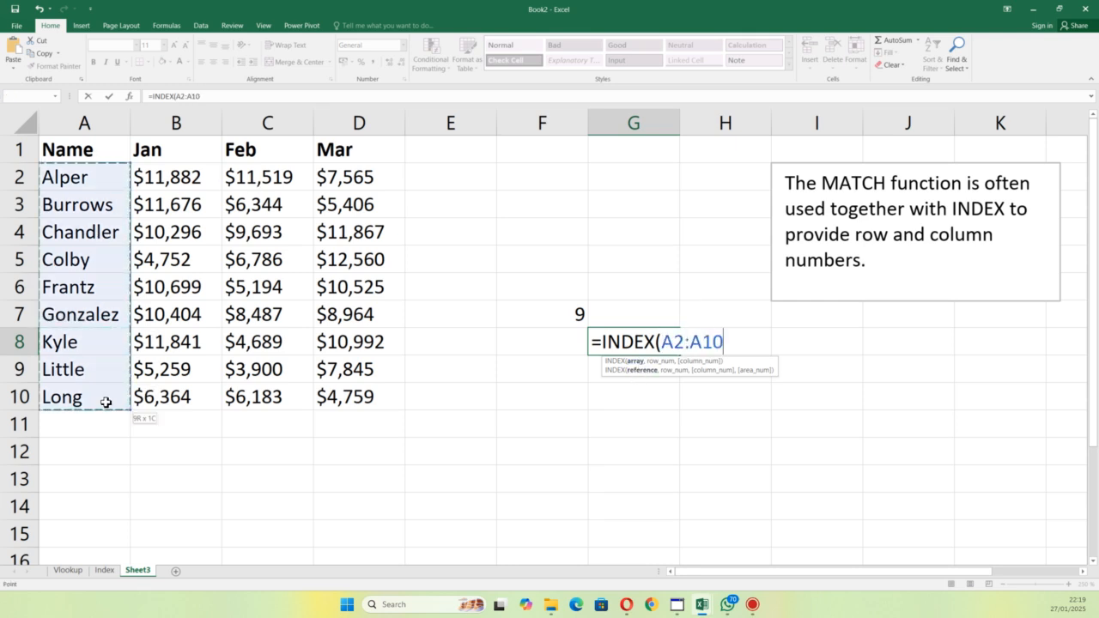
text(,)
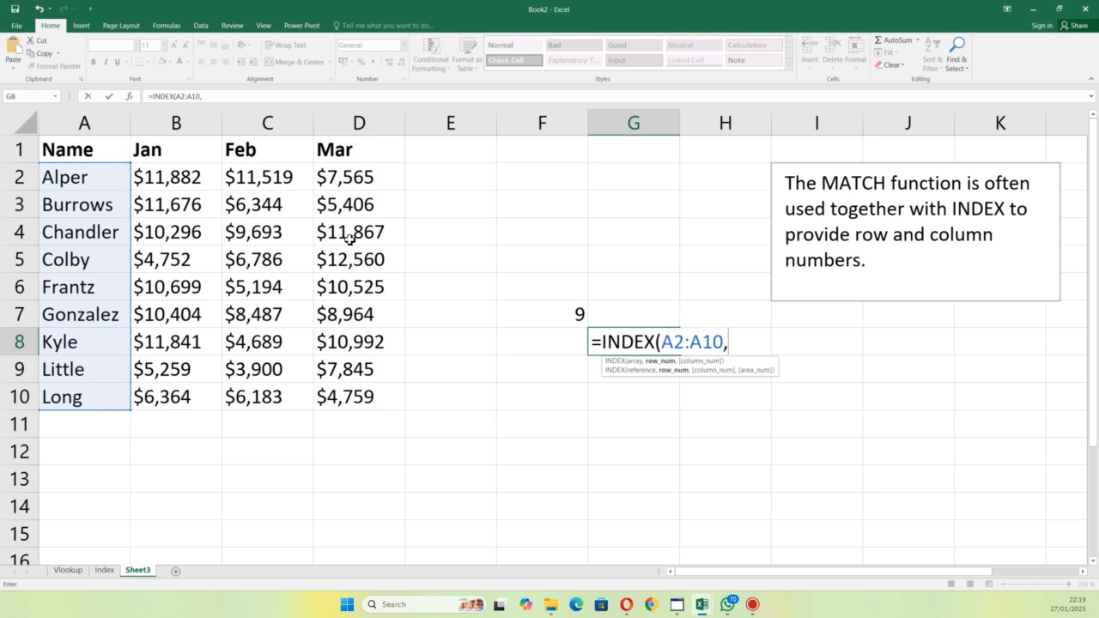
click(563, 317)
text(,)
key(BackSpace)
key(Return)
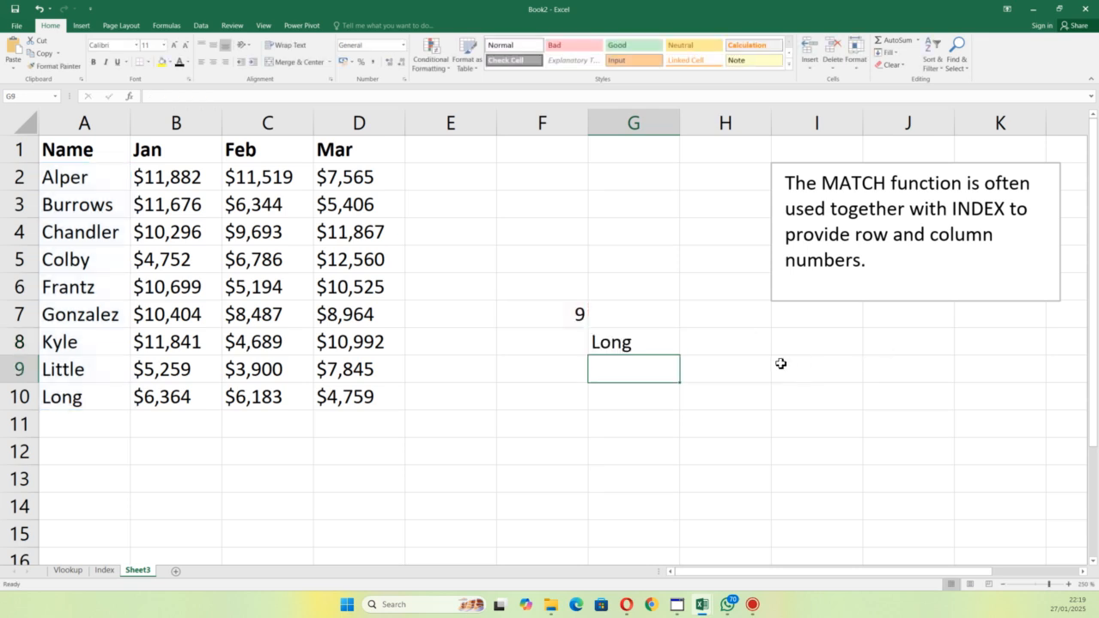
click(640, 338)
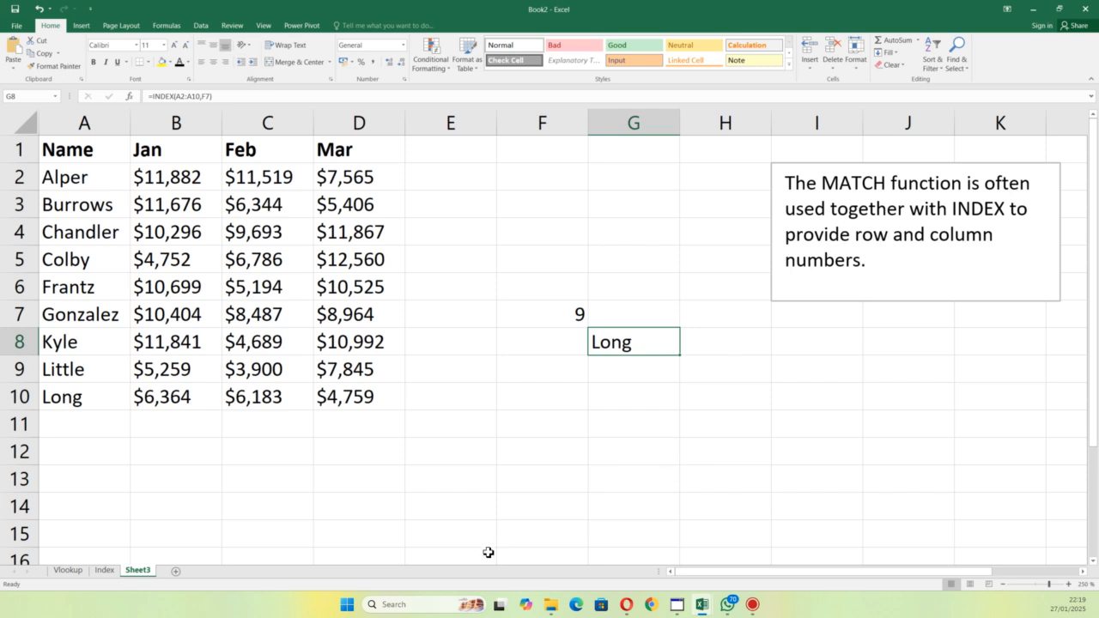
Step: Rename Sheet3 as Match
drag(140, 572, 140, 574)
text(Match)
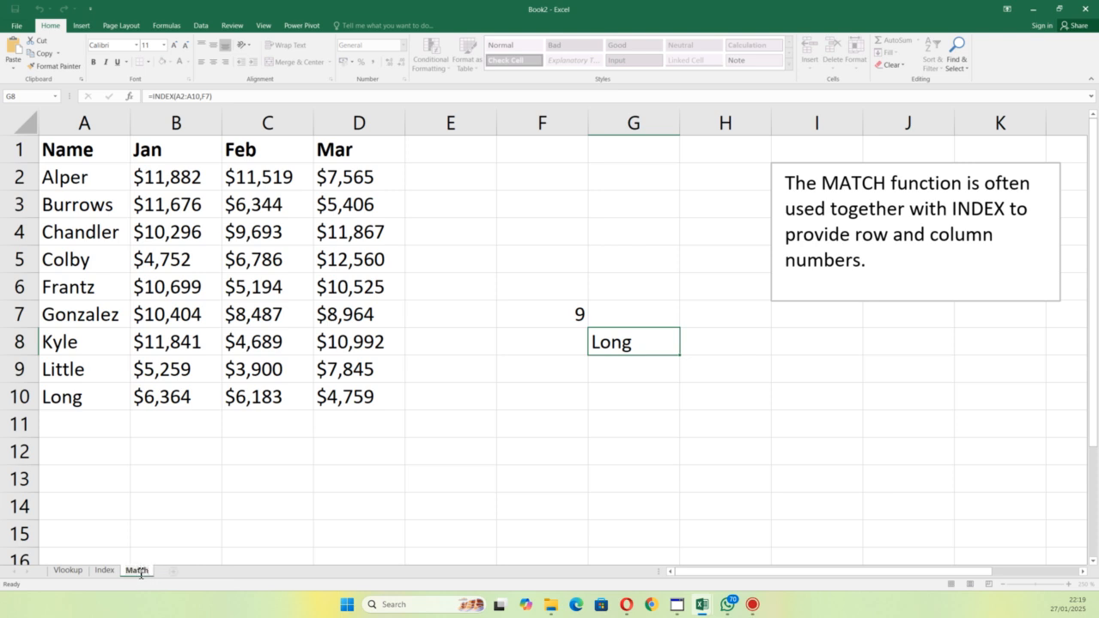
key(Return)
Step: Copy the sales table A1:D10 from the Match sheet into a new worksheet starting at A1
drag(76, 152, 364, 396)
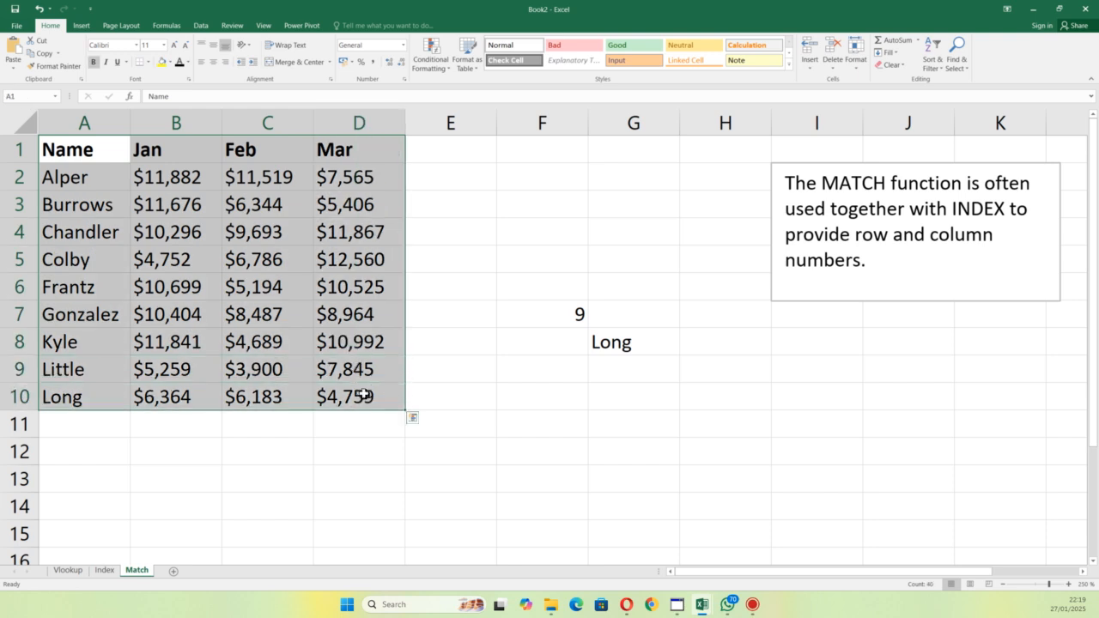
key(ctrl+c)
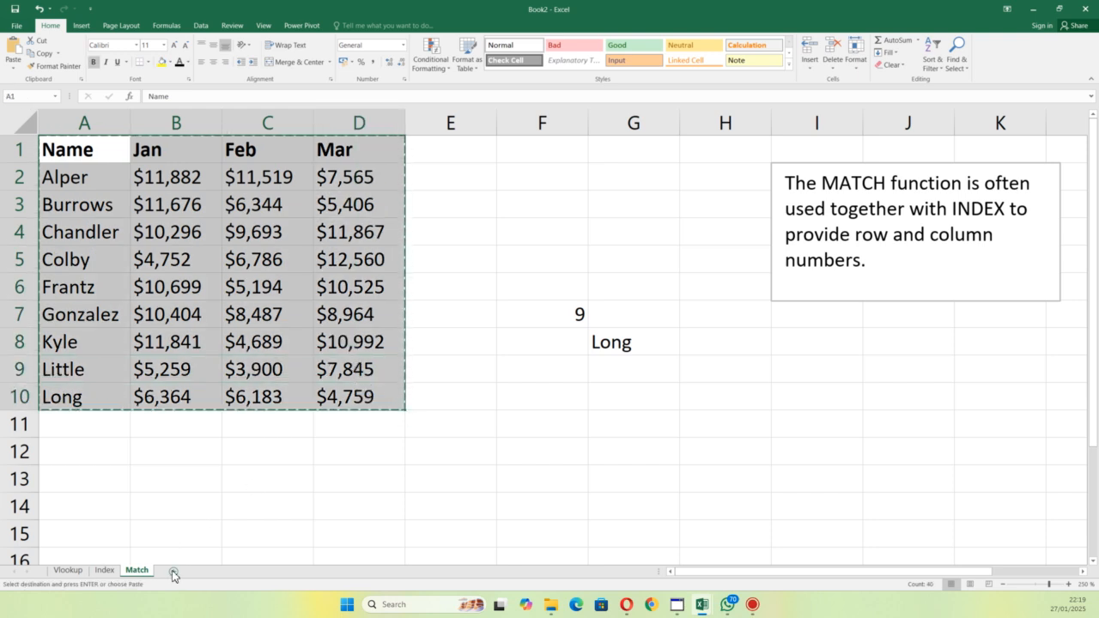
click(174, 572)
key(ctrl+v)
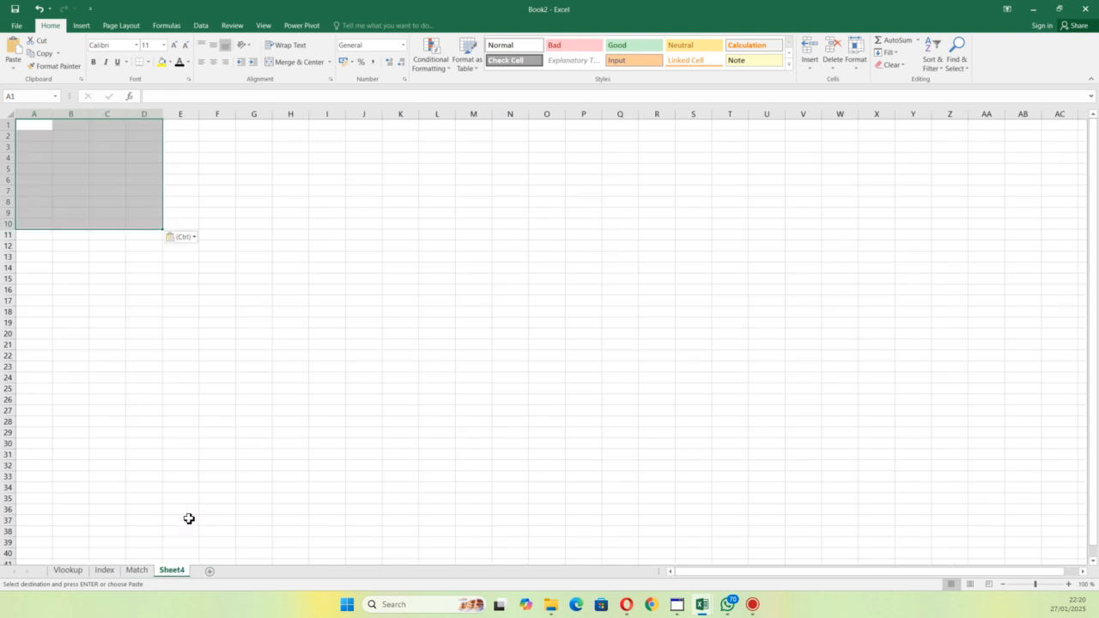
key(ctrl)
click(406, 358)
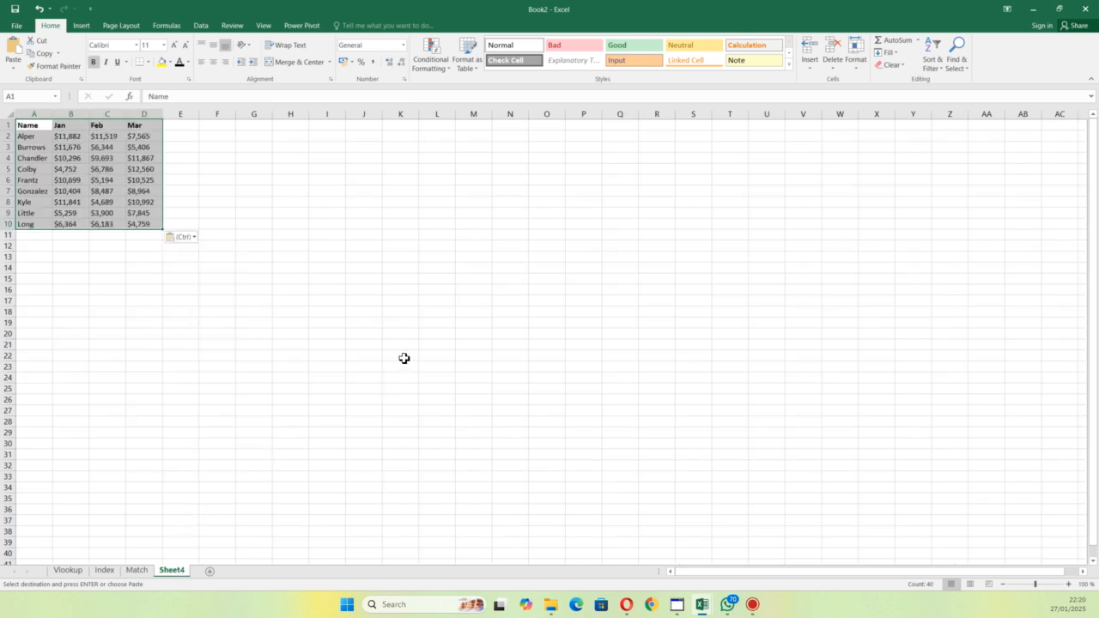
click(417, 279)
scroll(298, 368, up, 1)
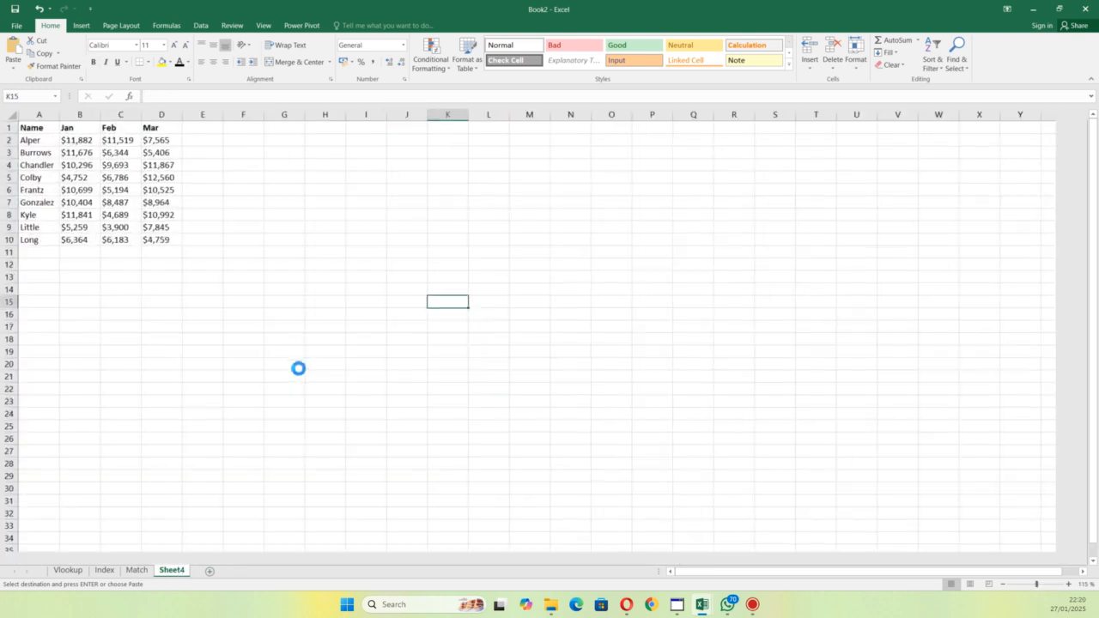
scroll(298, 368, up, 8)
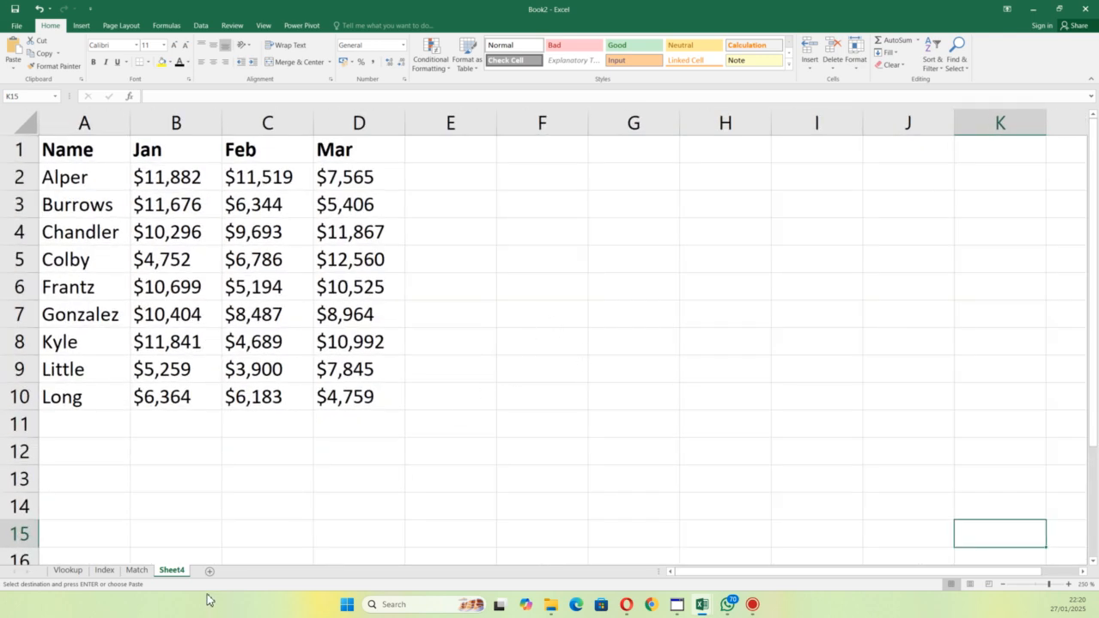
Step: Rename the new worksheet as Index & Match
click(176, 571)
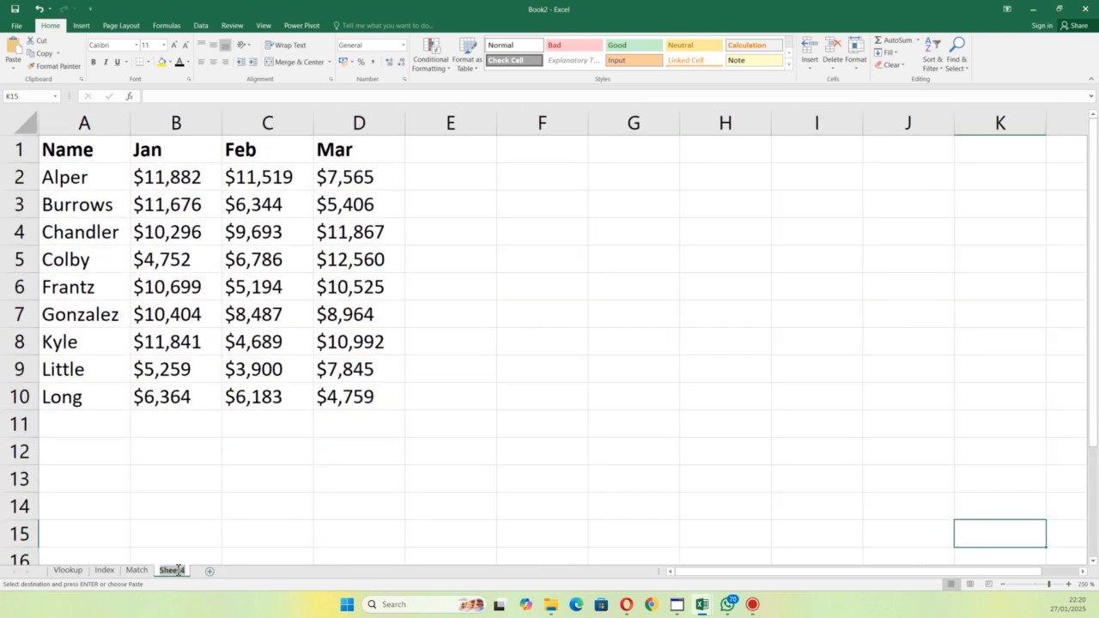
double_click(176, 571)
text(Index)
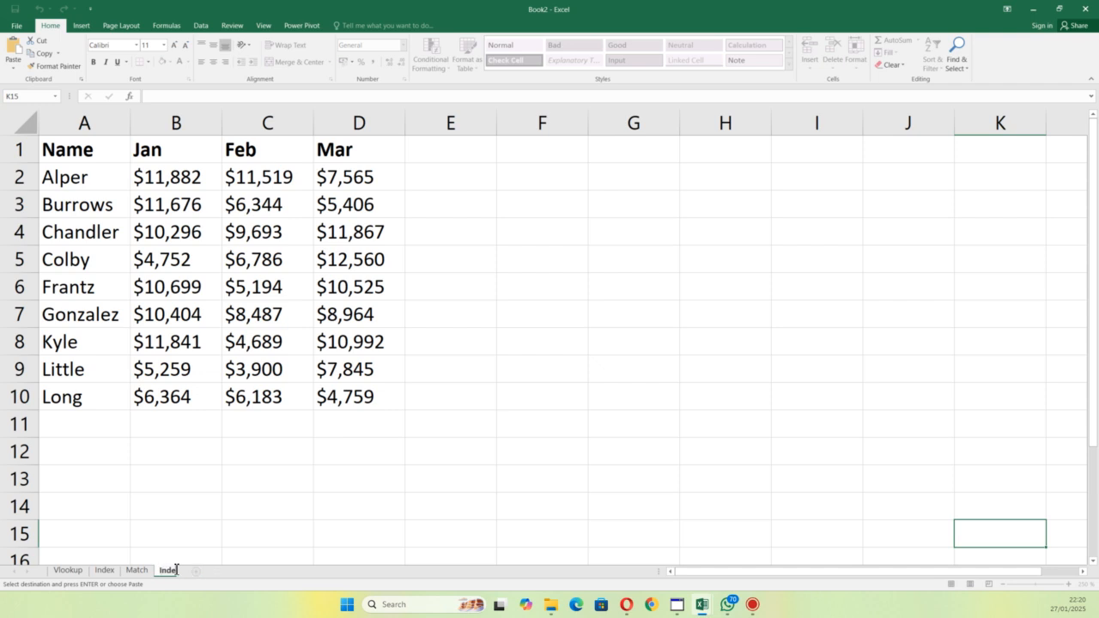
text( & Match)
key(Return)
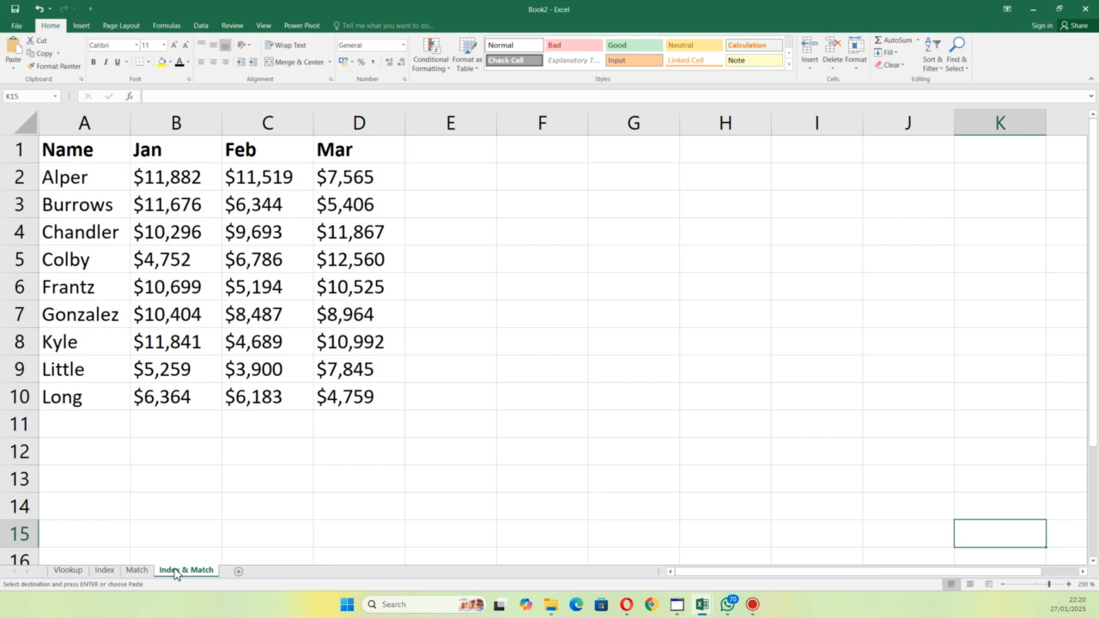
click(570, 234)
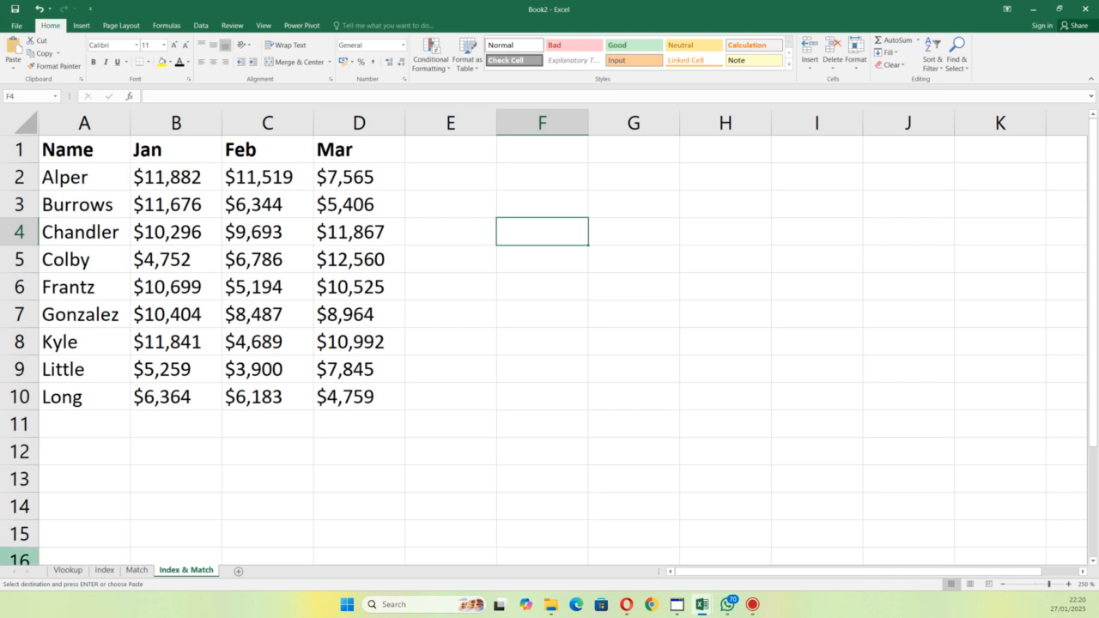
key(super+d)
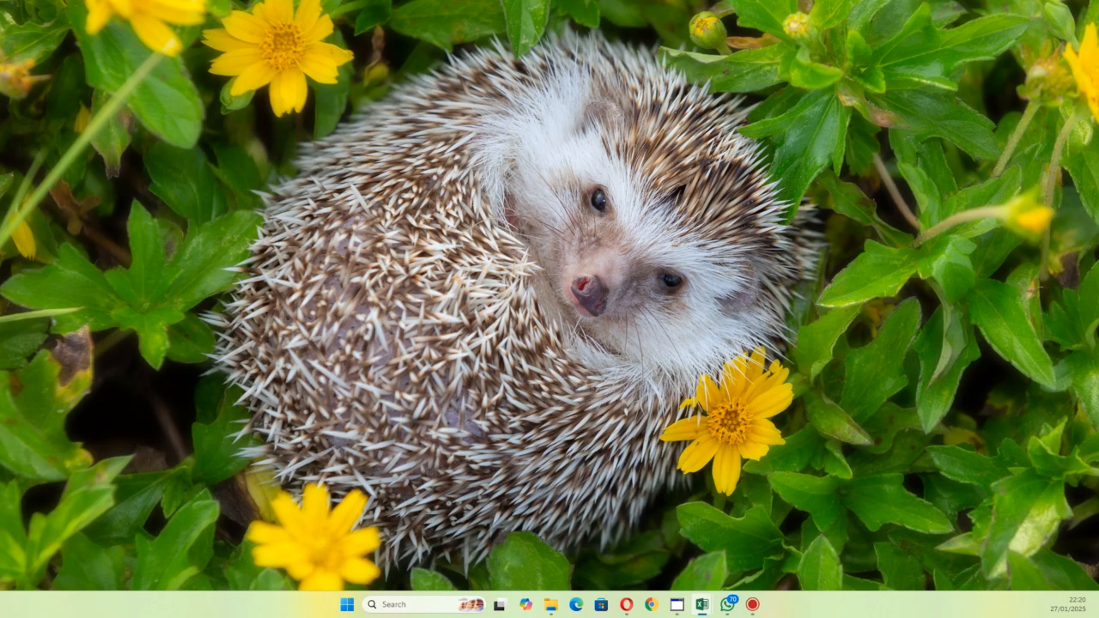
click(702, 605)
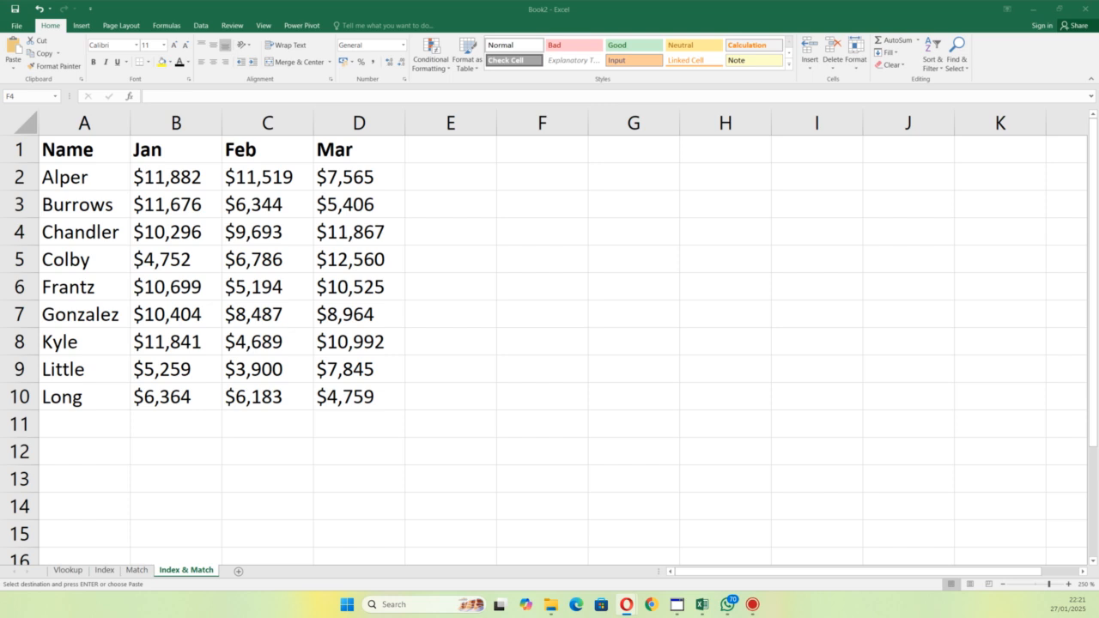
key(alt+Tab)
click(511, 221)
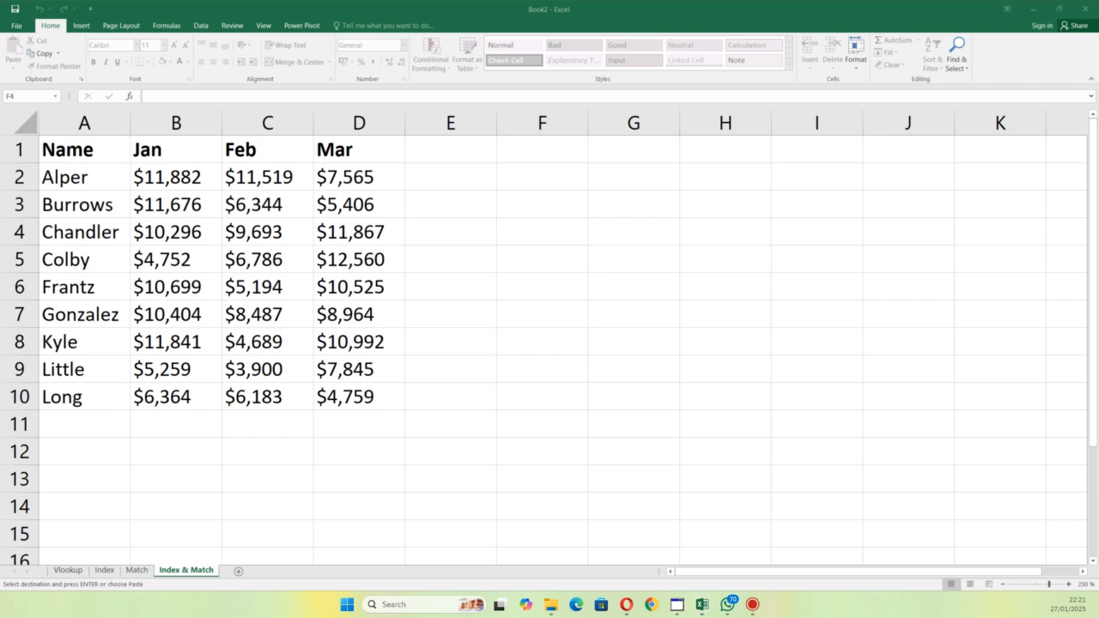
click(524, 480)
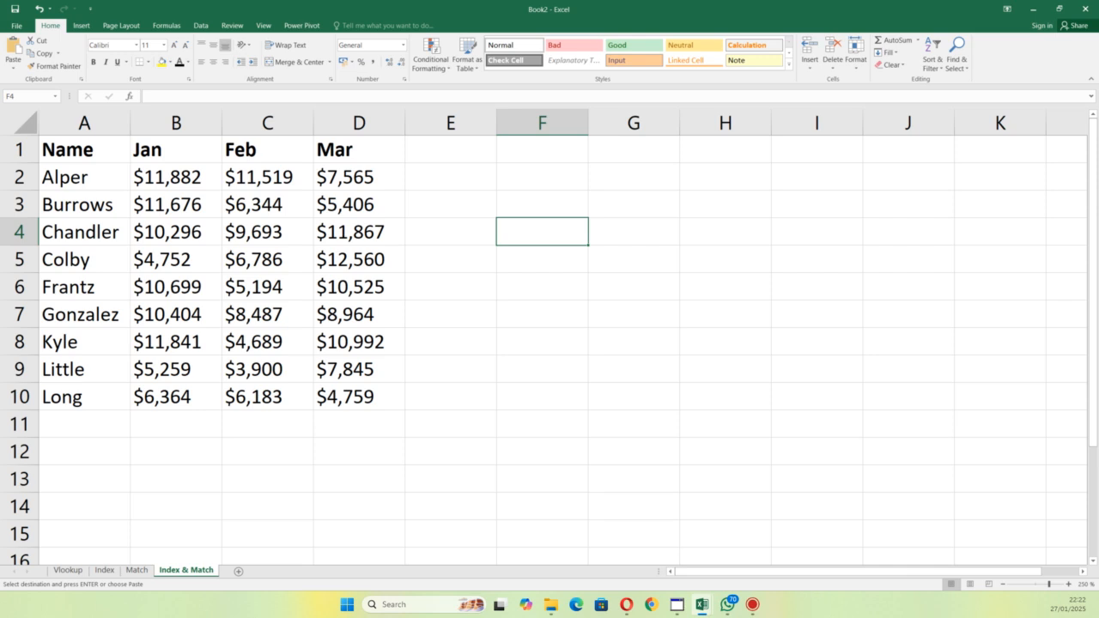
key(alt+Tab)
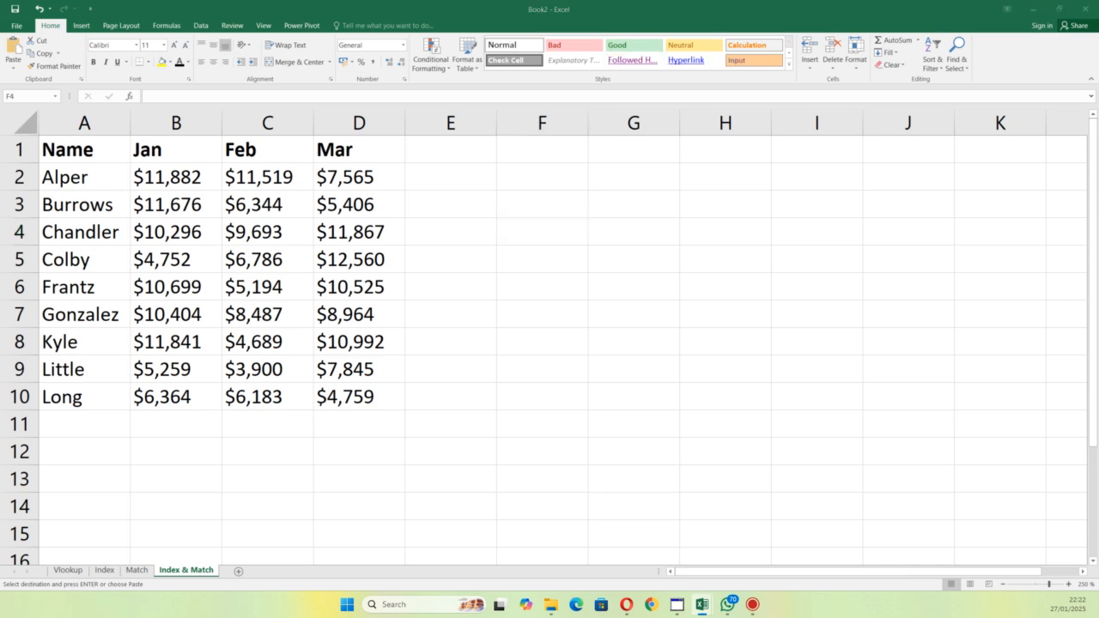
Step: Enter the labels Name in F4 and Feb in F5, and the person's name from A6 as the lookup value in G4
click(524, 203)
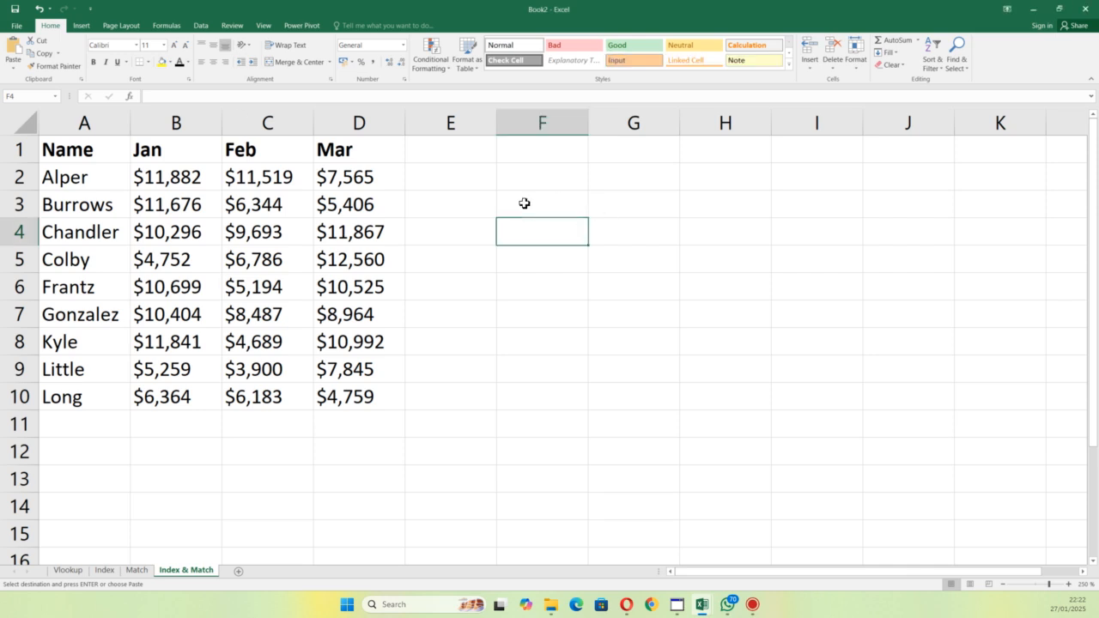
text(Name)
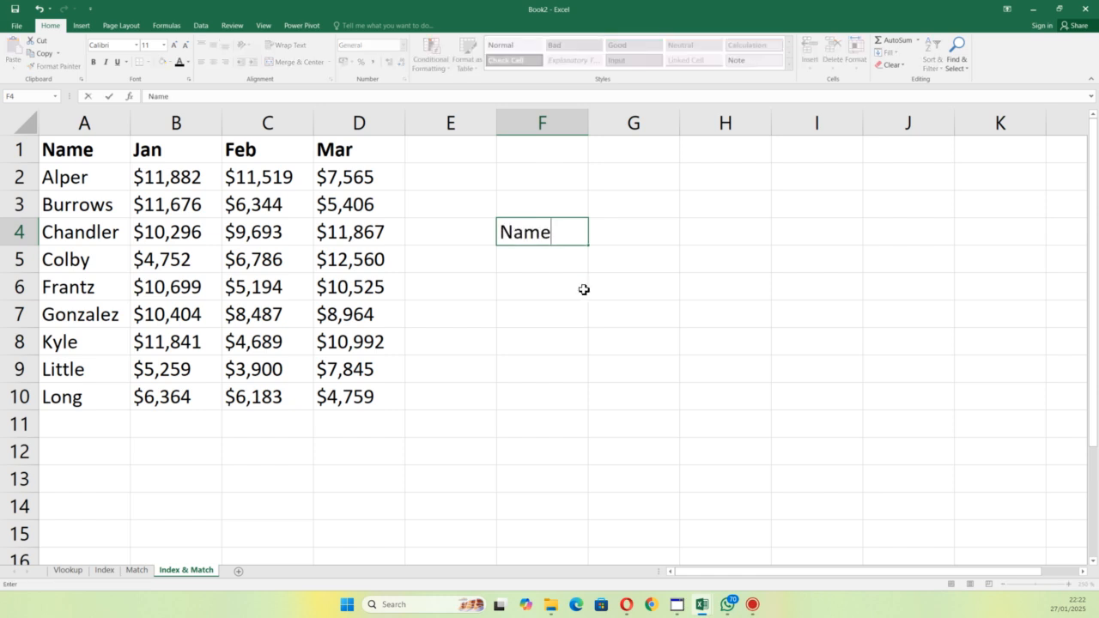
click(529, 267)
text(Feb)
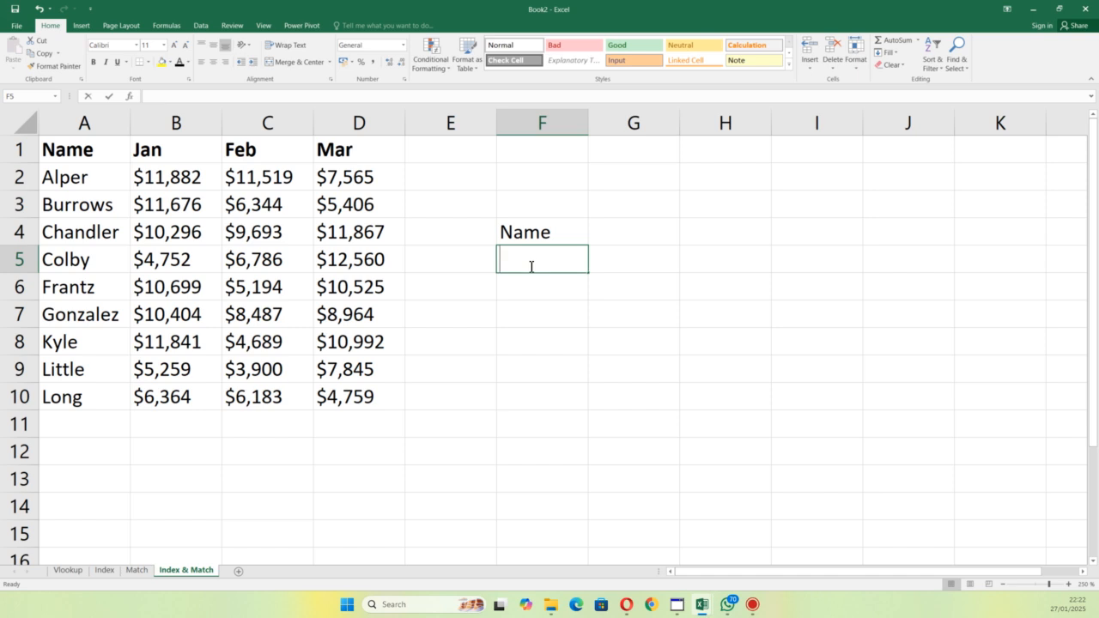
click(617, 238)
text(Fran)
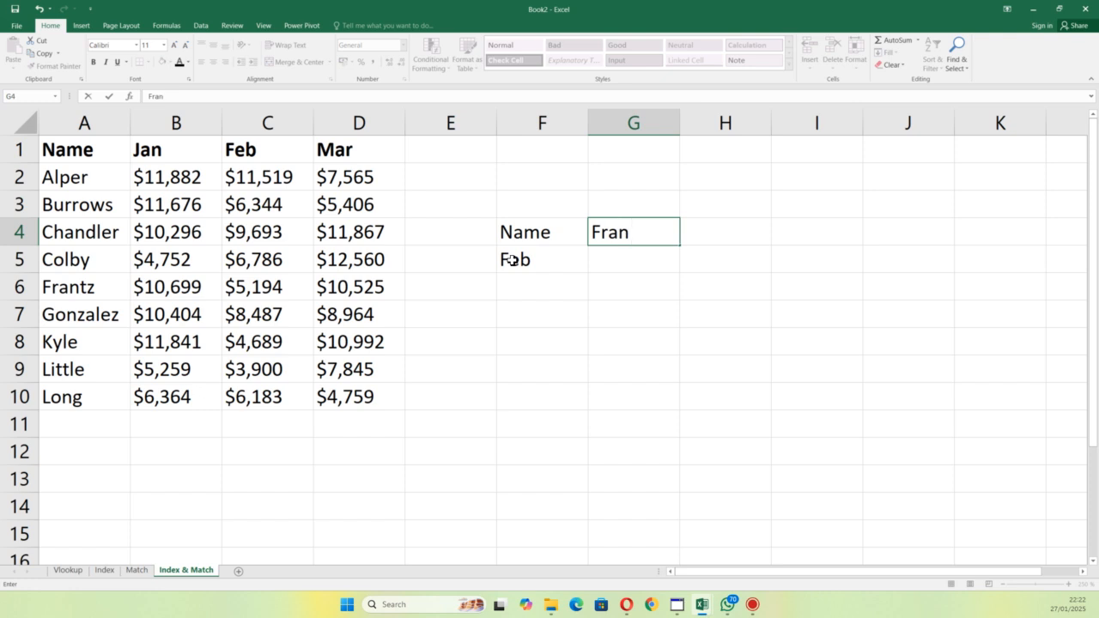
text(tz)
click(653, 302)
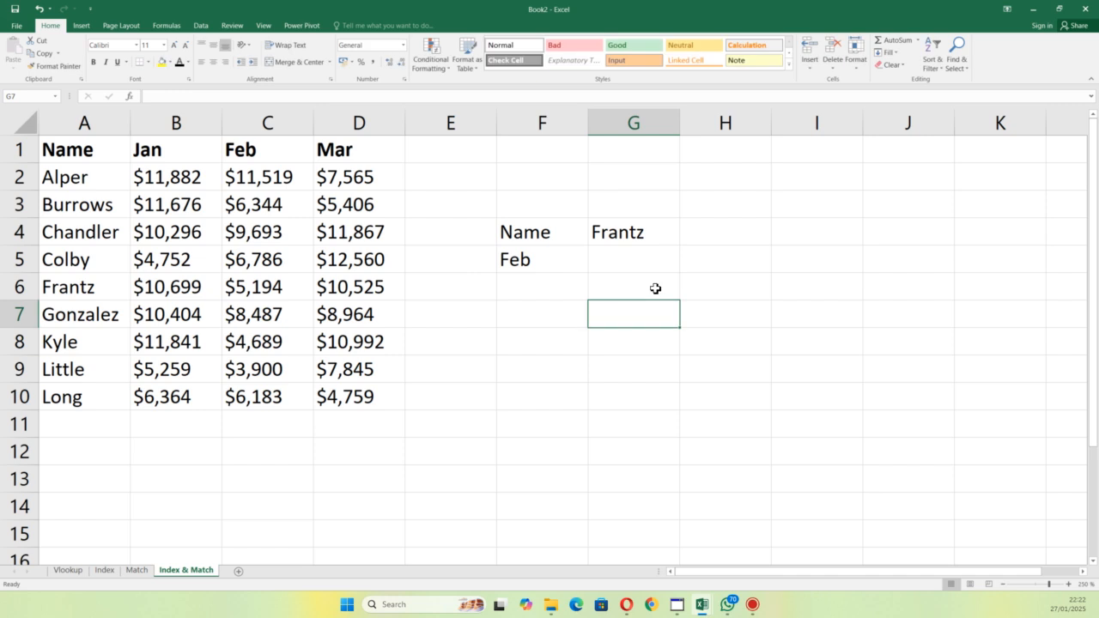
Step: Start an INDEX formula in G5 beside the Feb label
click(651, 269)
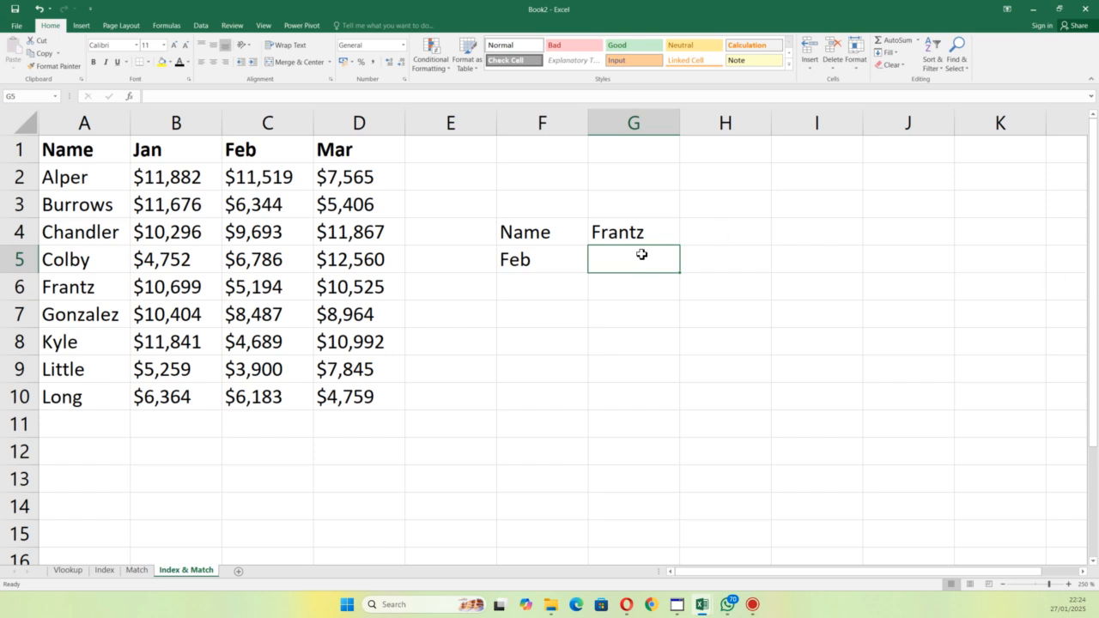
double_click(631, 262)
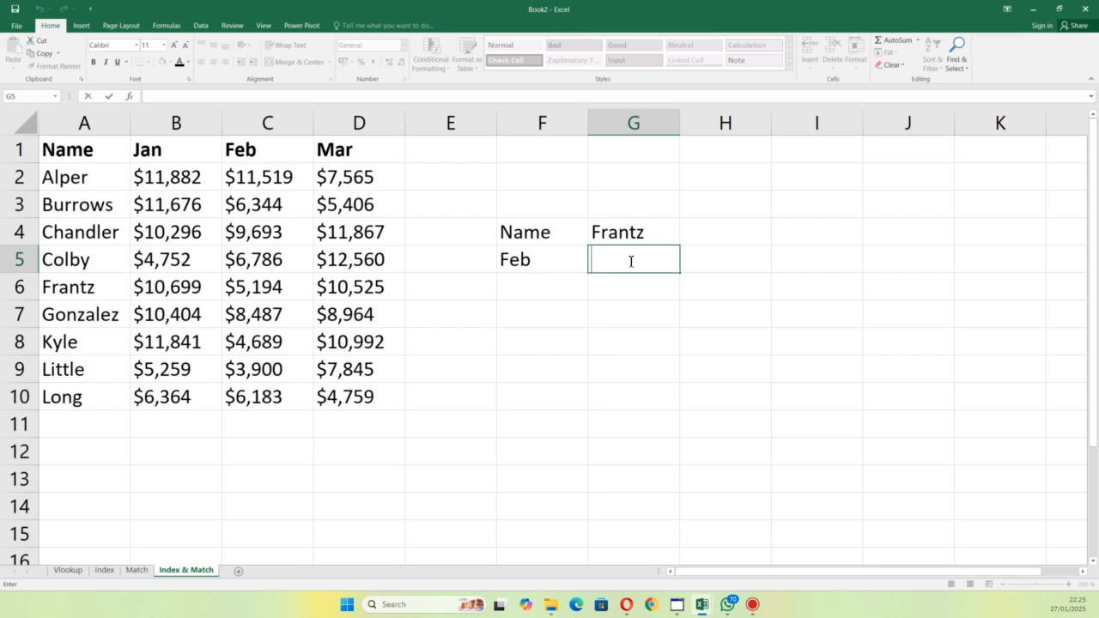
text(=inde)
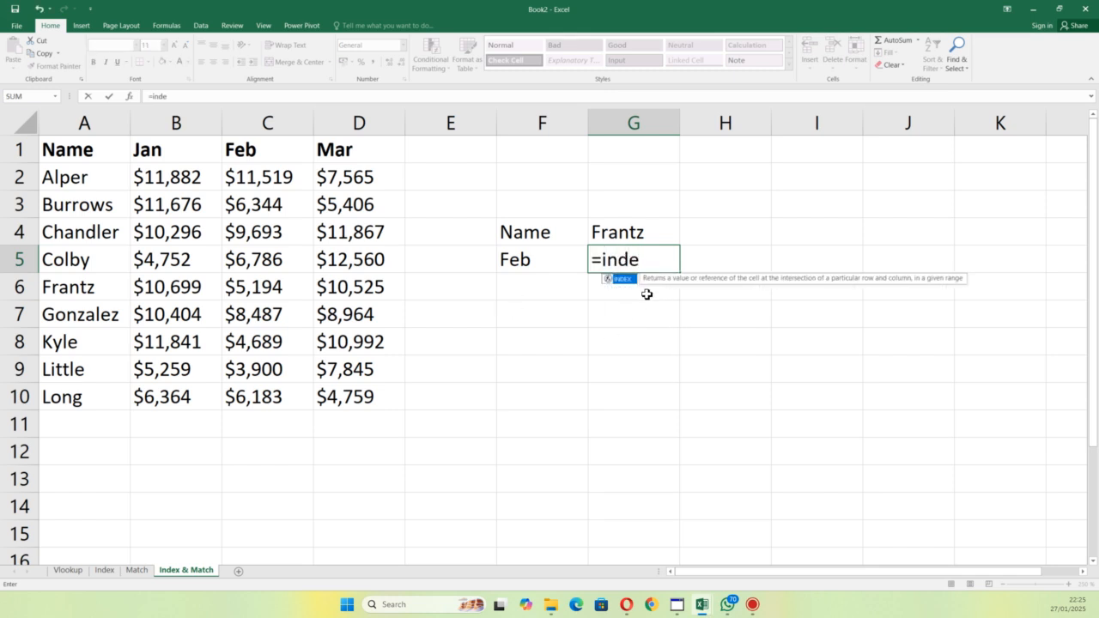
double_click(626, 279)
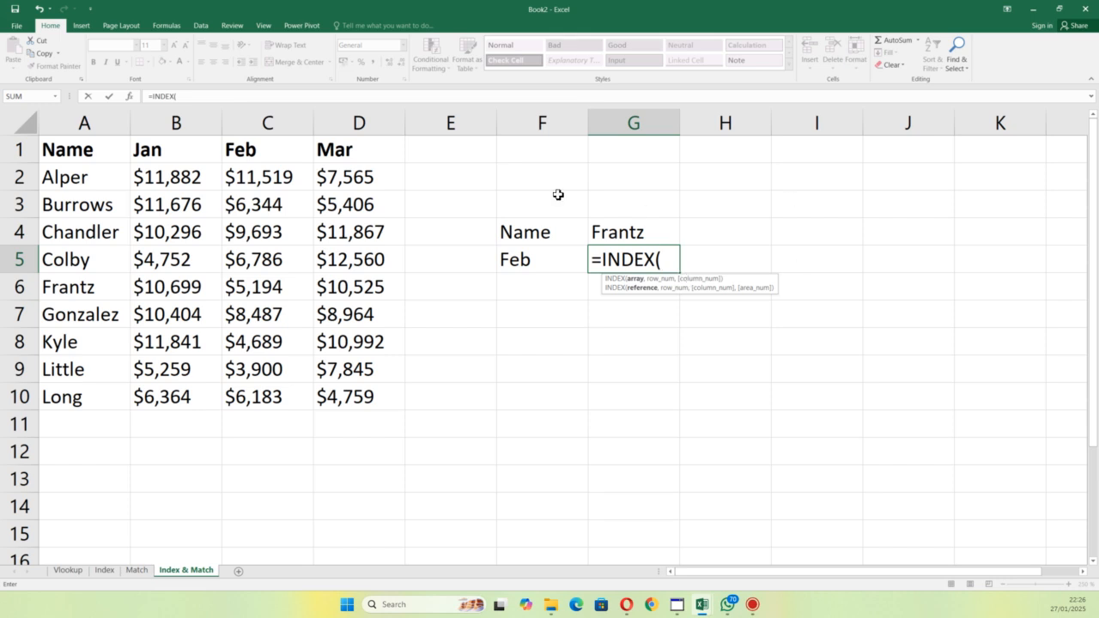
Step: Set B2:D10 as the array of the INDEX formula in G5 and begin a nested MATCH for its row number
drag(165, 178, 357, 398)
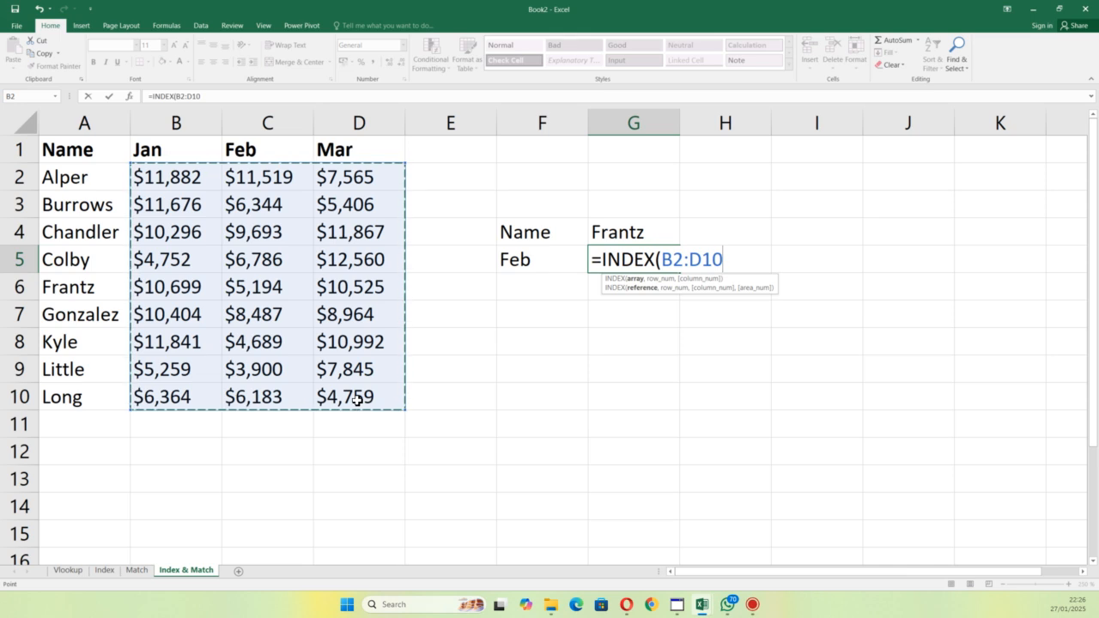
text(,)
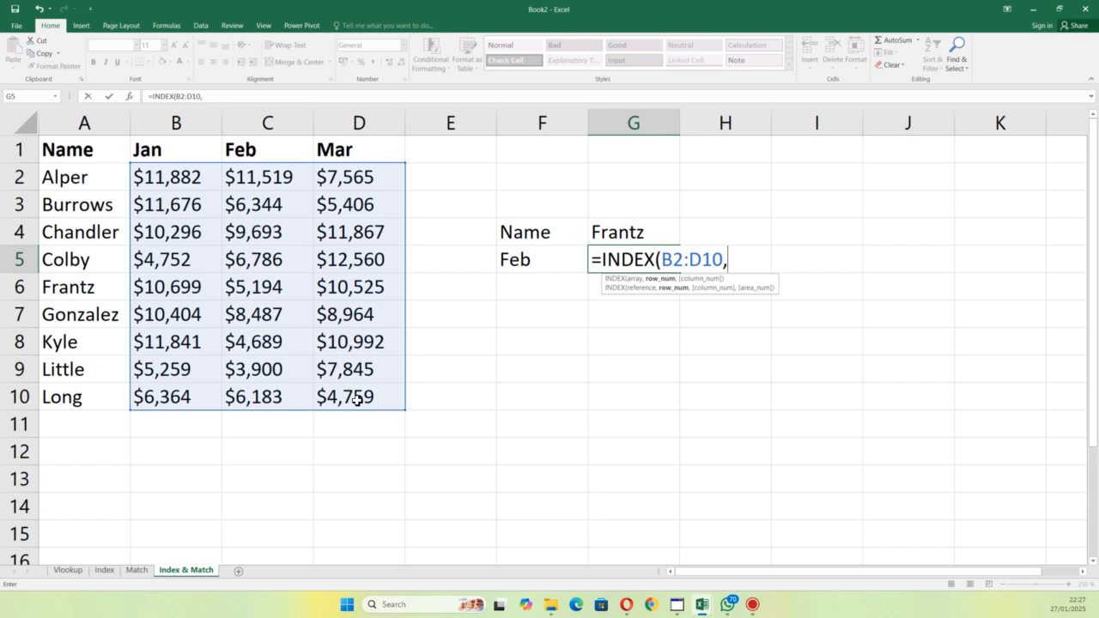
text(mtach)
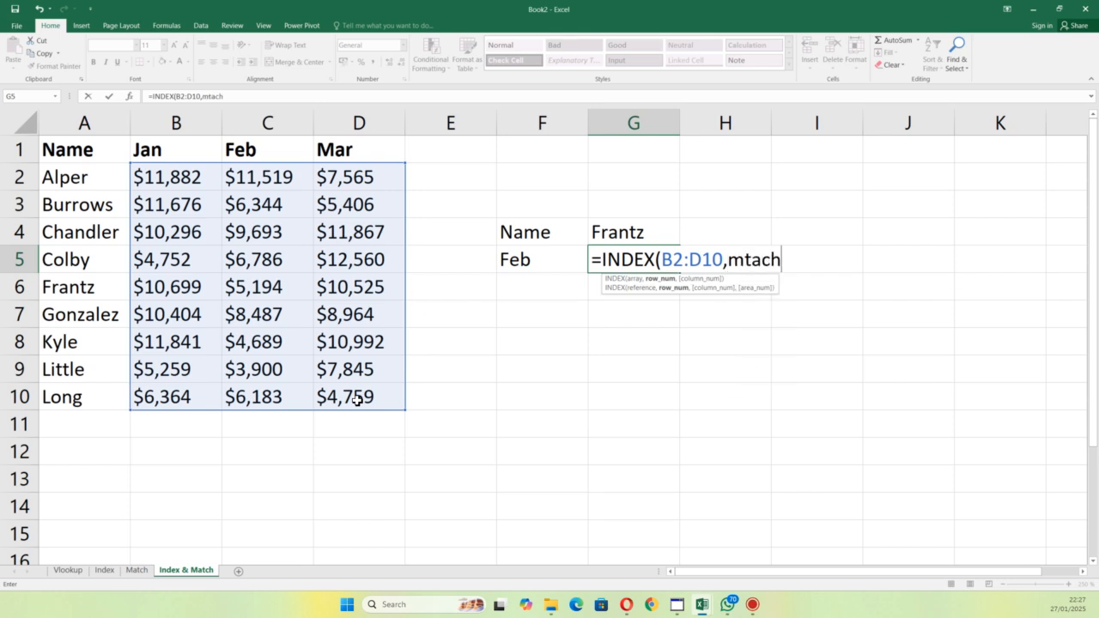
key(BackSpace)
key(BackSpace)
key(BackSpace)
key(BackSpace)
text(atc)
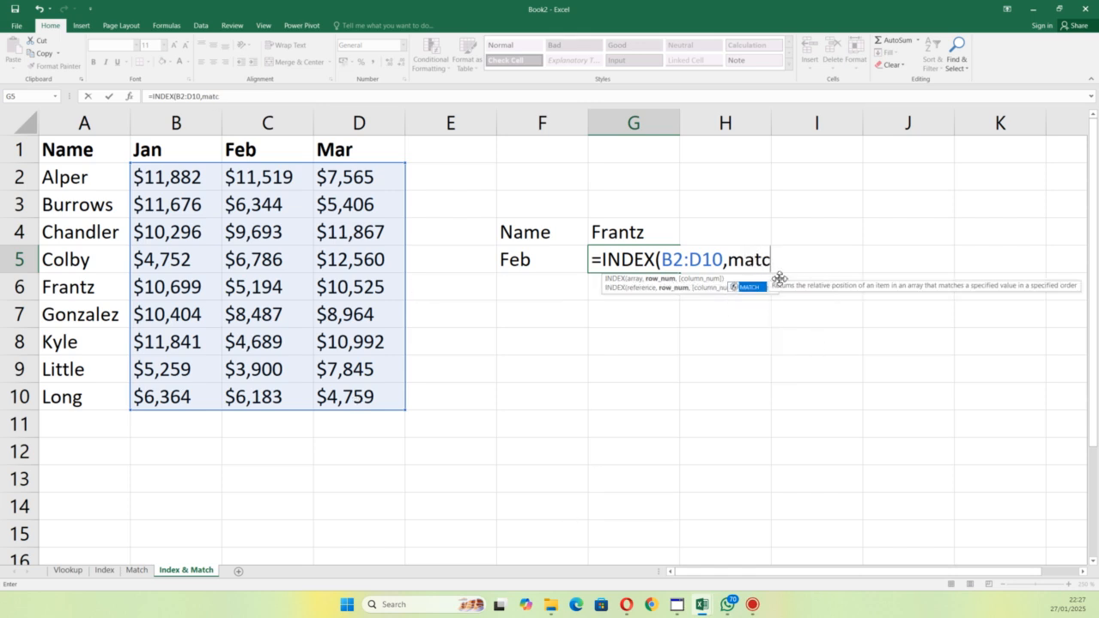
double_click(750, 287)
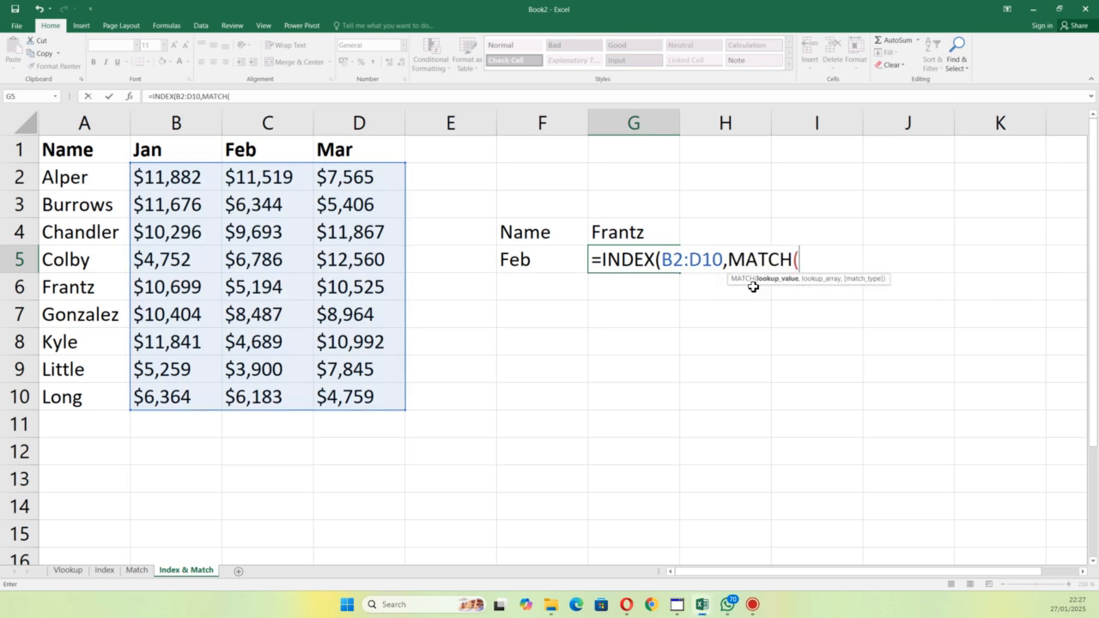
Step: Complete the nested MATCH with lookup value G4, lookup array A2:A10 and match type 0 for an exact match
click(624, 234)
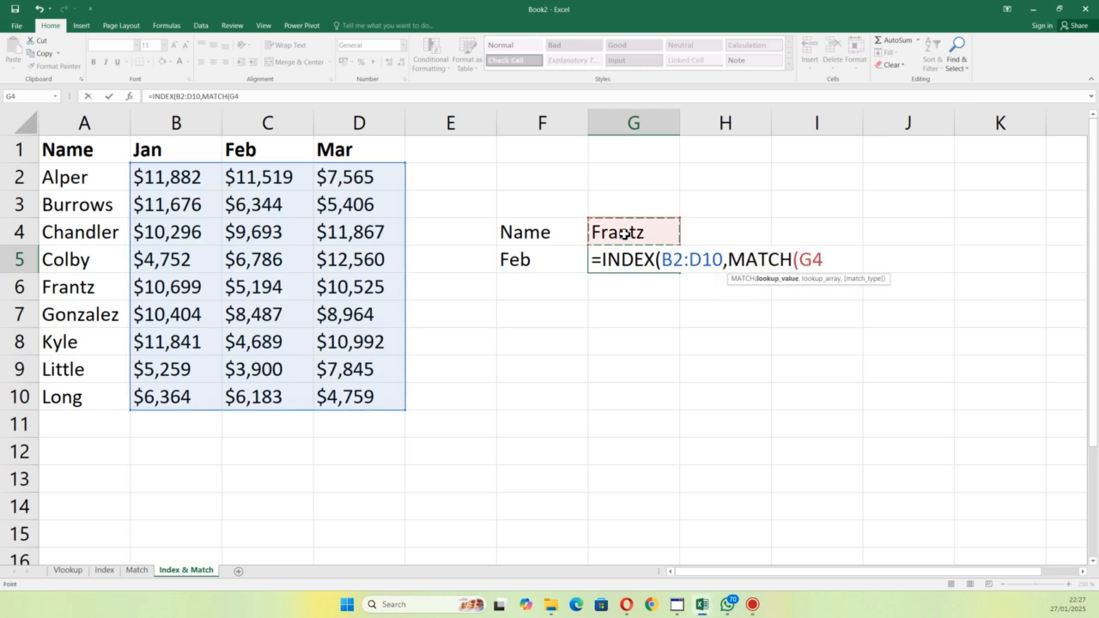
text(,)
drag(91, 261, 85, 396)
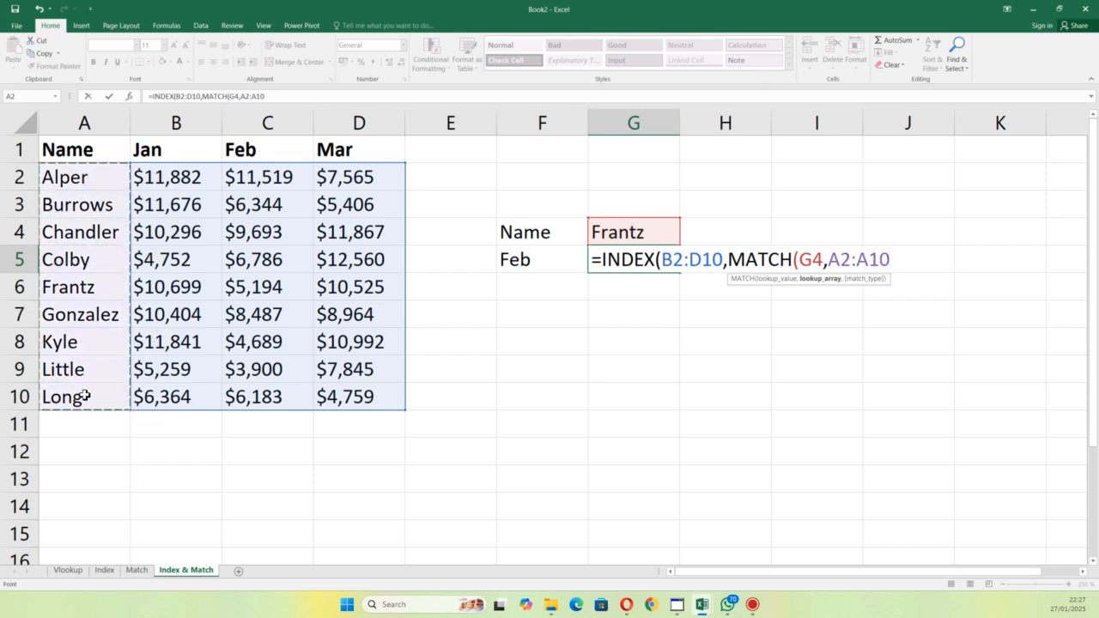
text(,)
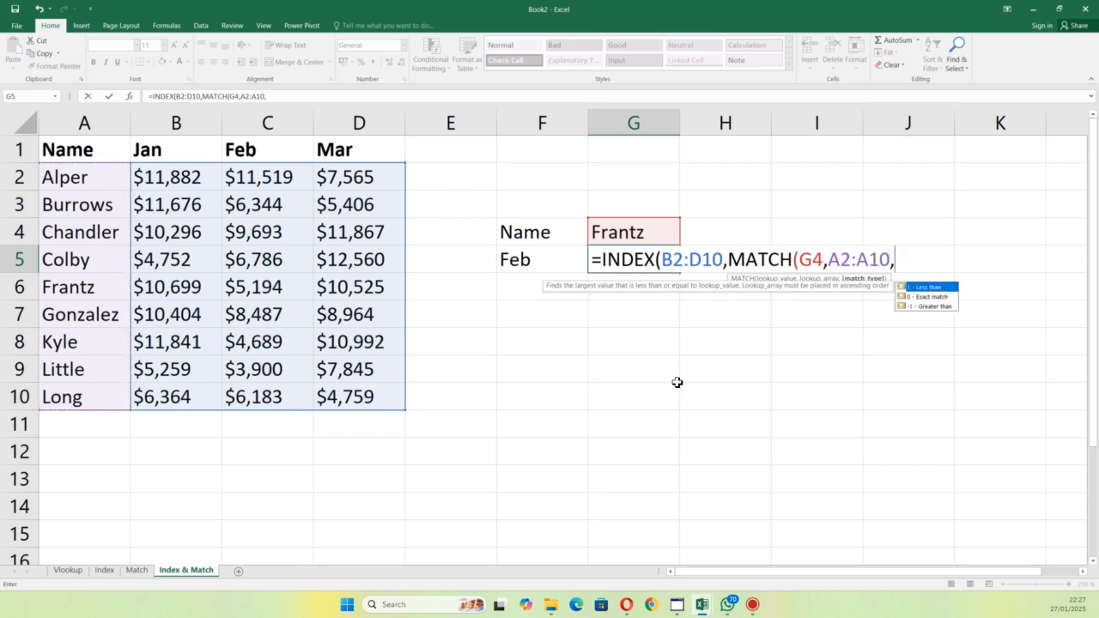
double_click(935, 297)
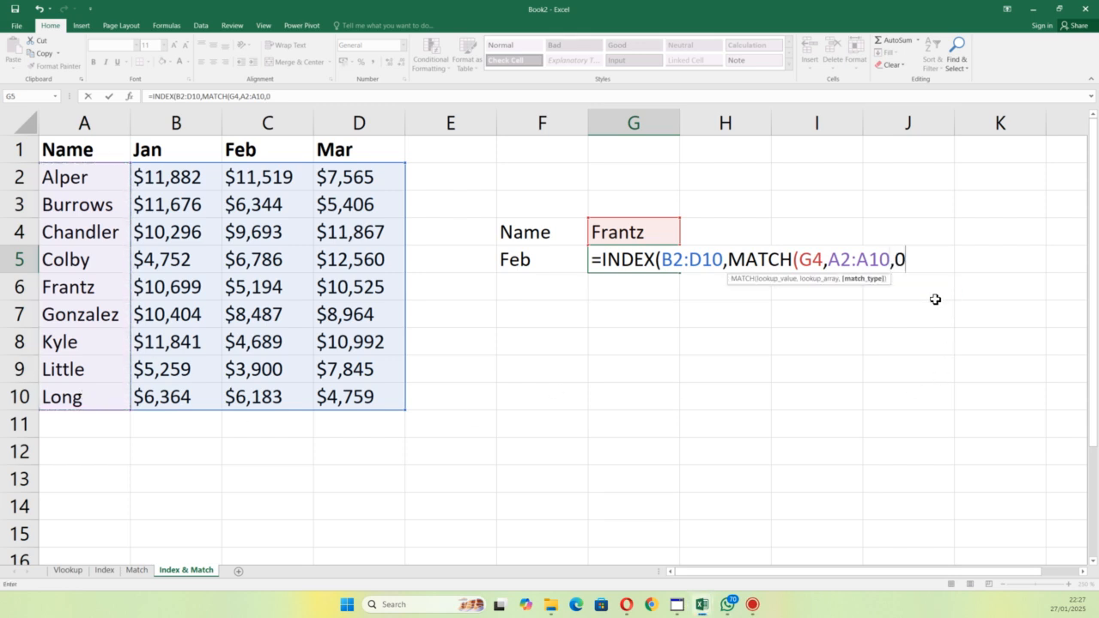
text(),)
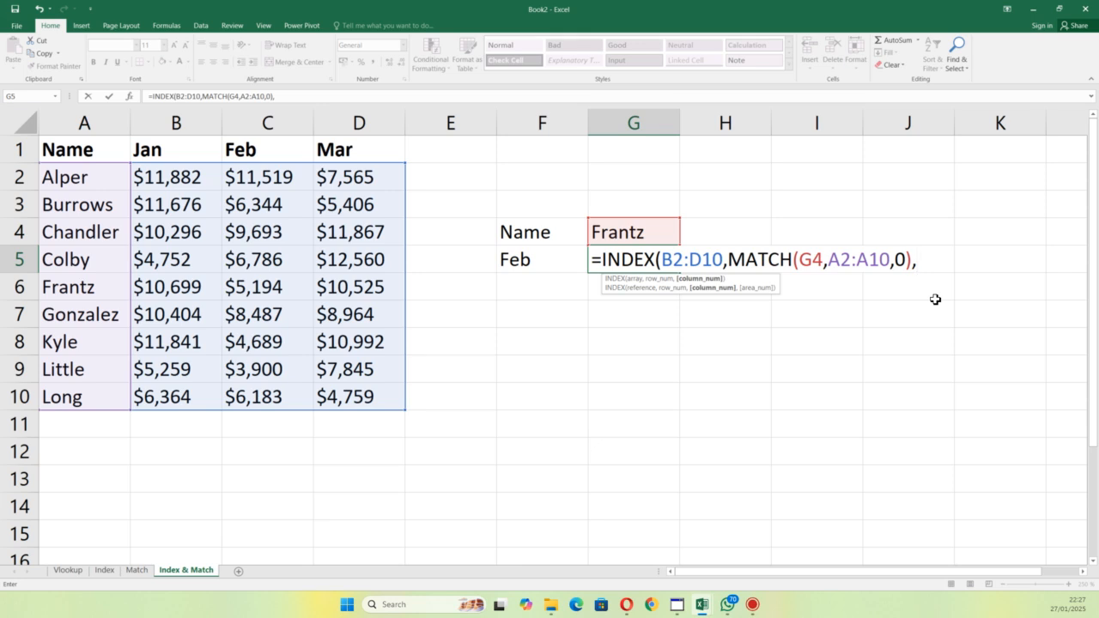
Step: Set the INDEX column number to 2 and enter the finished formula in G5
text(2))
key(Return)
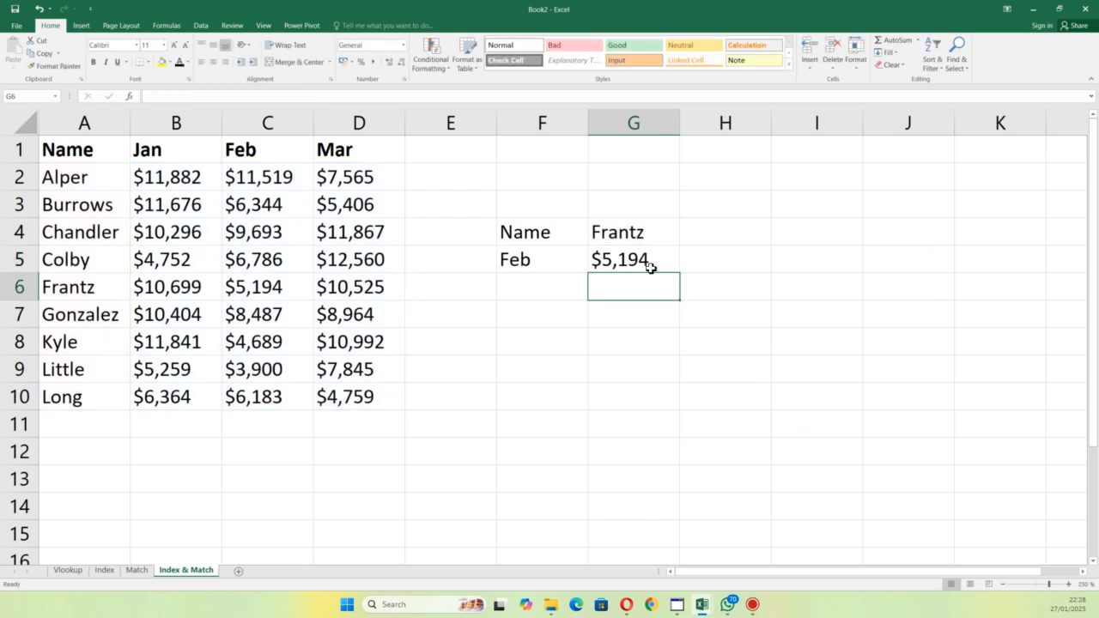
Step: Examine the G5 formula and its B2:D10 array, and compare its result with the matching February cell C6
click(611, 256)
double_click(611, 256)
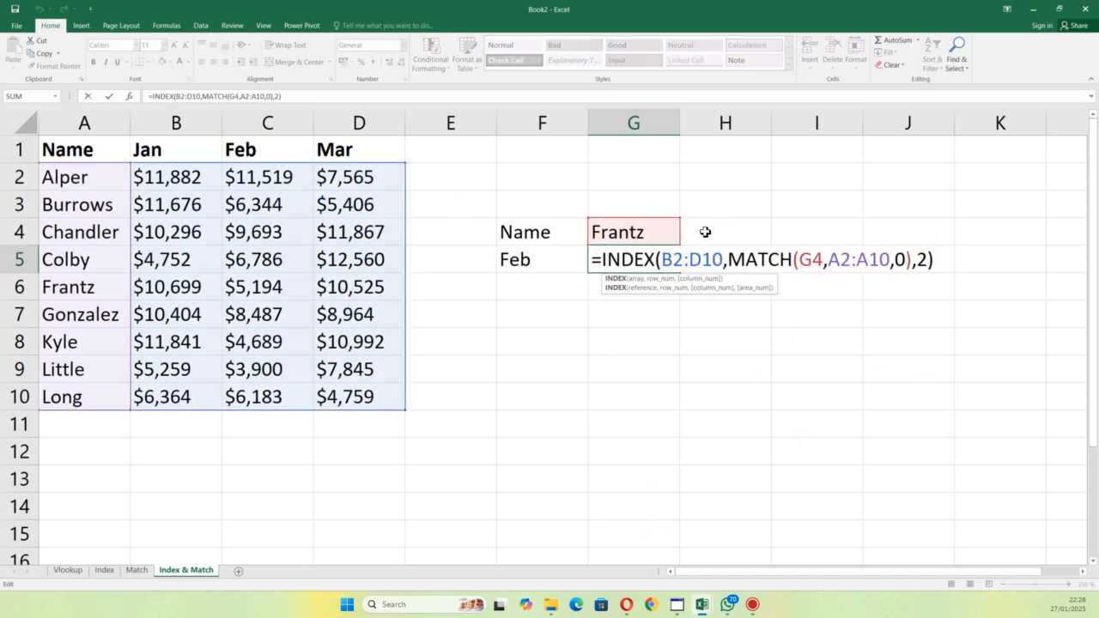
drag(661, 259, 725, 261)
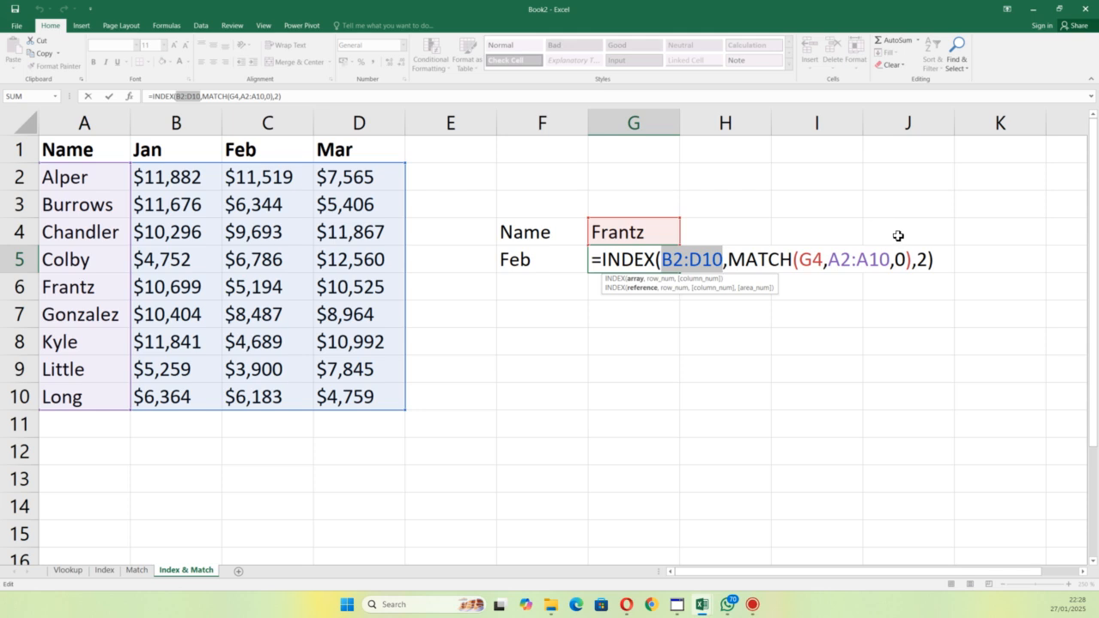
key(Return)
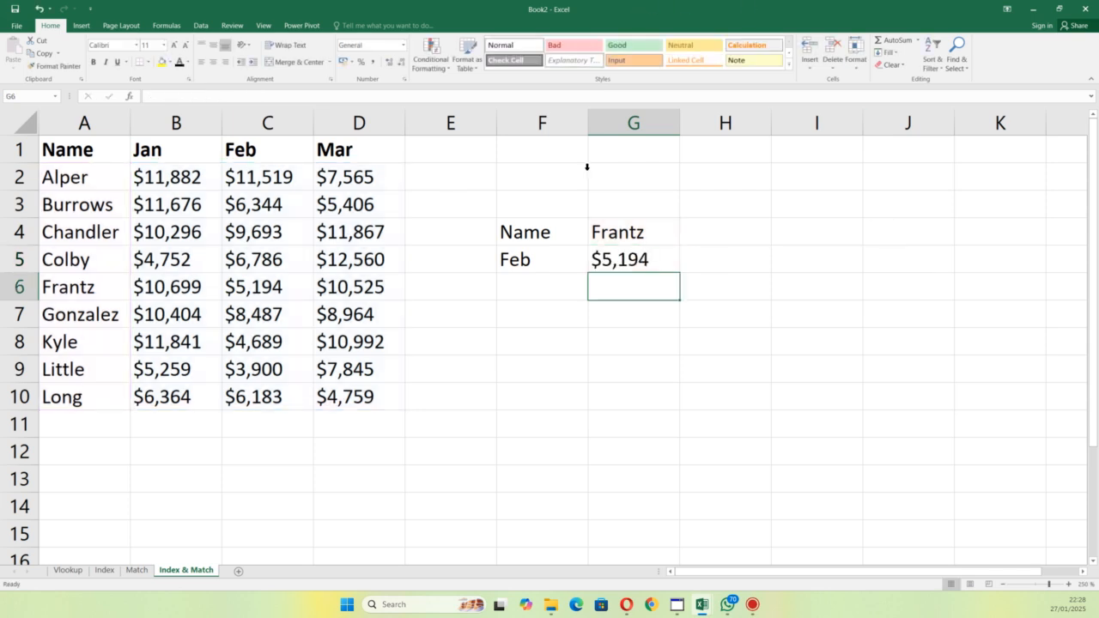
click(633, 255)
double_click(633, 255)
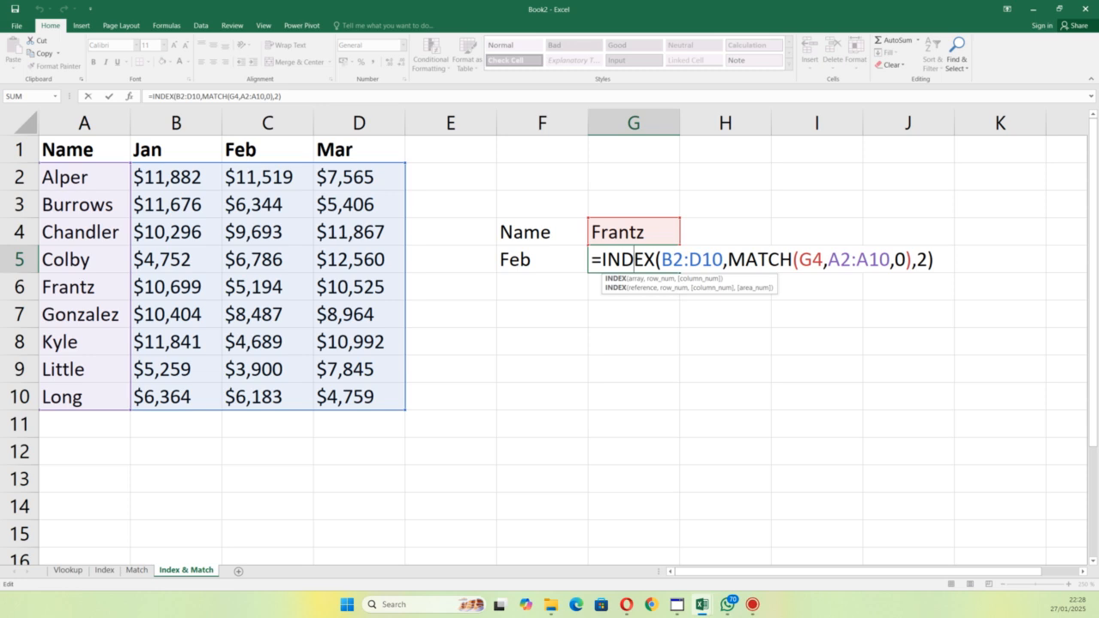
key(ctrl+Return)
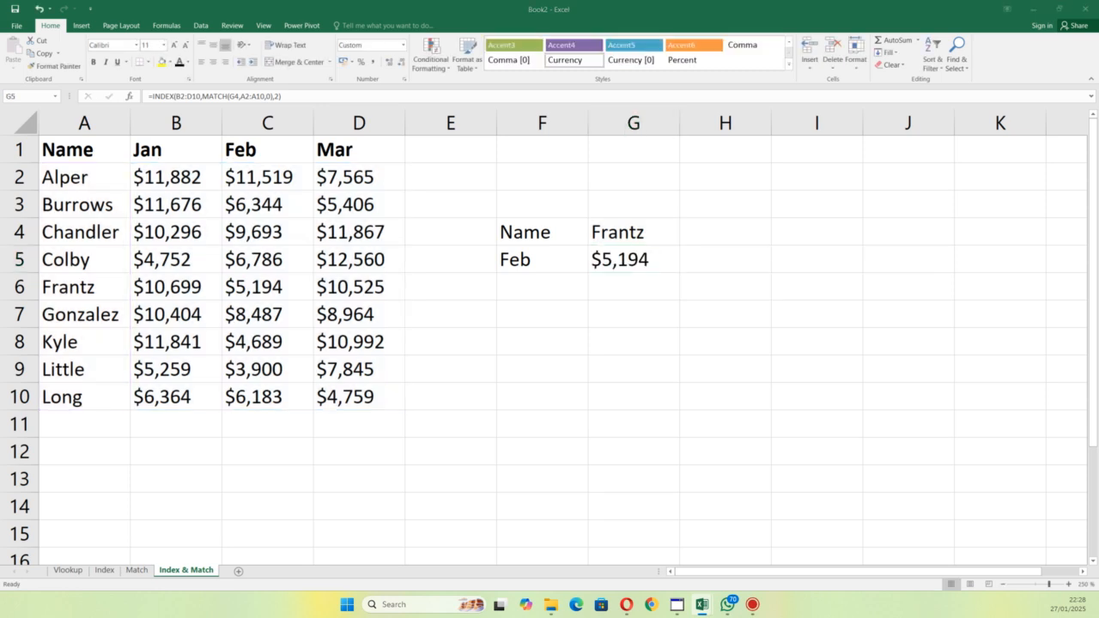
click(575, 335)
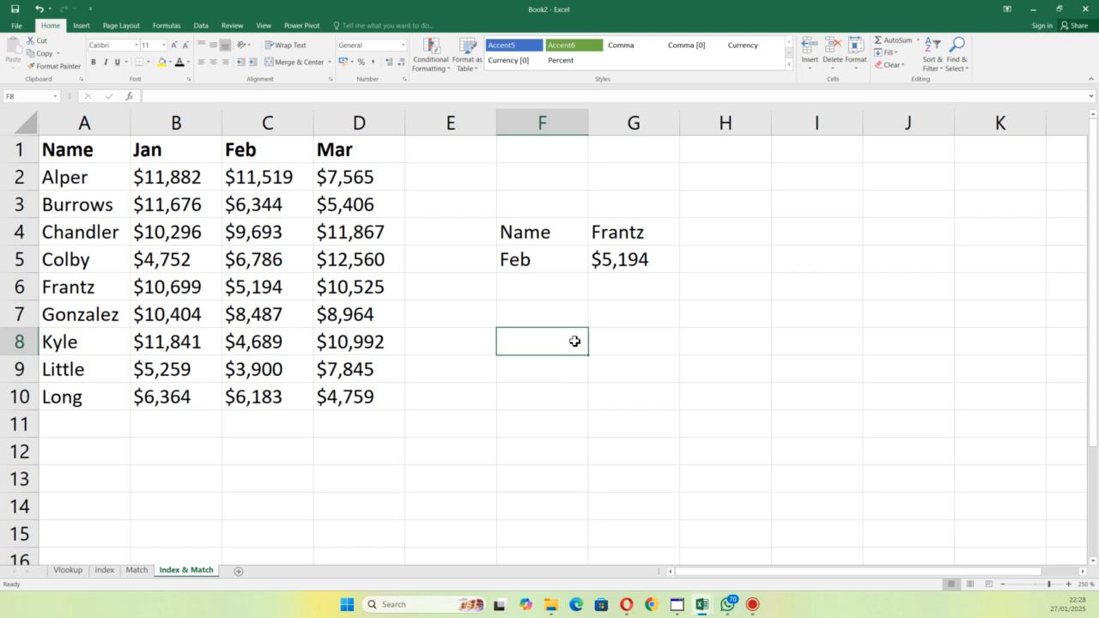
click(615, 264)
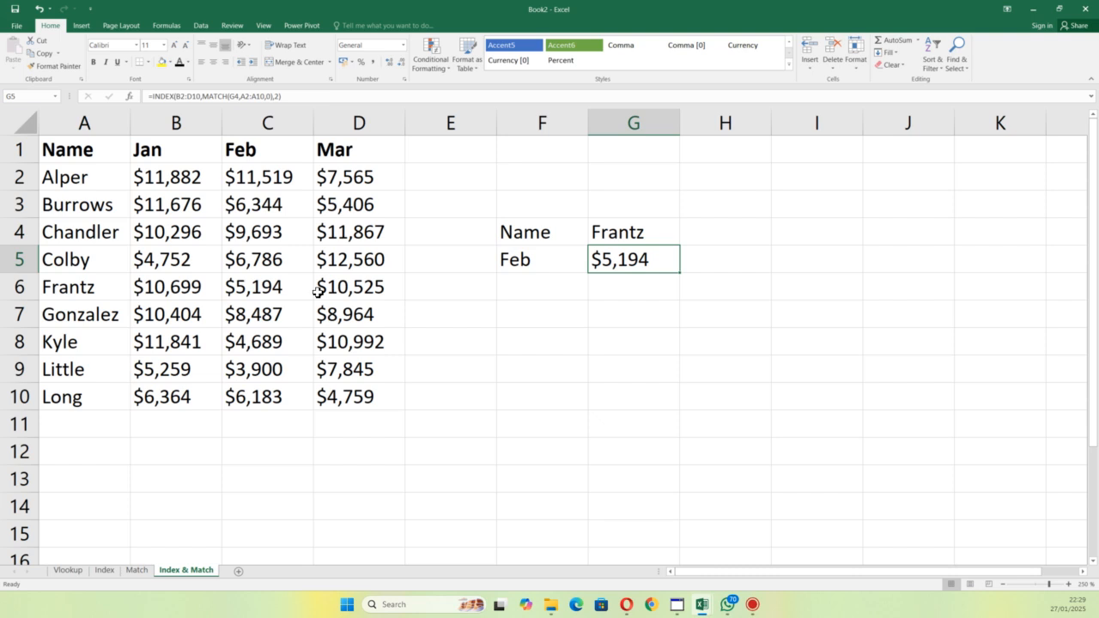
click(280, 289)
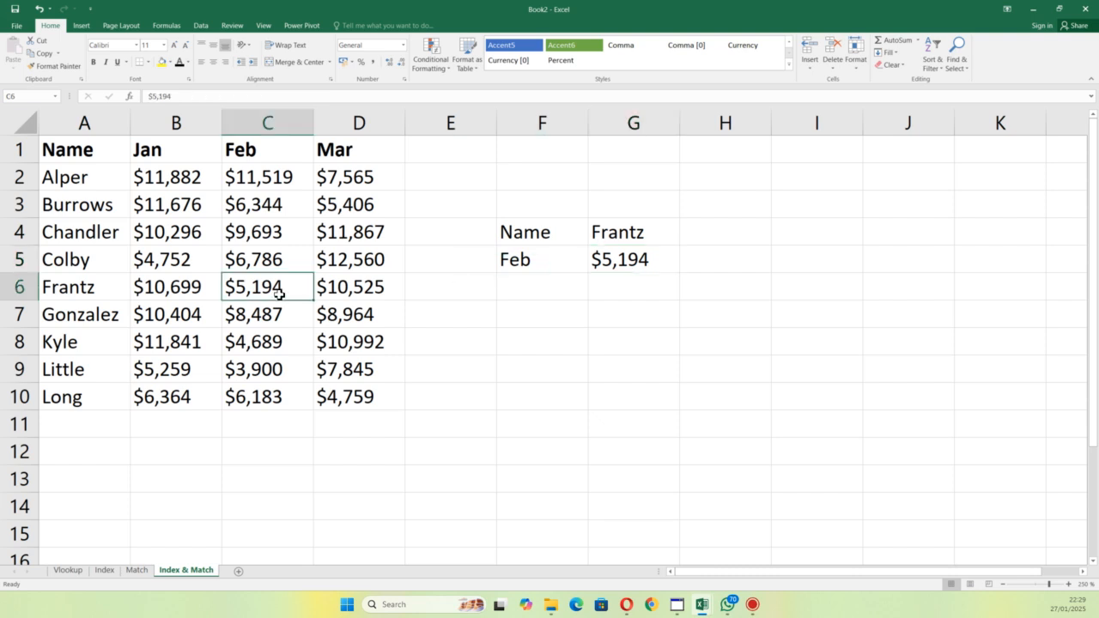
Step: Make the matched name in A6 and its February sales value in C6 bold
click(66, 288)
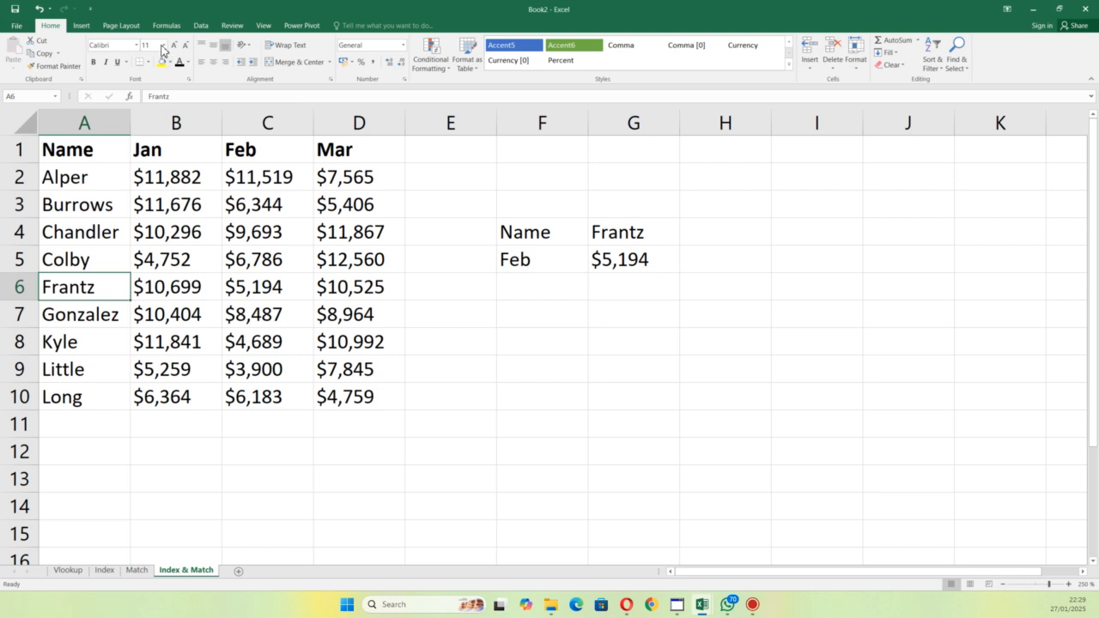
click(95, 62)
click(255, 287)
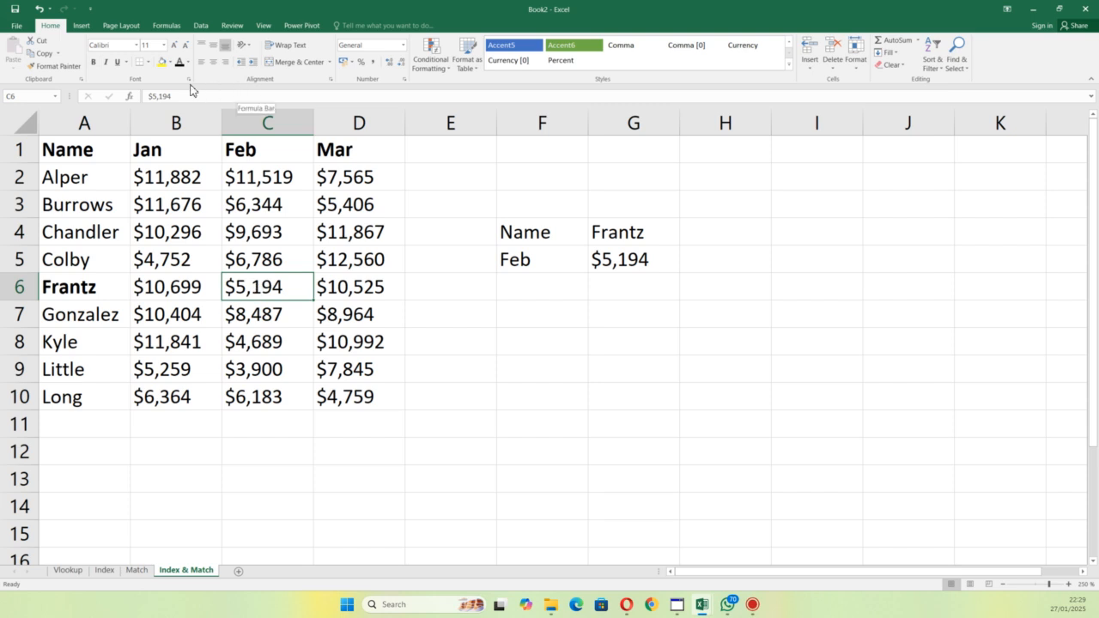
click(94, 62)
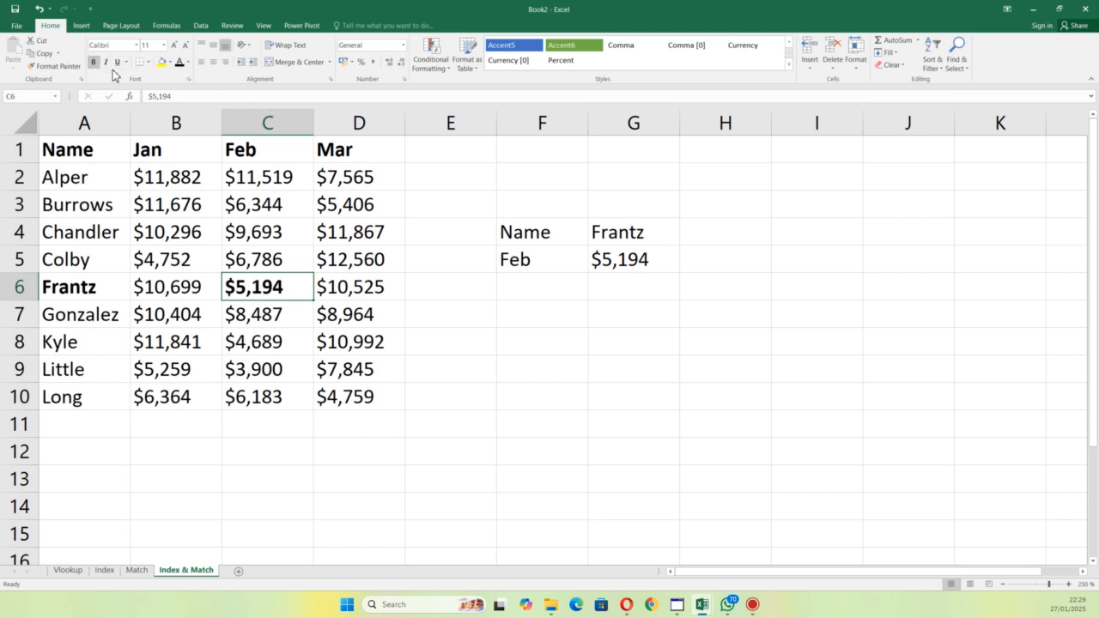
click(172, 292)
click(593, 327)
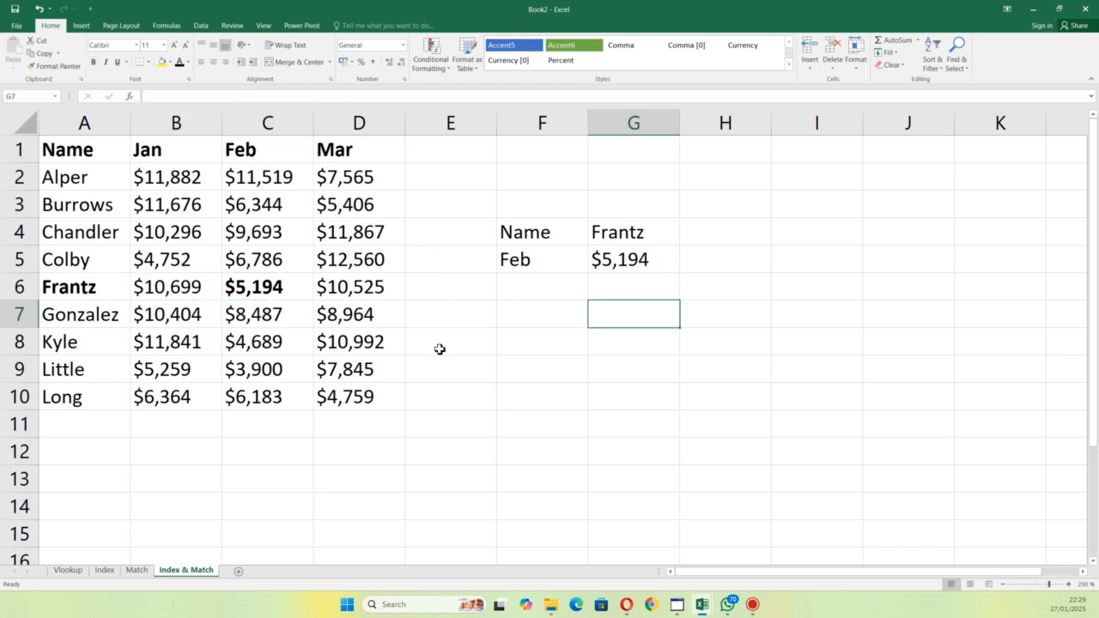
Step: Enter the labels Name, month and Sales in F8, F9 and F10 for a second lookup
click(542, 326)
click(538, 343)
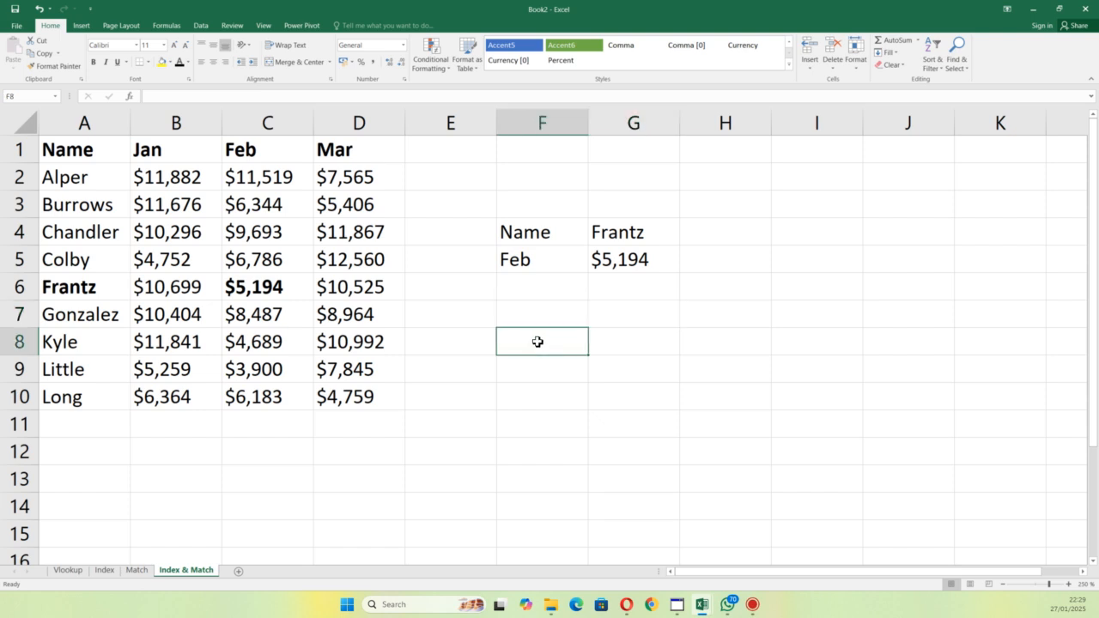
text(Name)
key(Return)
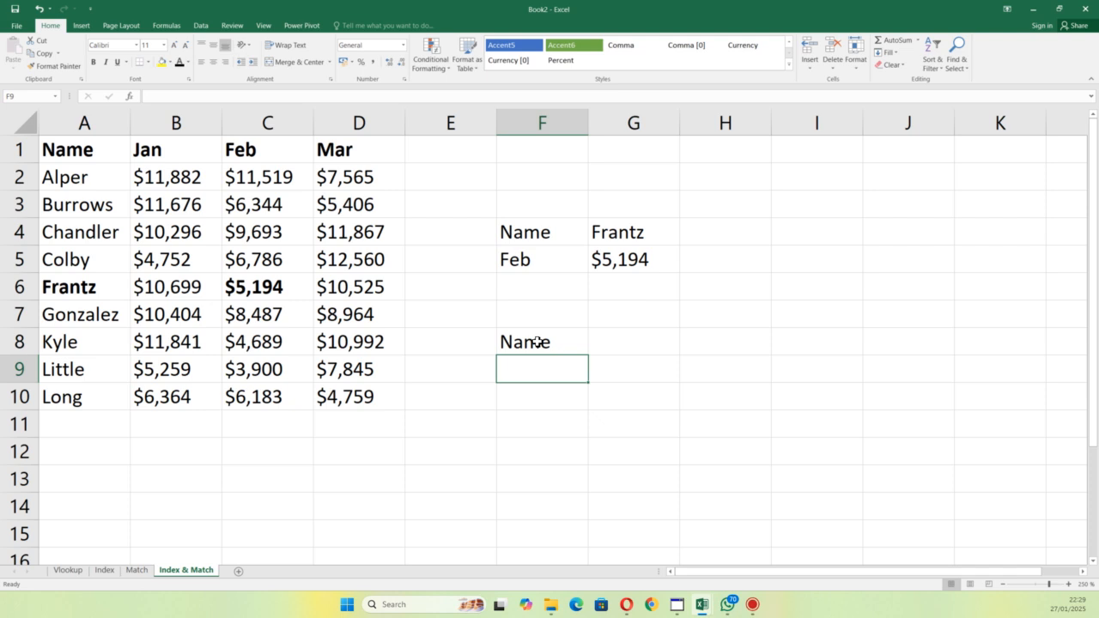
text(month)
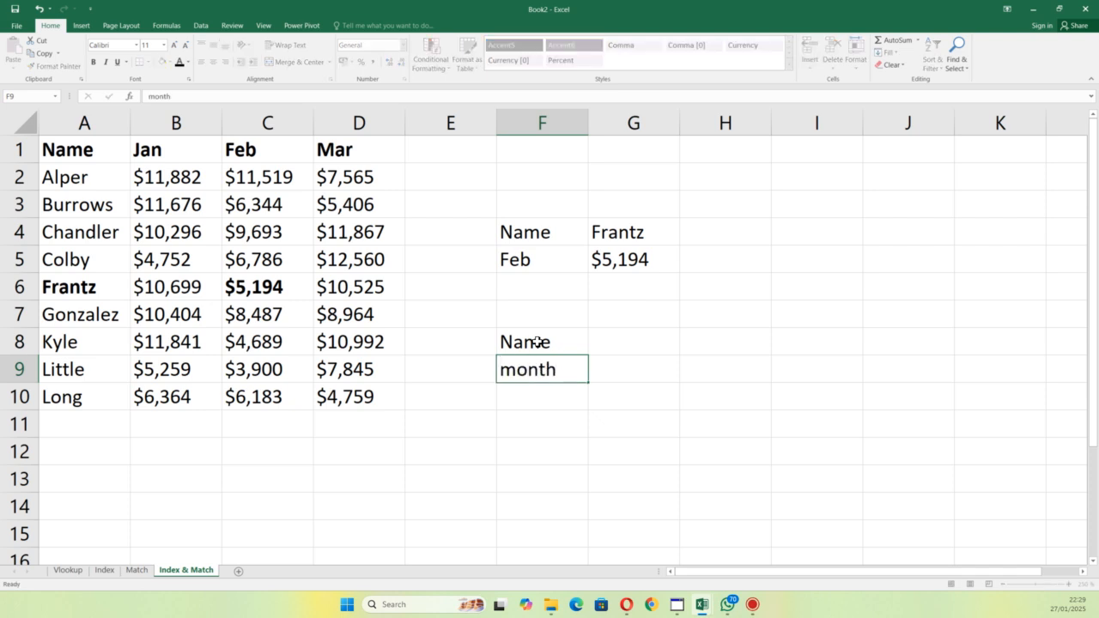
key(Return)
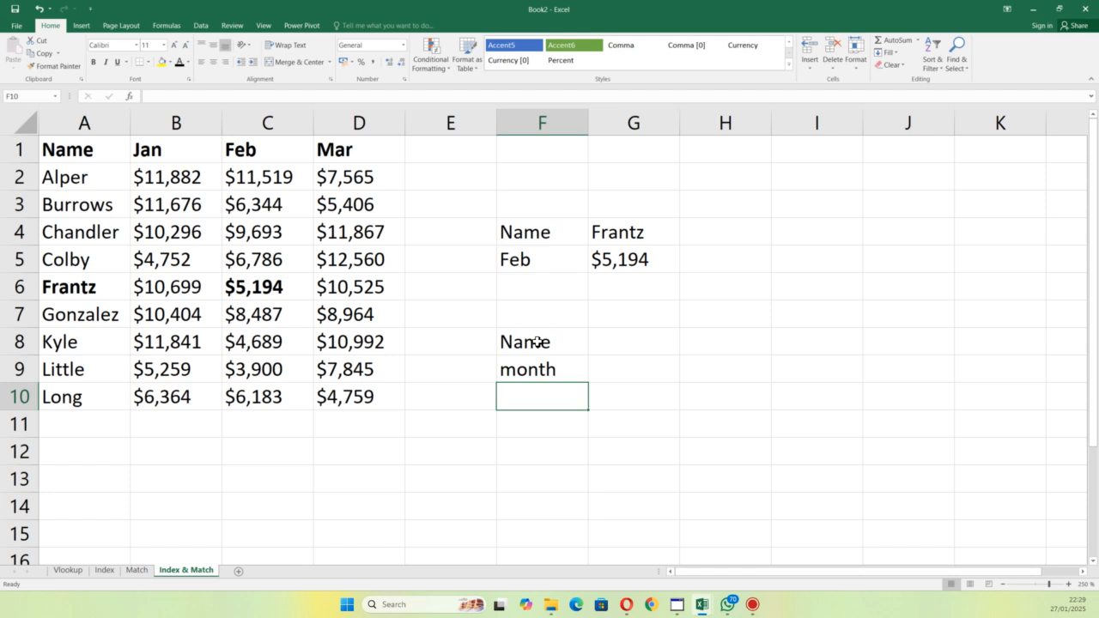
text(Salwes)
key(BackSpace)
key(BackSpace)
key(BackSpace)
text(es)
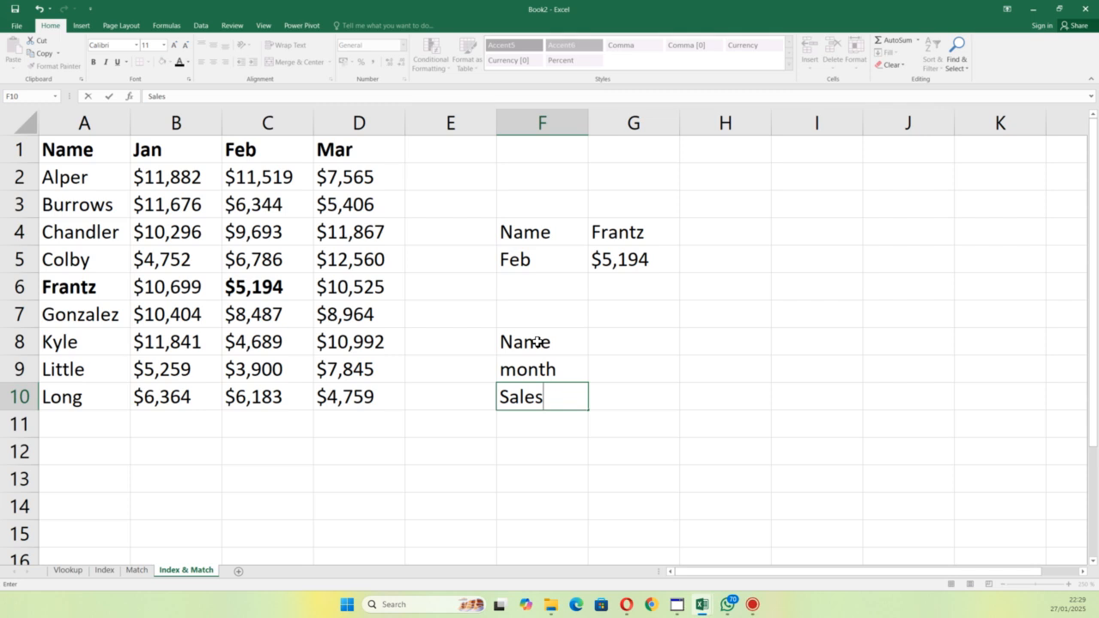
Step: Enter the person's name from A10 in G8 and the month Mar in G9 as lookup values
click(646, 349)
text(Lo)
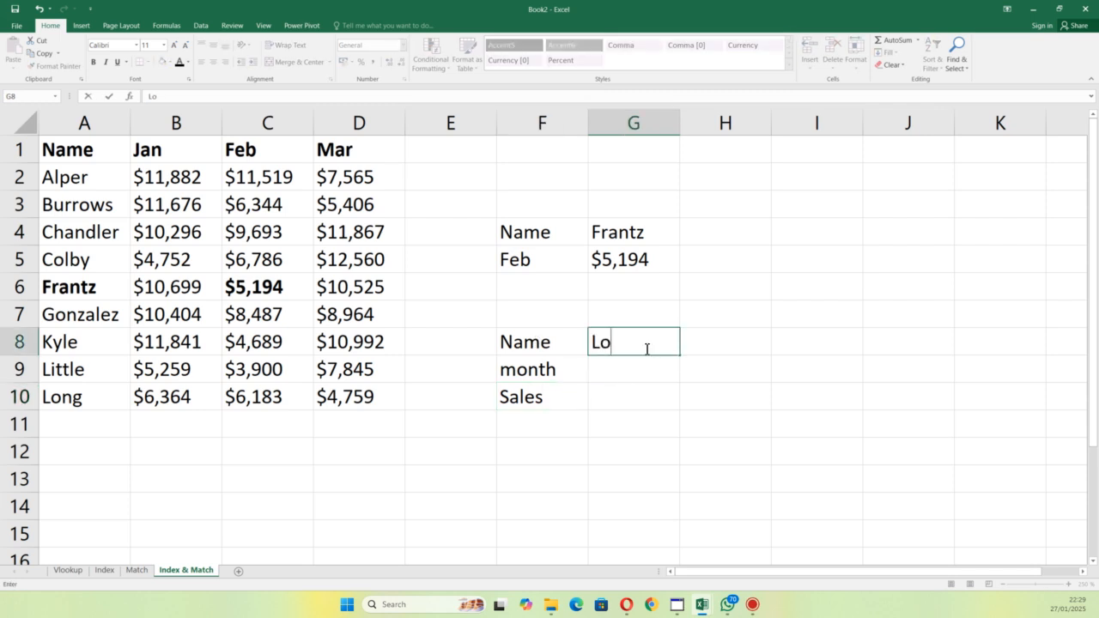
text(ng)
click(629, 379)
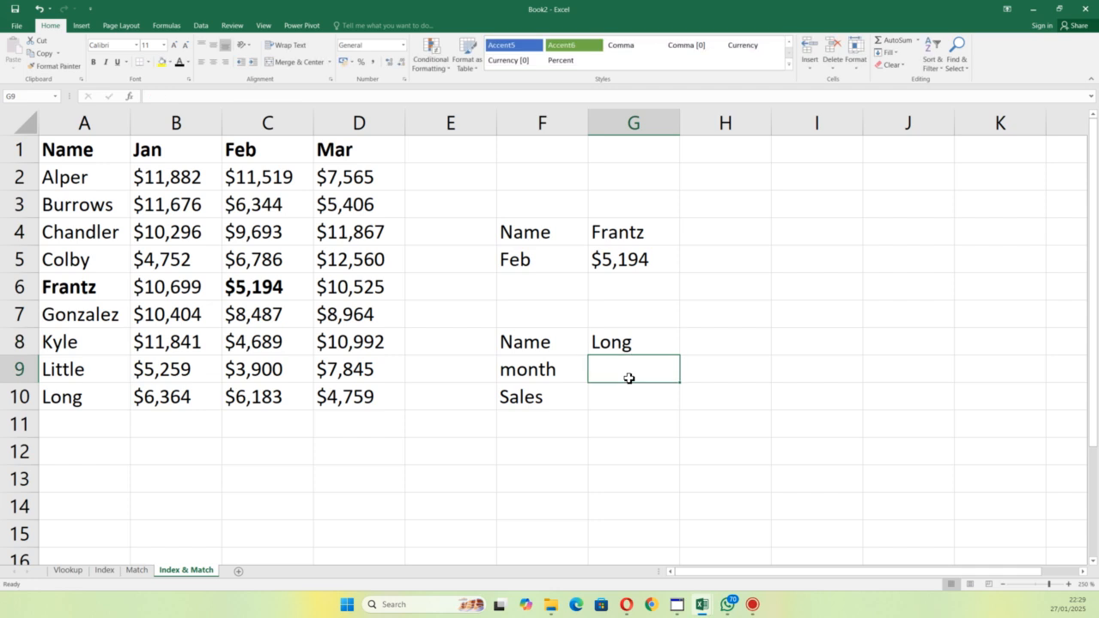
text(Mar)
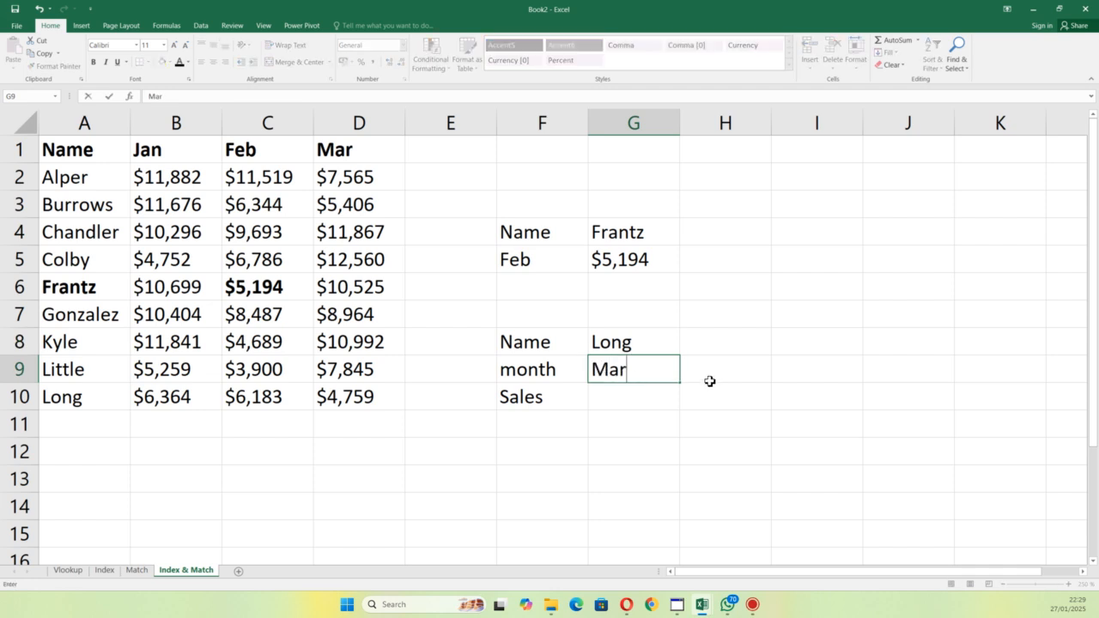
click(761, 385)
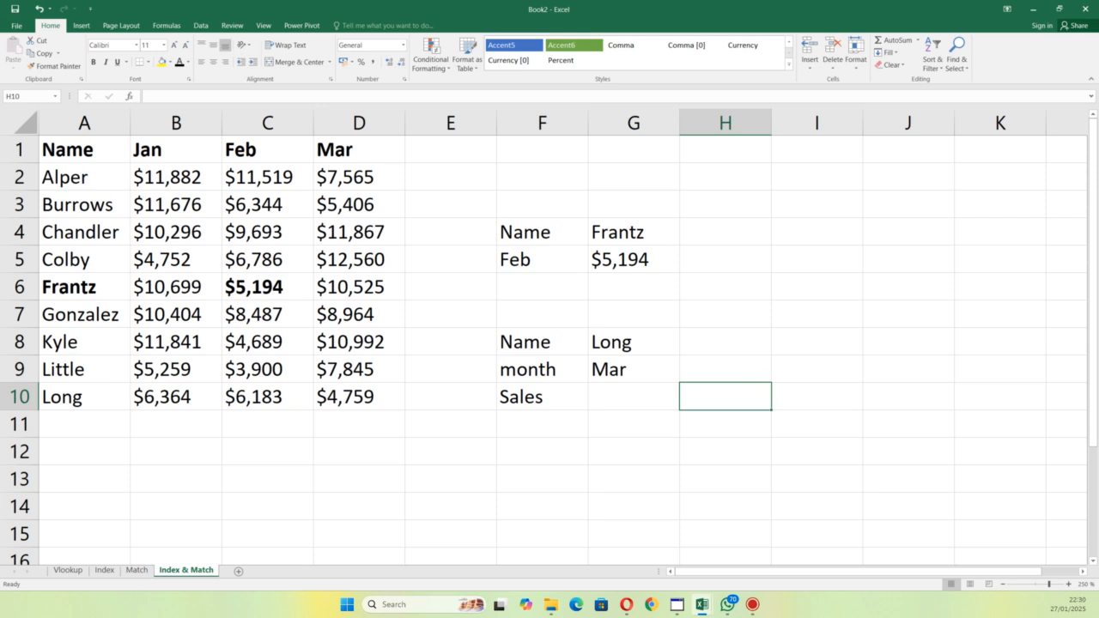
Step: Review the arguments of the February lookup formula in G5, including its fixed column number, without changing it
key(alt+Tab)
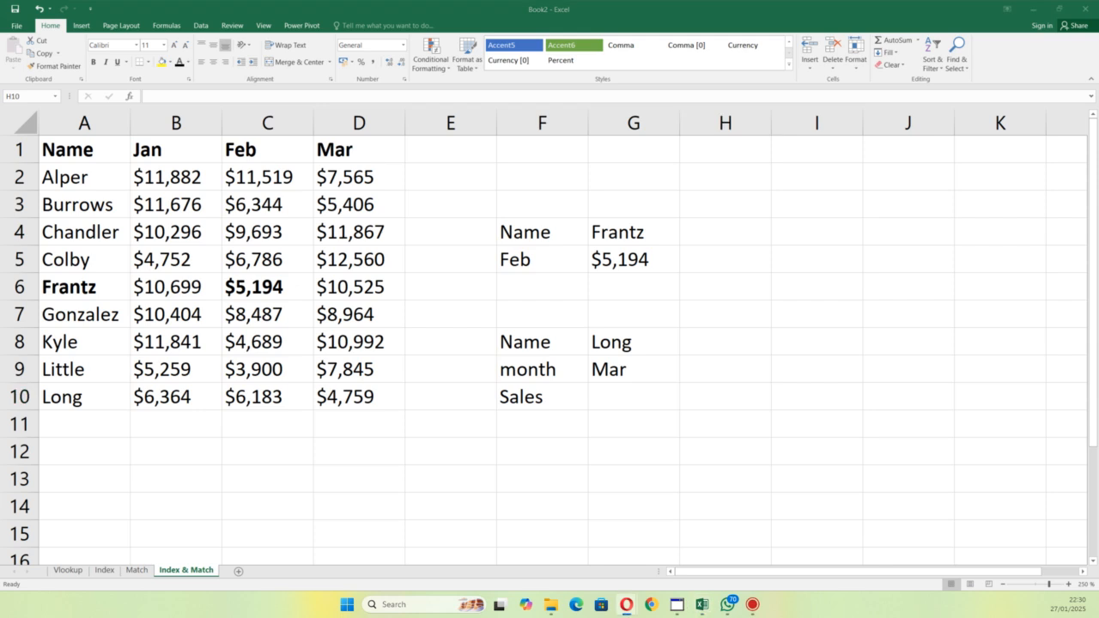
key(alt+Tab)
double_click(629, 262)
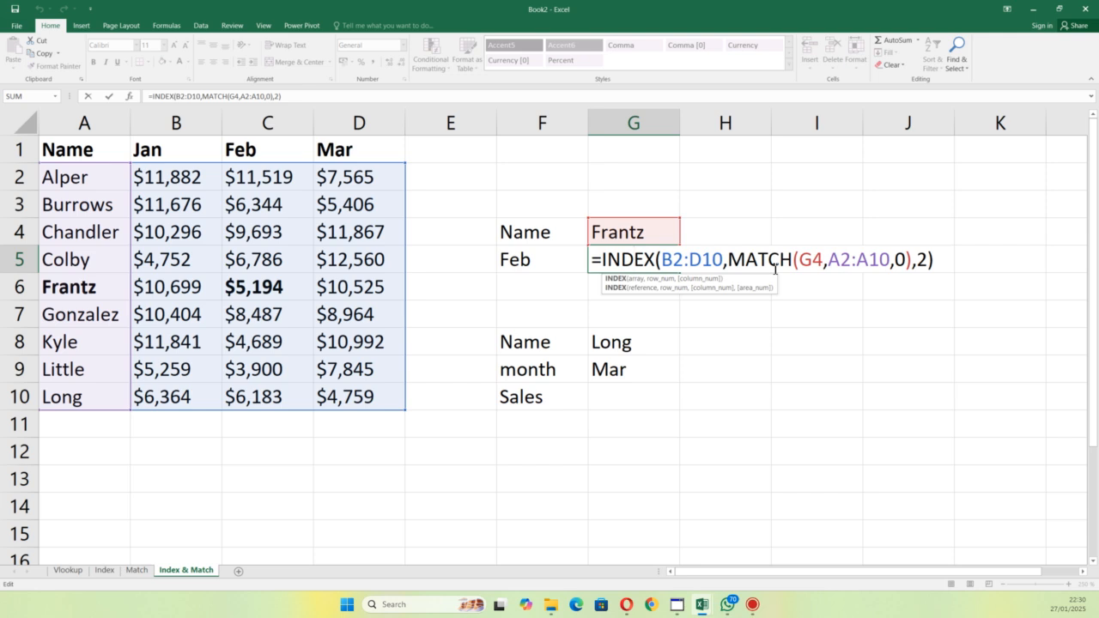
key(Return)
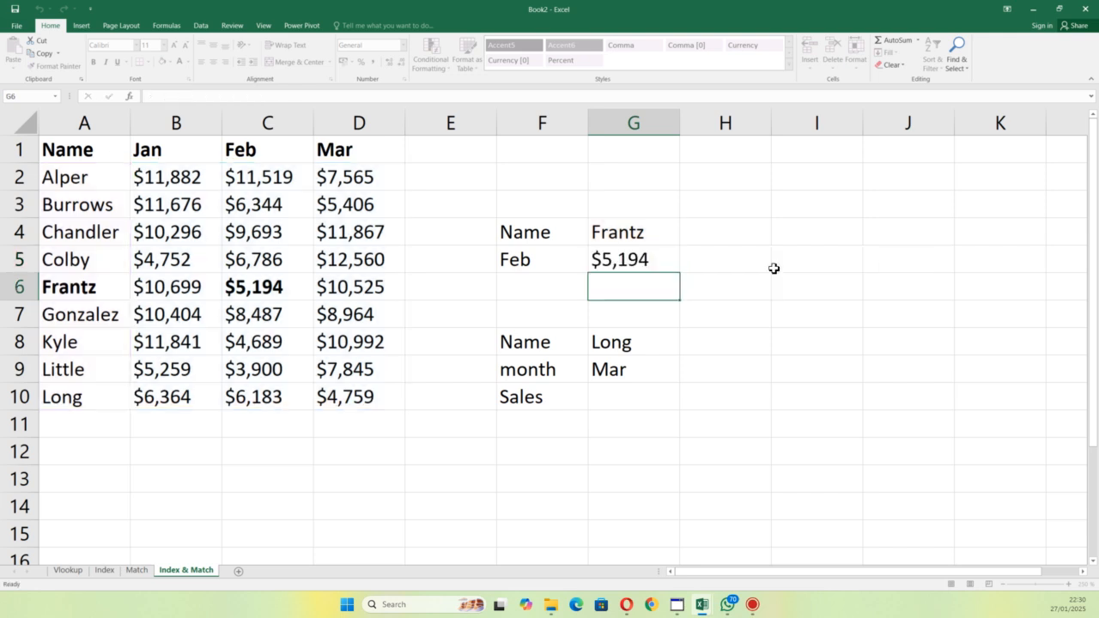
Step: Clear the February sales lookup formula from G5
double_click(629, 256)
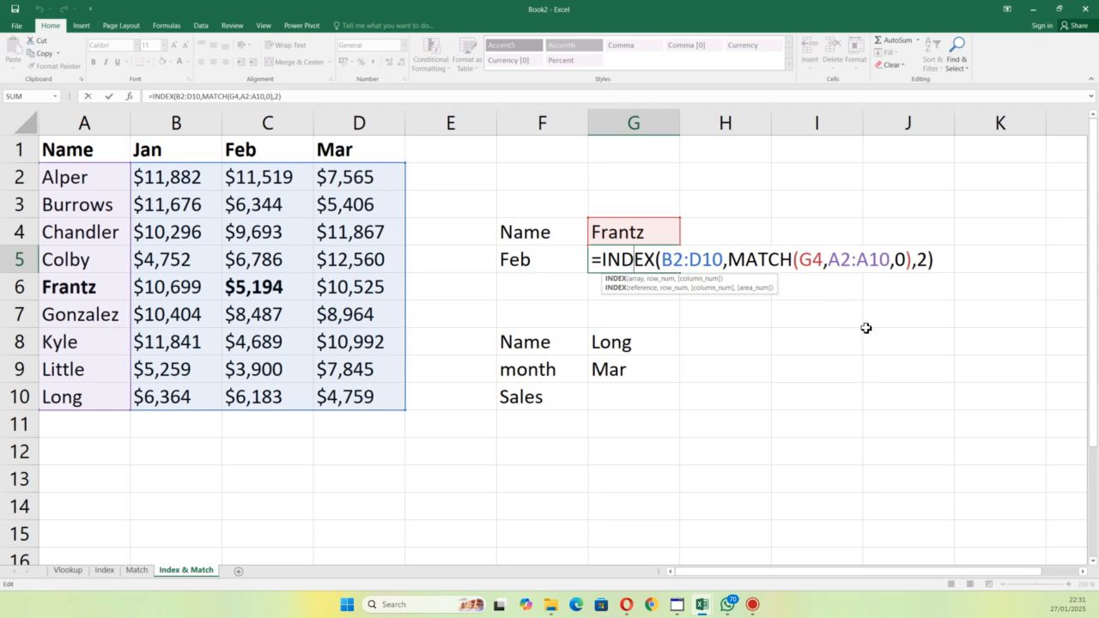
click(937, 264)
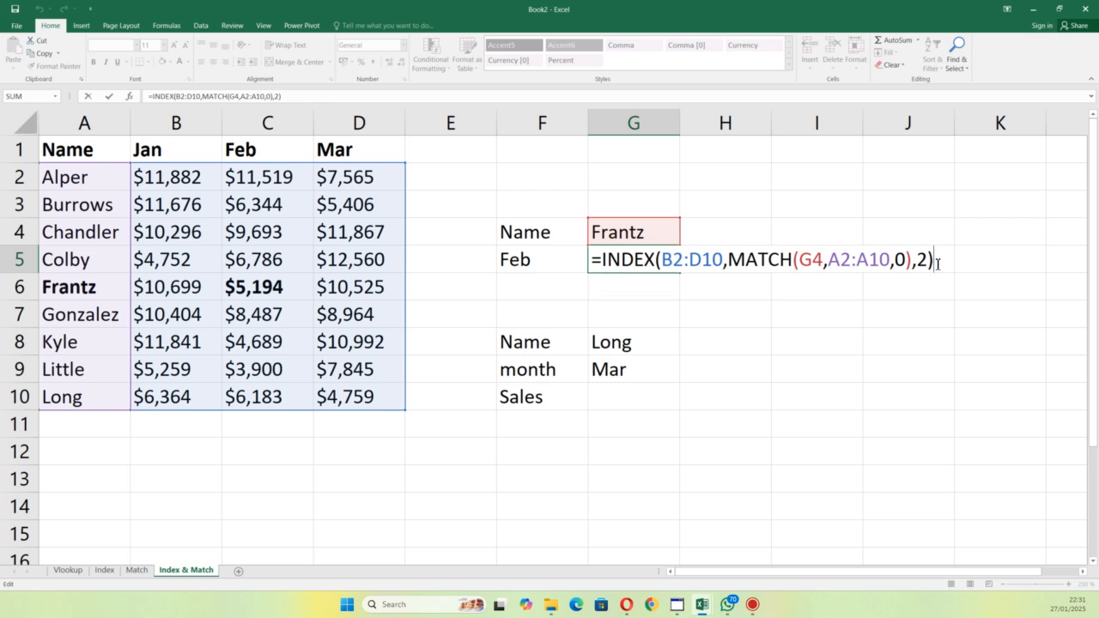
key(BackSpace)
key(BackSpace)
key(BackSpace)
key(BackSpace)
key(BackSpace)
key(BackSpace)
key(BackSpace)
key(BackSpace)
key(BackSpace)
key(BackSpace)
key(BackSpace)
key(BackSpace)
key(BackSpace)
key(BackSpace)
key(BackSpace)
key(BackSpace)
key(BackSpace)
key(BackSpace)
key(BackSpace)
key(BackSpace)
key(BackSpace)
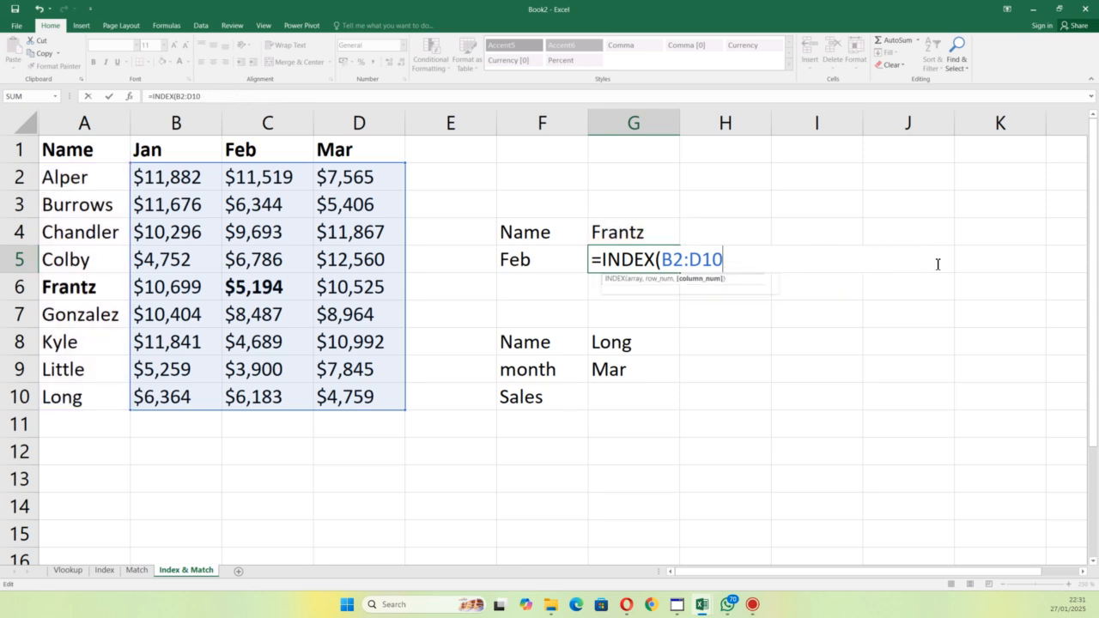
key(BackSpace)
key(BackSpace)
key(BackSpace)
key(BackSpace)
key(BackSpace)
key(BackSpace)
key(BackSpace)
key(BackSpace)
key(BackSpace)
key(BackSpace)
key(BackSpace)
key(BackSpace)
key(BackSpace)
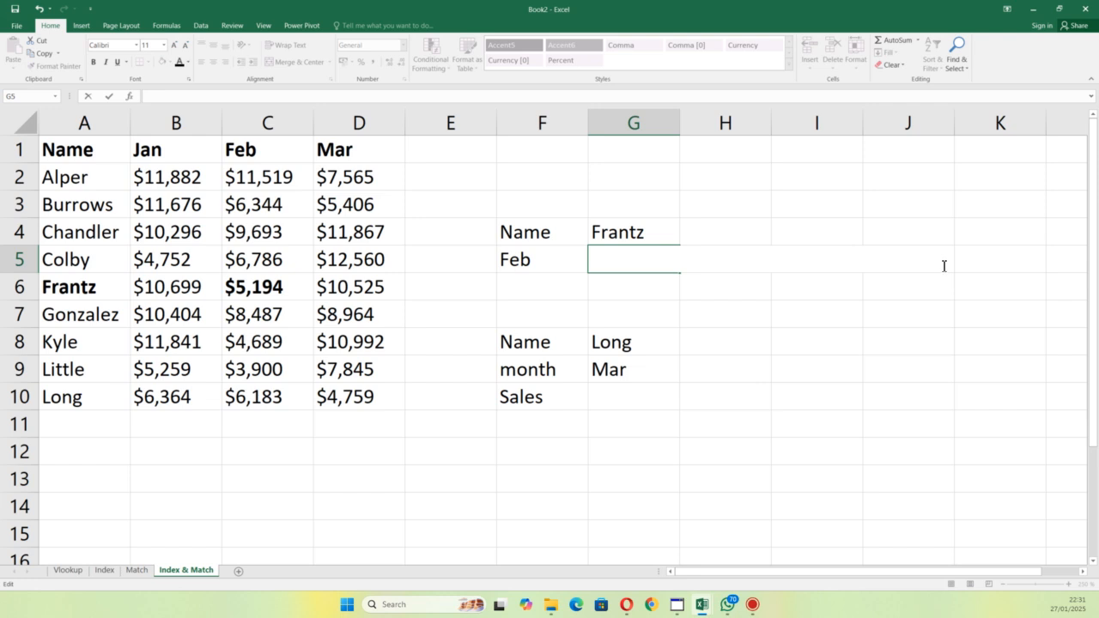
click(753, 381)
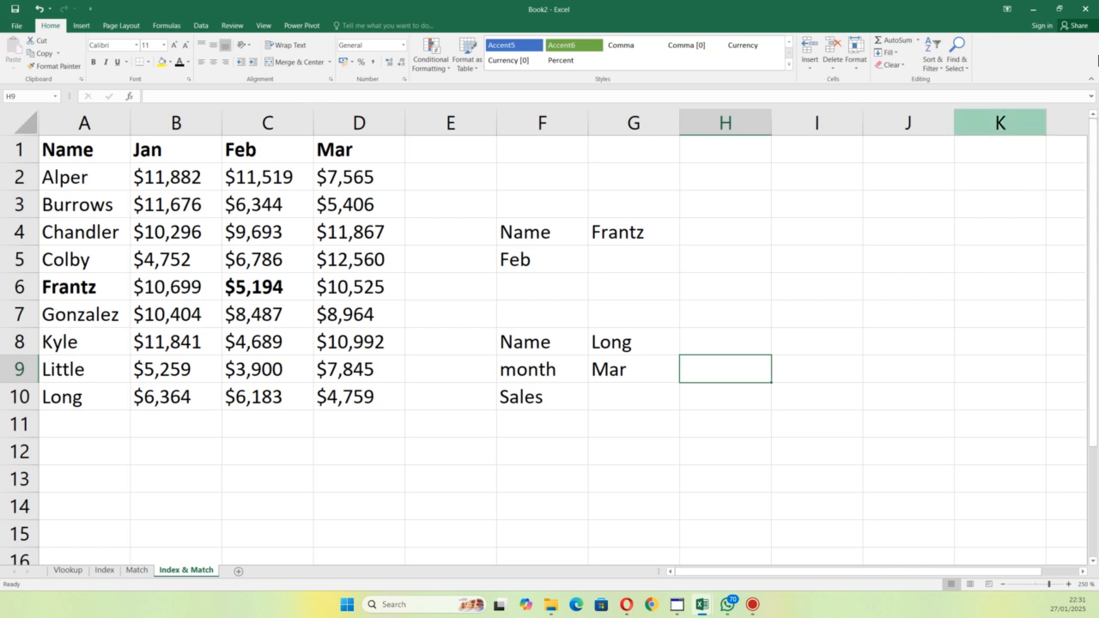
Step: Start an INDEX formula in G5 with the sales figures B2:D10 as its array
click(594, 261)
text(=inde)
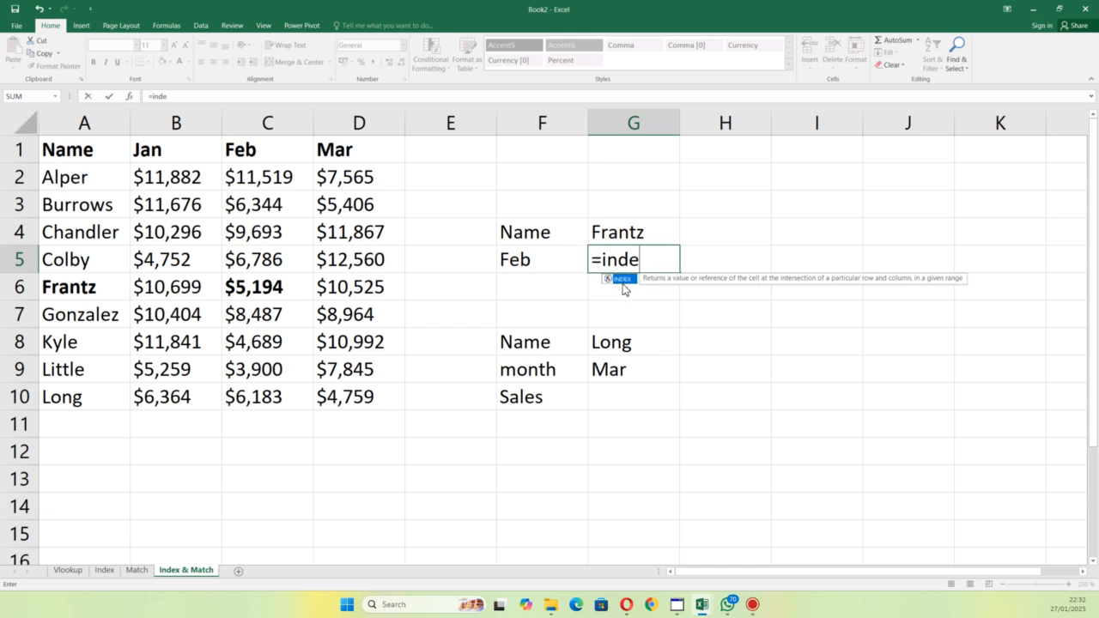
double_click(624, 280)
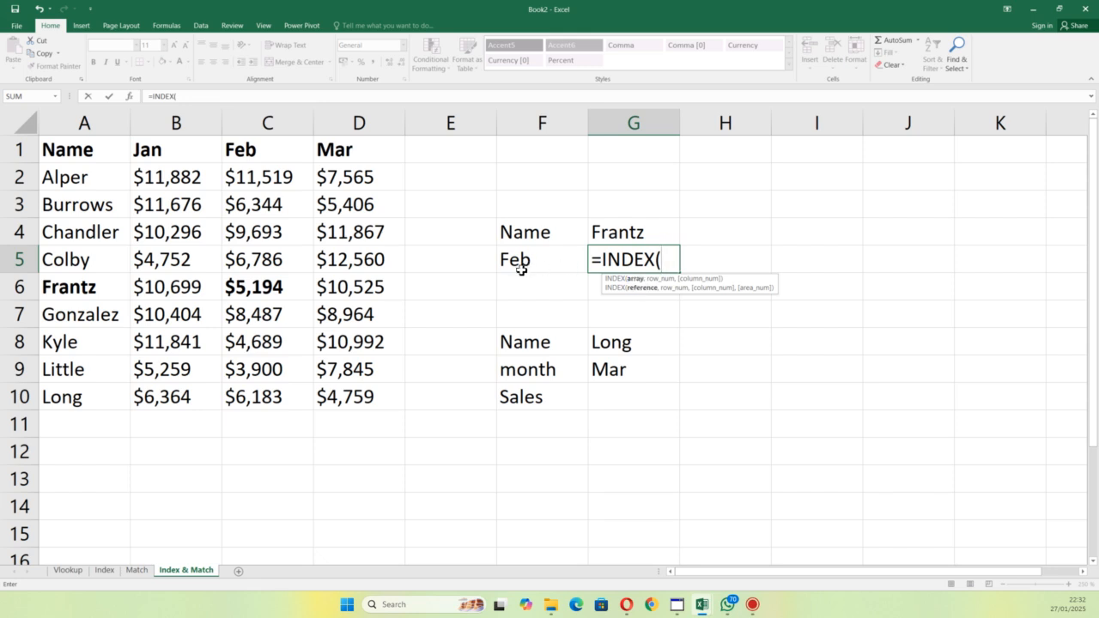
drag(157, 178, 365, 393)
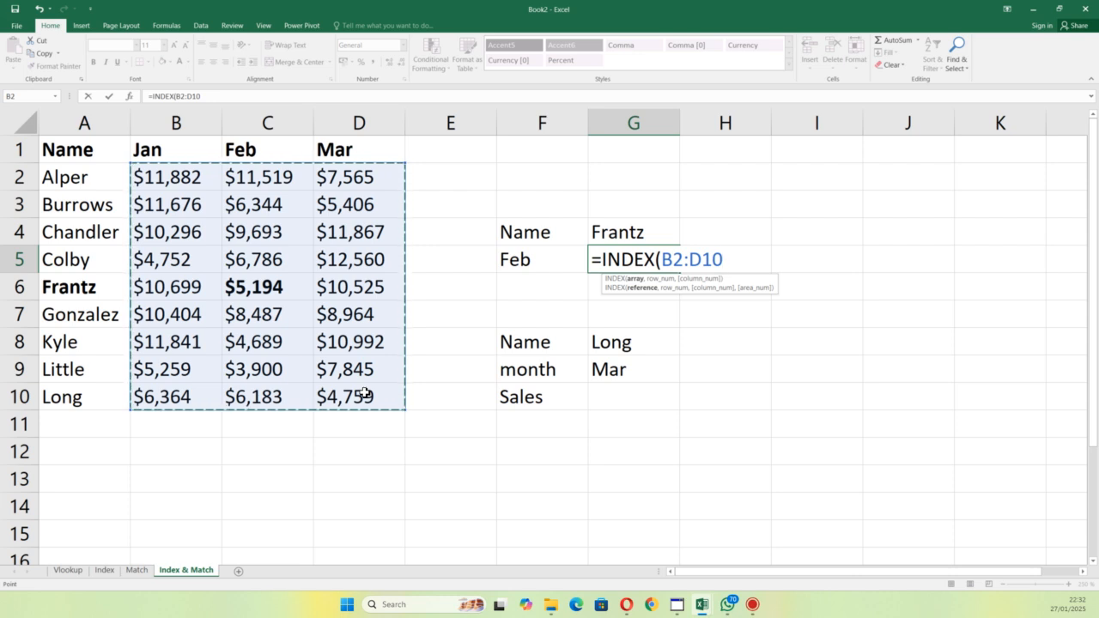
text(,)
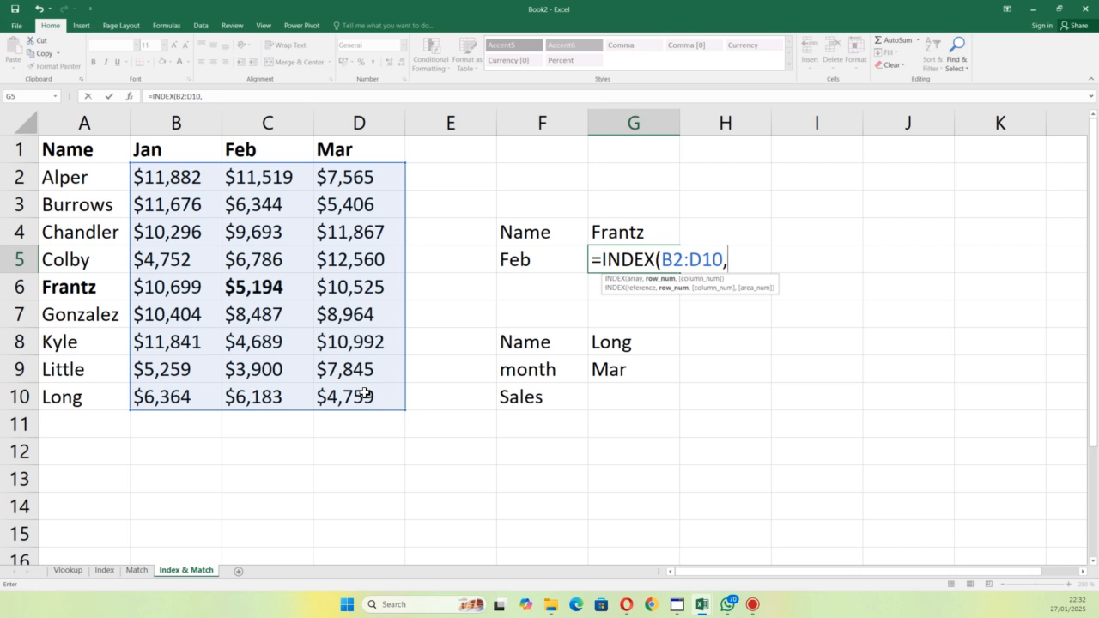
text(matc)
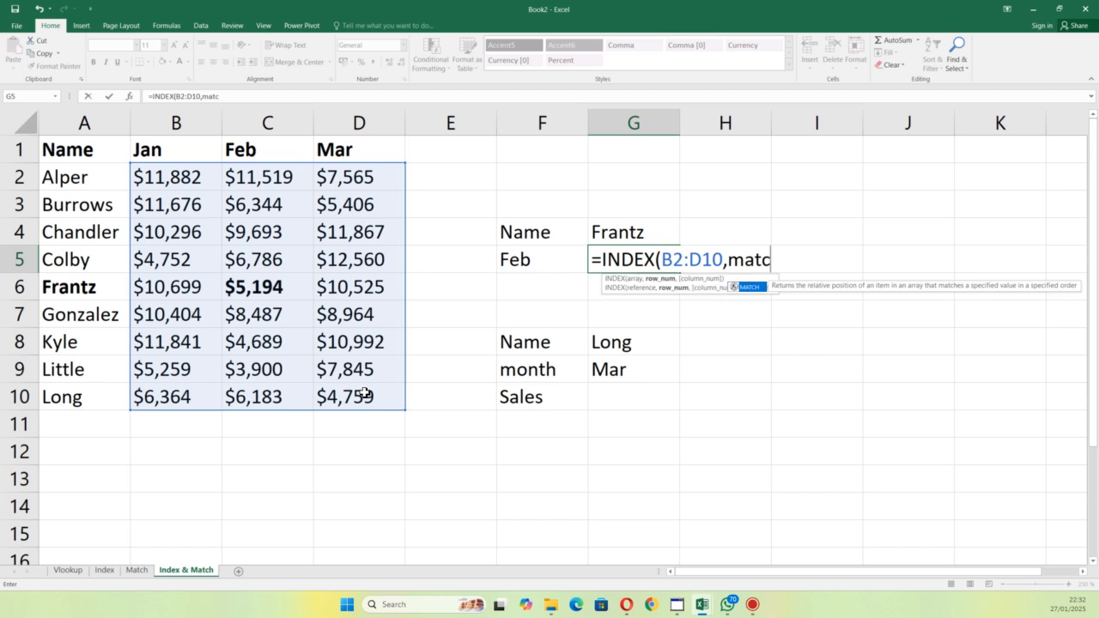
Step: Nest MATCH as the row number, looking up G4 in A2:A10 with match type 0 for an exact match
double_click(763, 288)
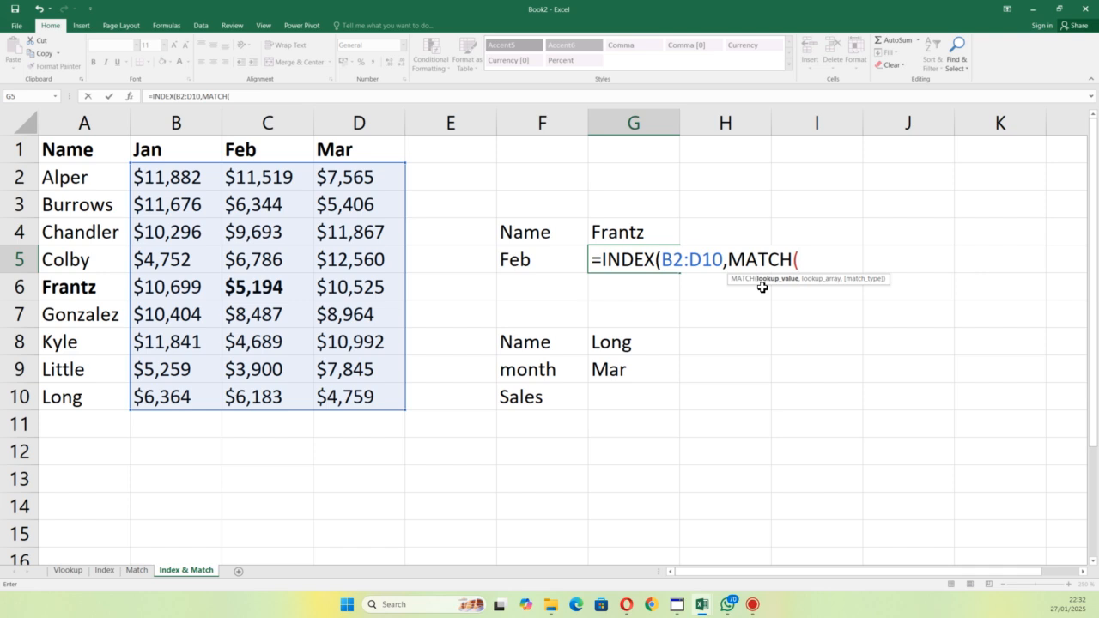
click(665, 243)
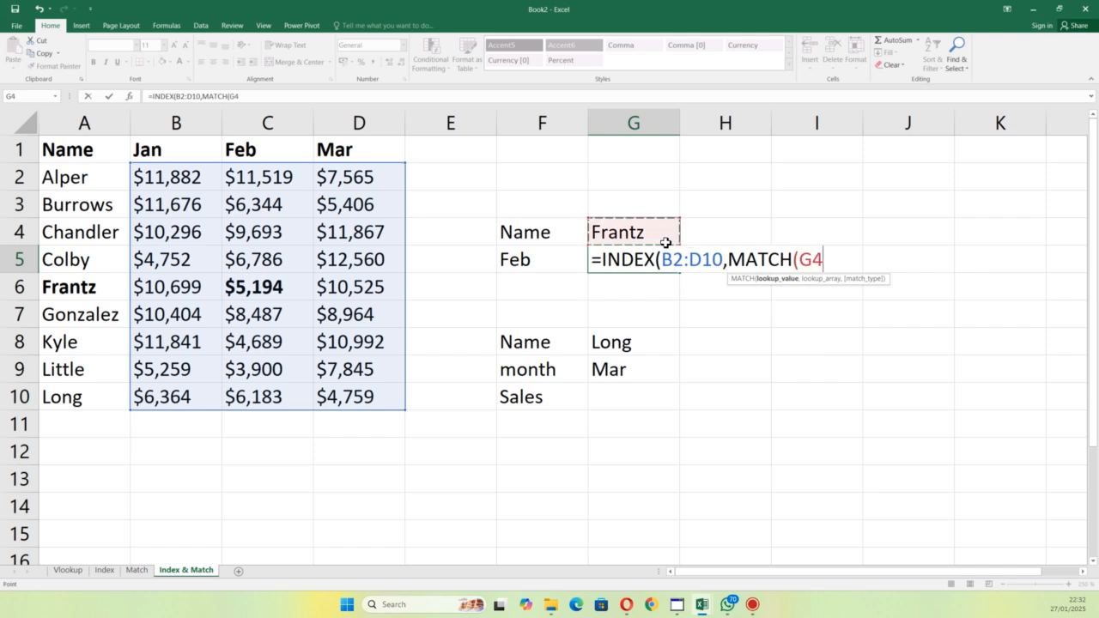
text(,)
drag(77, 178, 80, 398)
text(,)
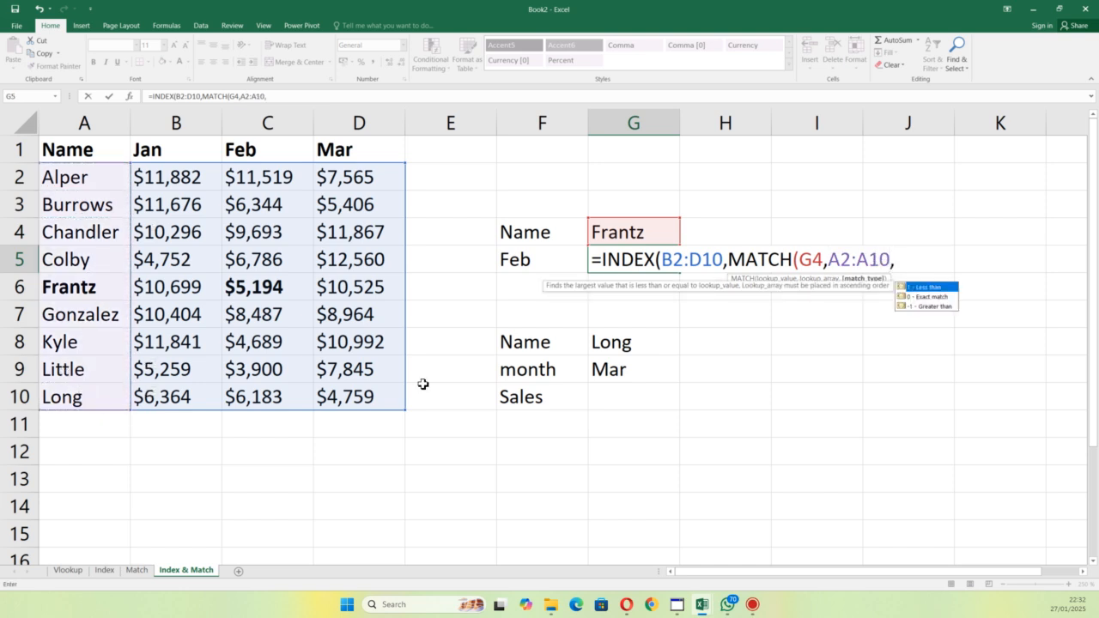
click(921, 297)
double_click(920, 297)
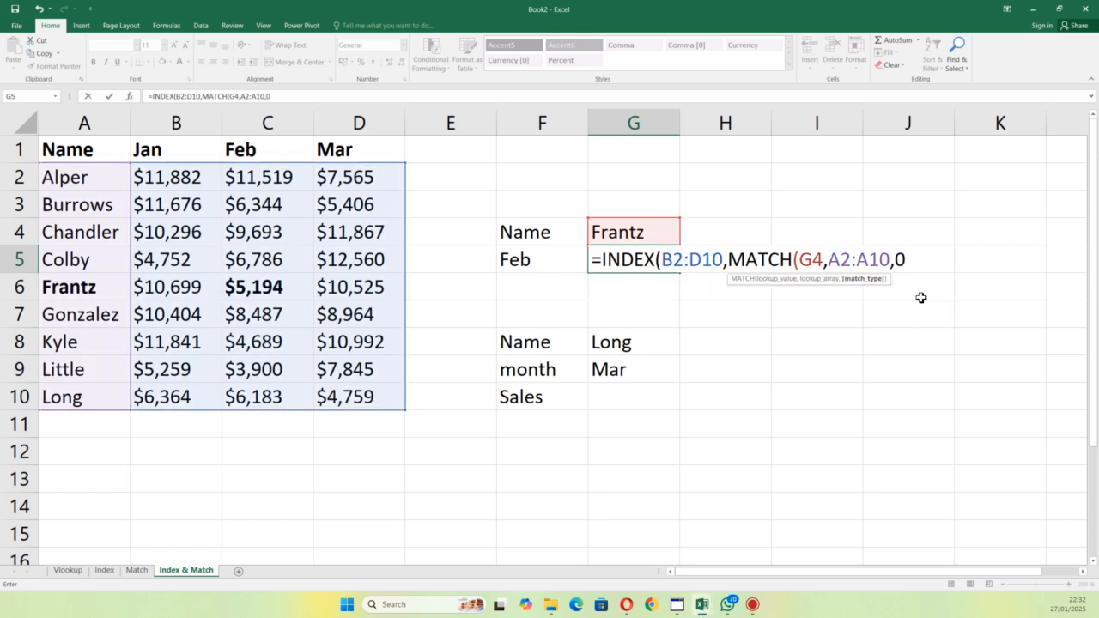
text(),)
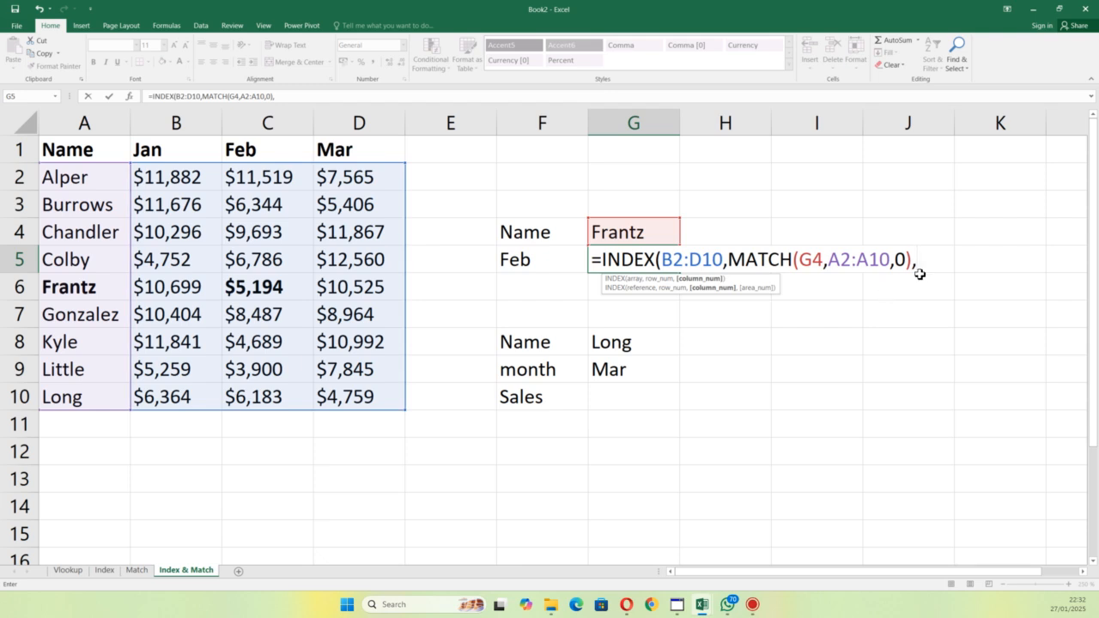
Step: Complete the G5 formula with column number 2 and enter it
text(2))
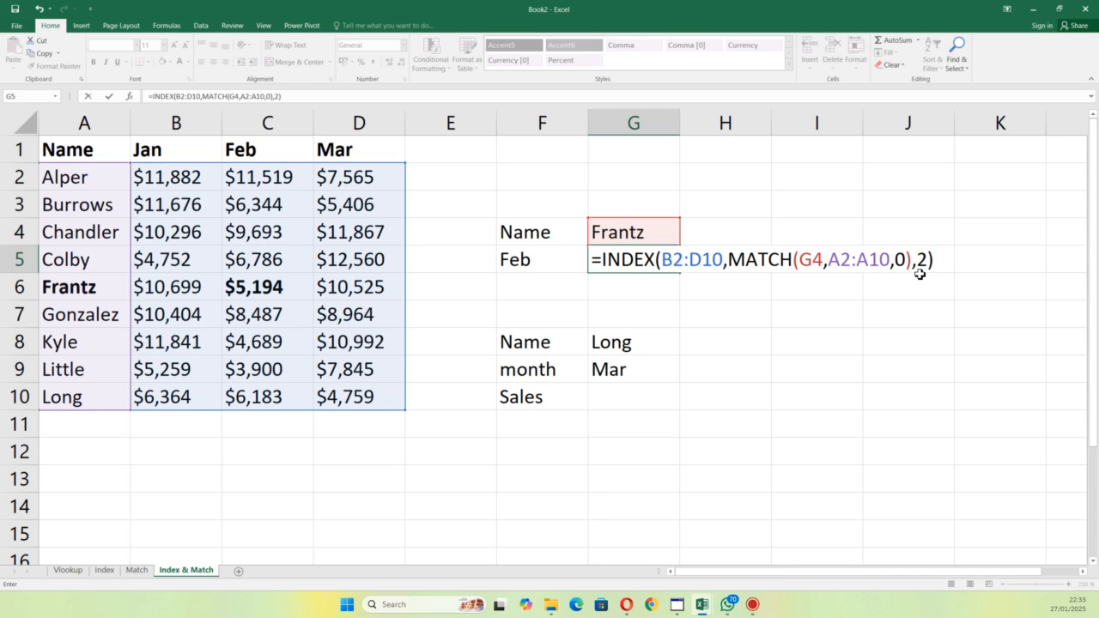
key(Return)
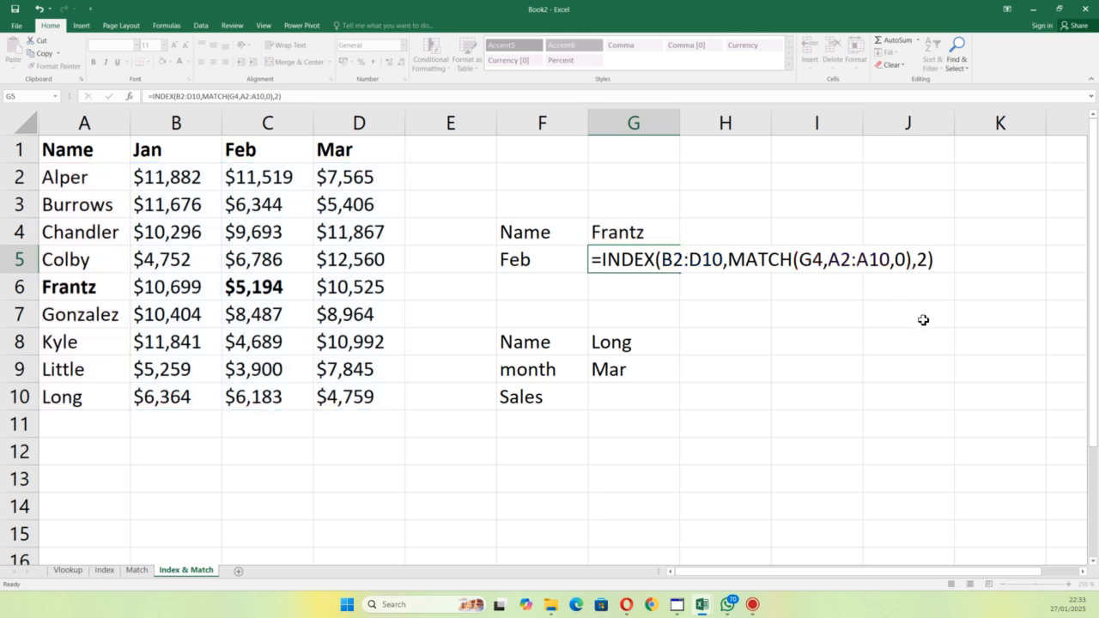
Step: Change the lookup month in G9 to feb
click(618, 400)
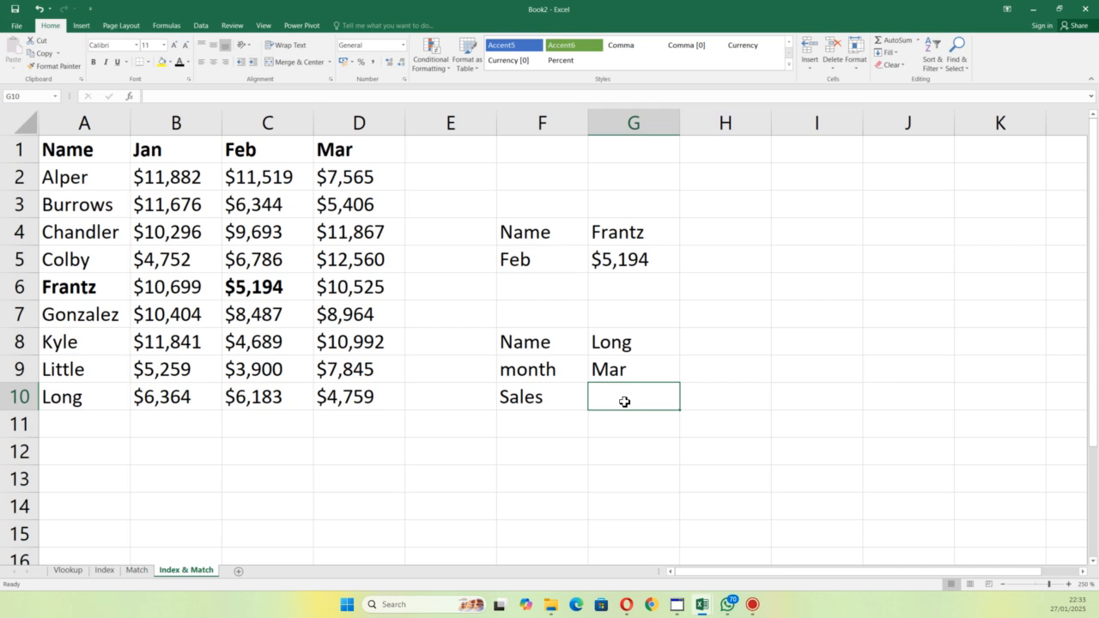
double_click(657, 364)
key(BackSpace)
key(BackSpace)
key(BackSpace)
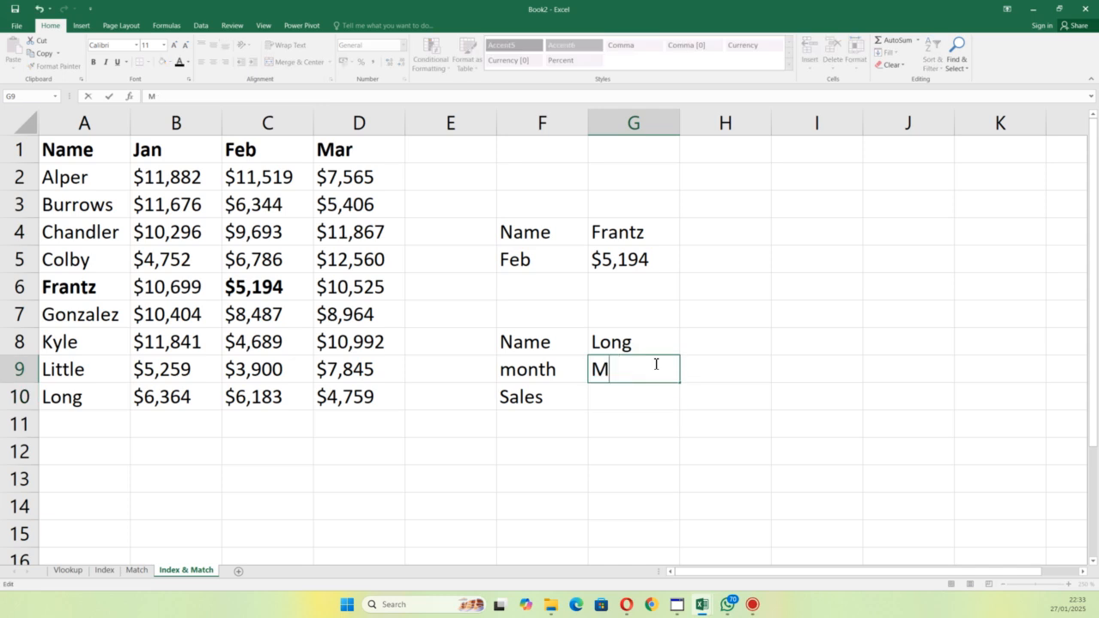
text(feb)
key(Return)
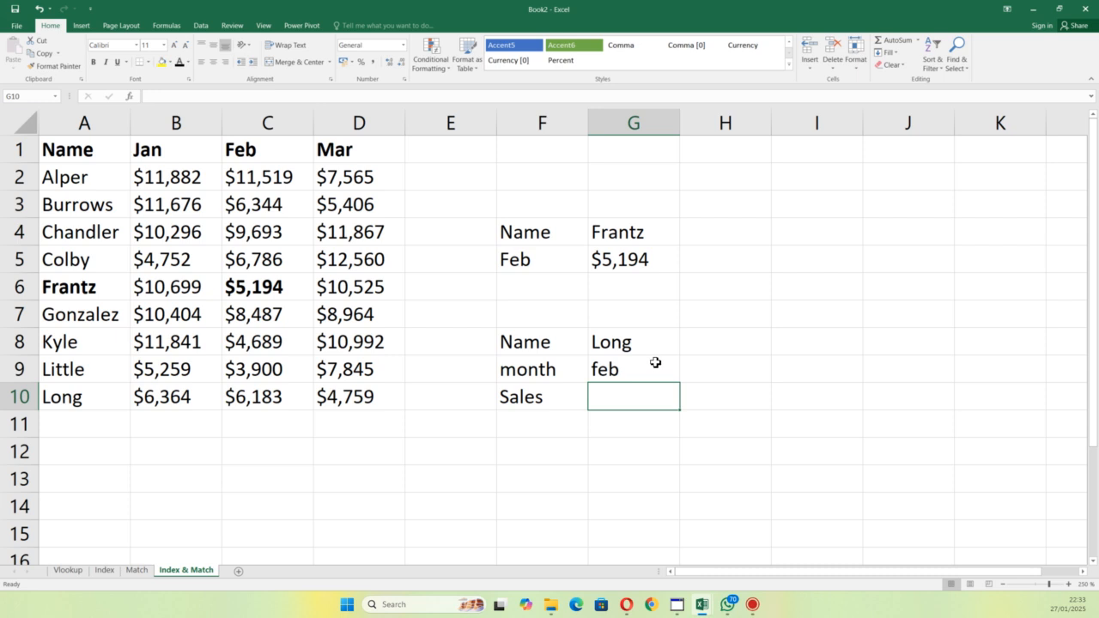
Step: Try the person's name from A8 as the lookup name in G8, and clear the cell
double_click(667, 347)
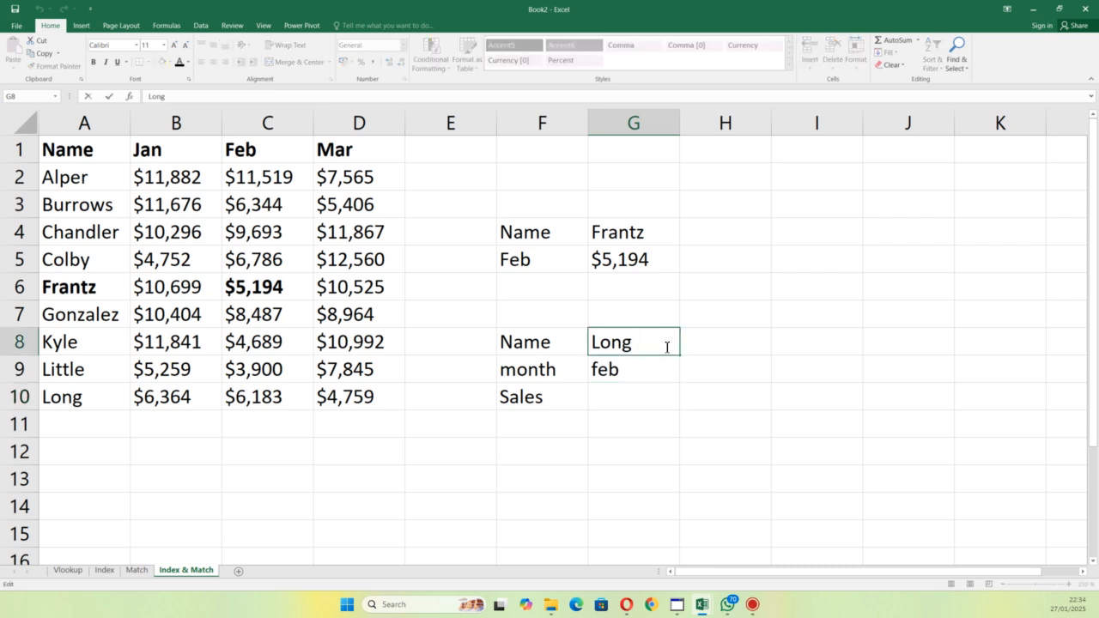
key(BackSpace)
key(BackSpace)
key(BackSpace)
key(BackSpace)
text(h)
key(BackSpace)
text(kyle)
key(BackSpace)
key(BackSpace)
key(BackSpace)
key(BackSpace)
Step: Set the lookup month in G9 to mar
double_click(654, 367)
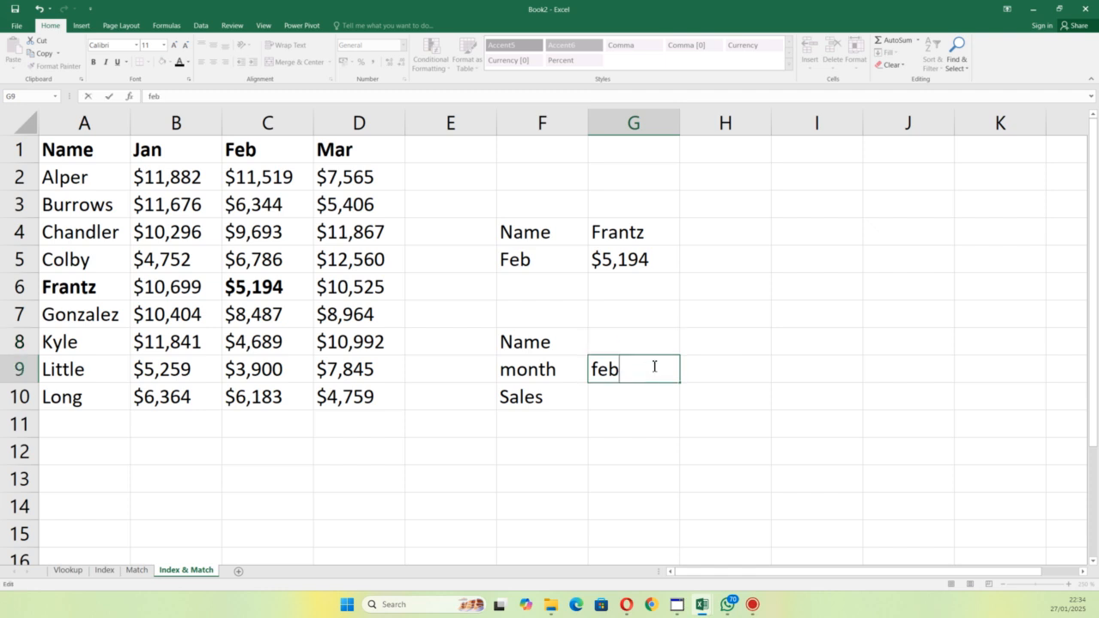
key(BackSpace)
key(BackSpace)
key(BackSpace)
text(mar)
Step: Enter the person's name from A10 as the lookup name in G8
click(633, 345)
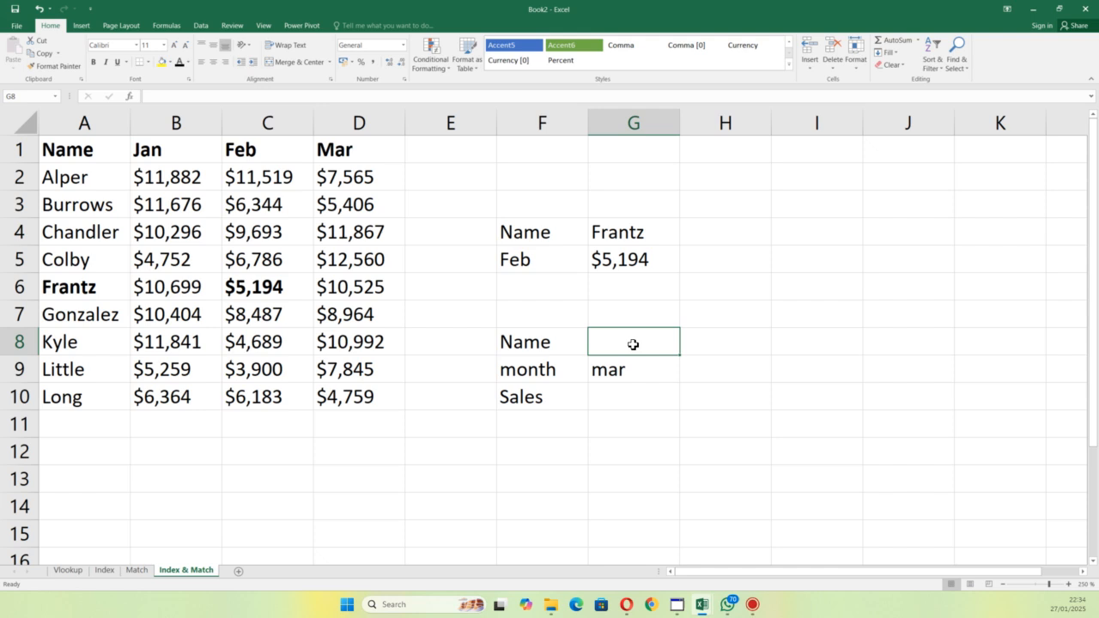
text(Long)
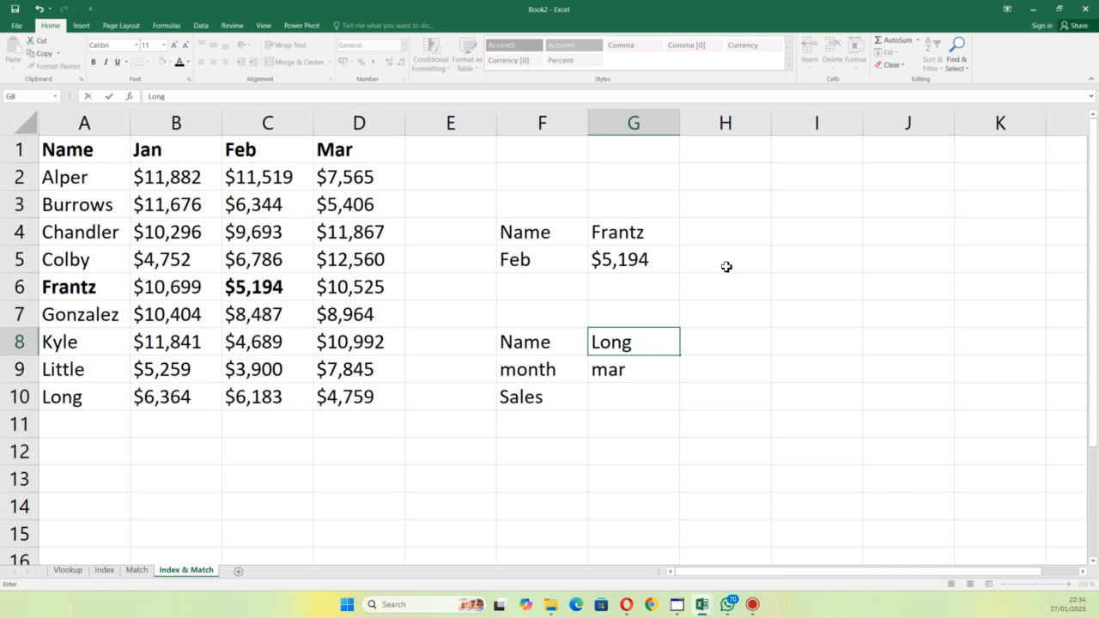
Step: Start an INDEX formula in G10 beside Sales, using B2:D10 as its array
click(620, 394)
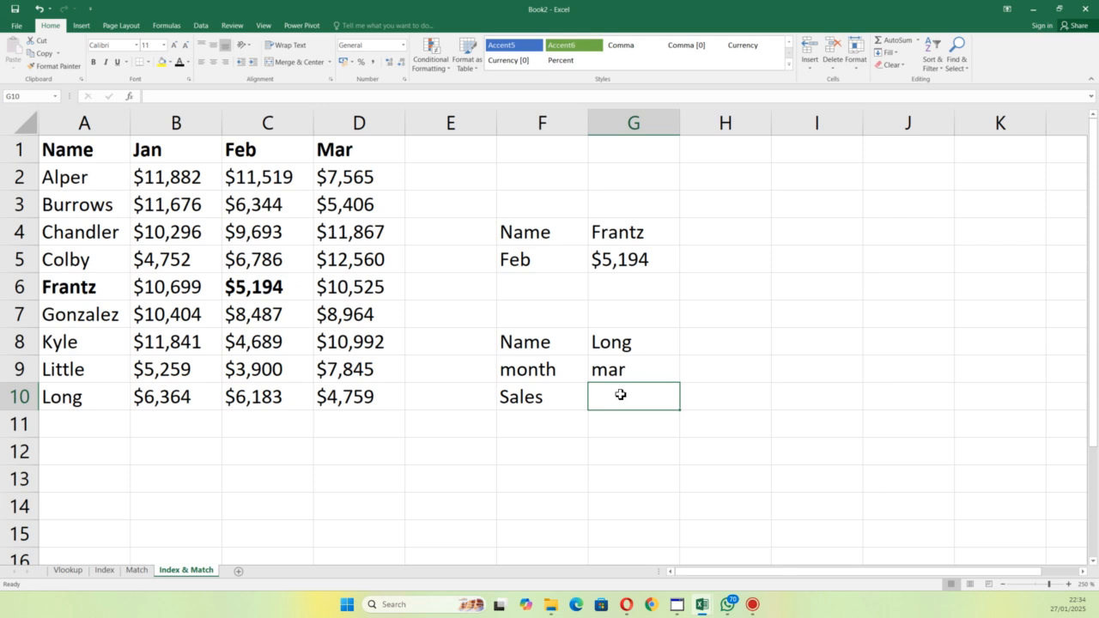
text(=)
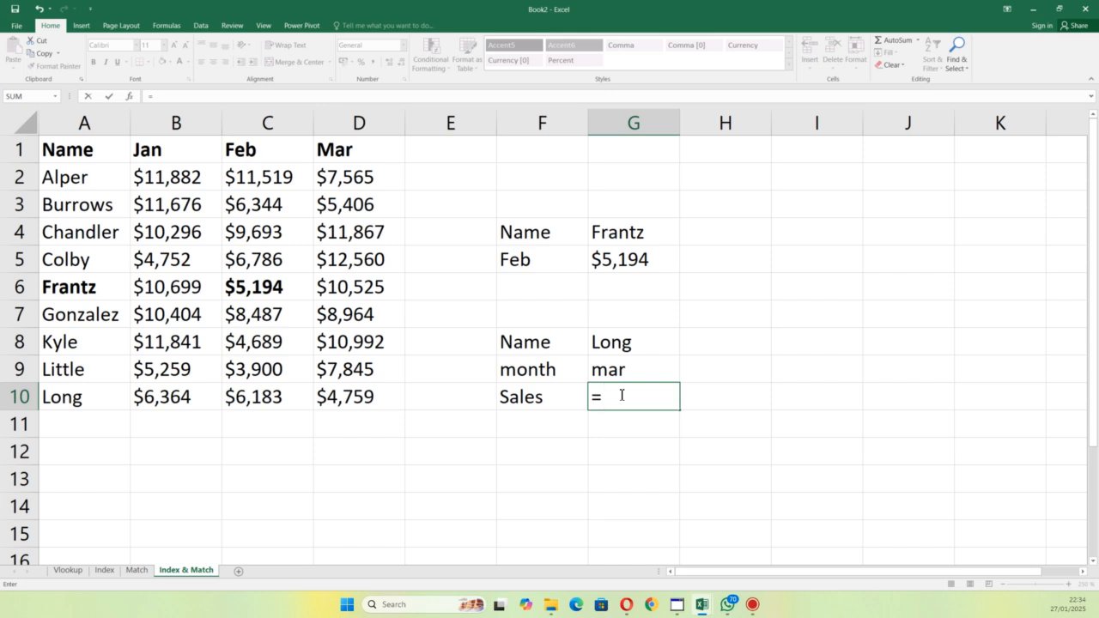
text(v)
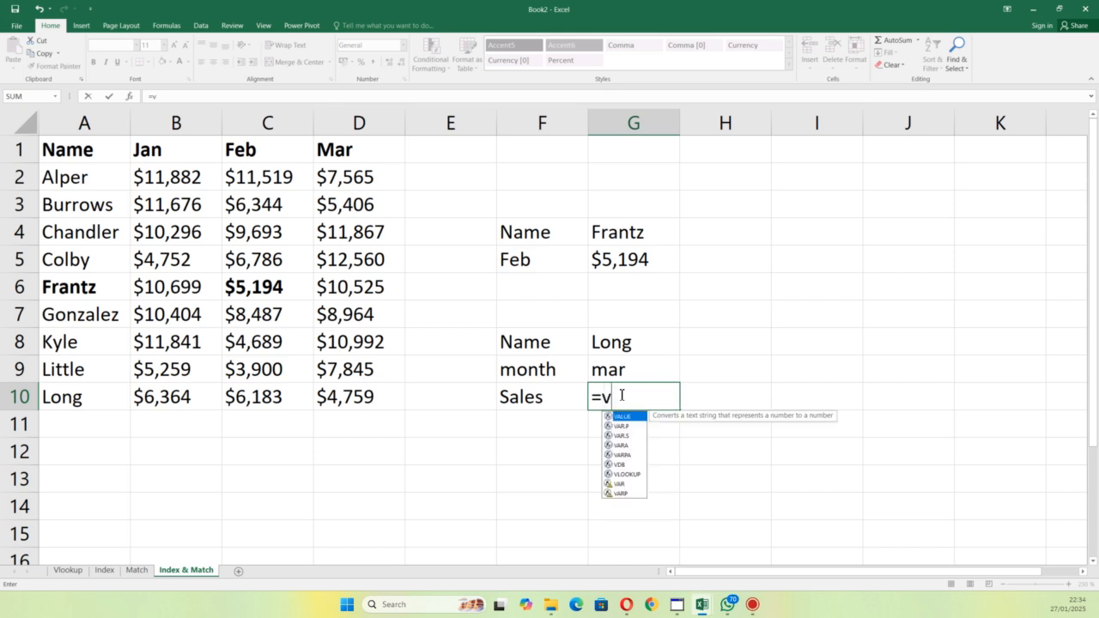
key(BackSpace)
text(ind)
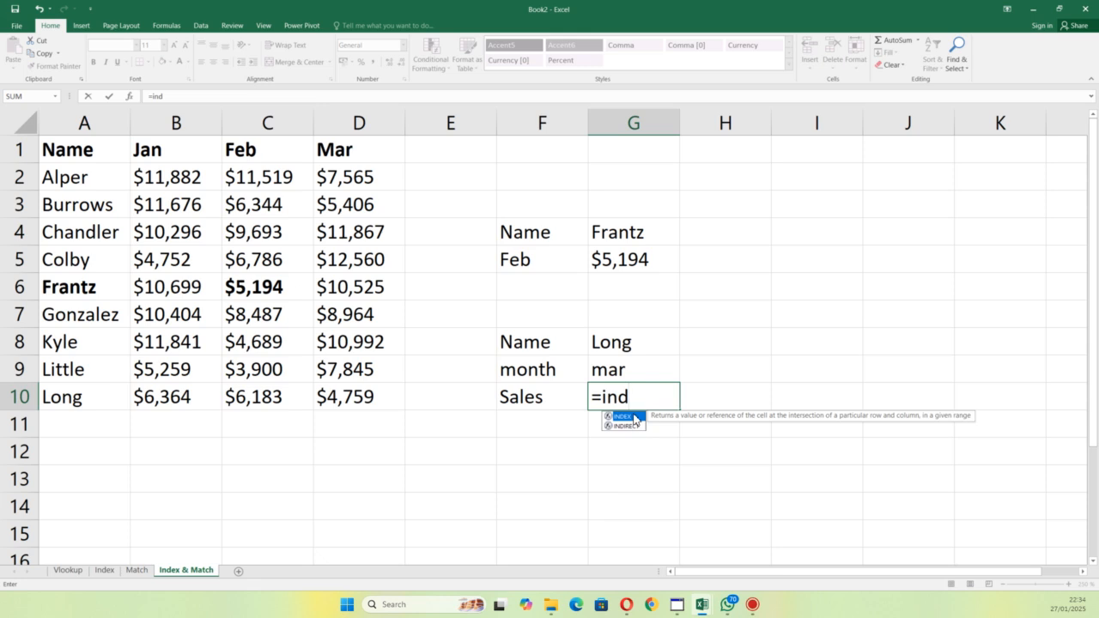
double_click(634, 417)
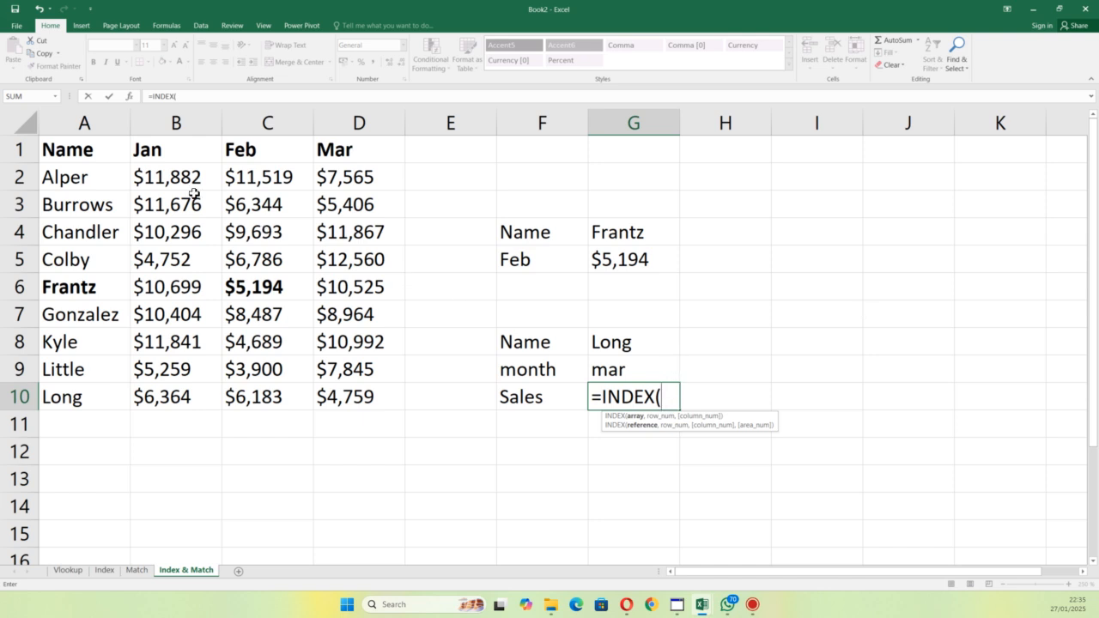
drag(155, 175, 366, 388)
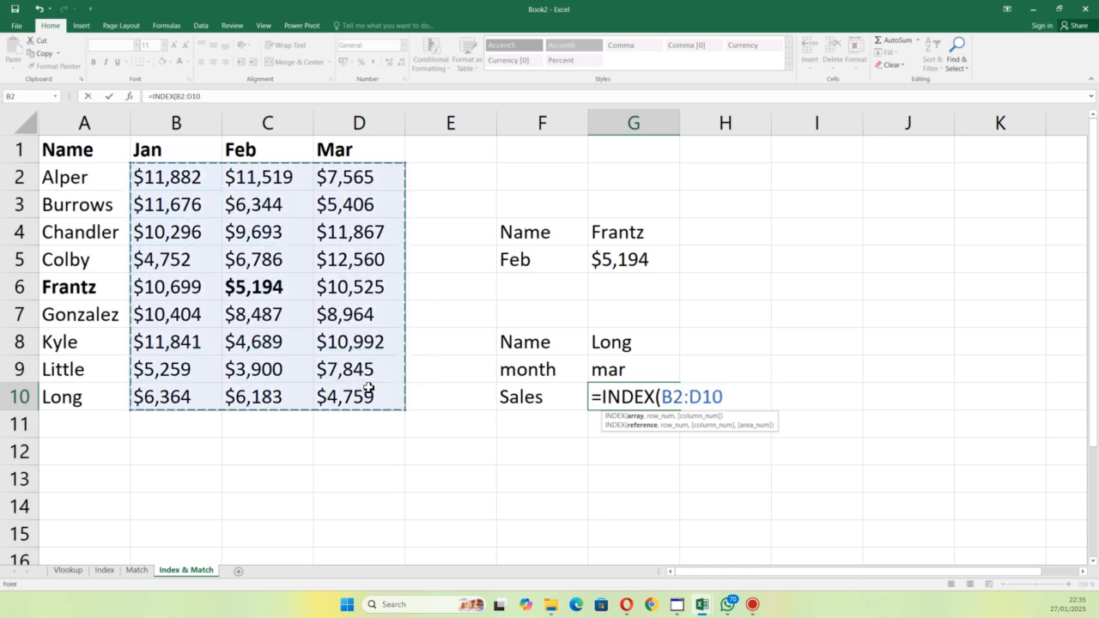
text(,)
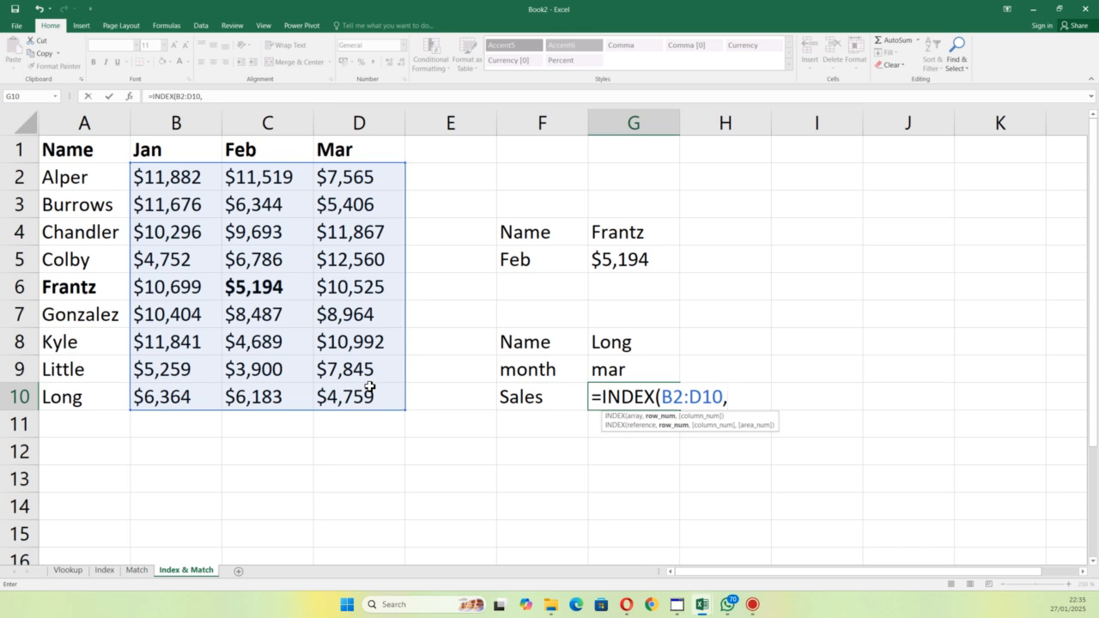
Step: Add MATCH(G8,A2:A10,0) as the row number of the INDEX formula in G10, using an exact match
text(matc)
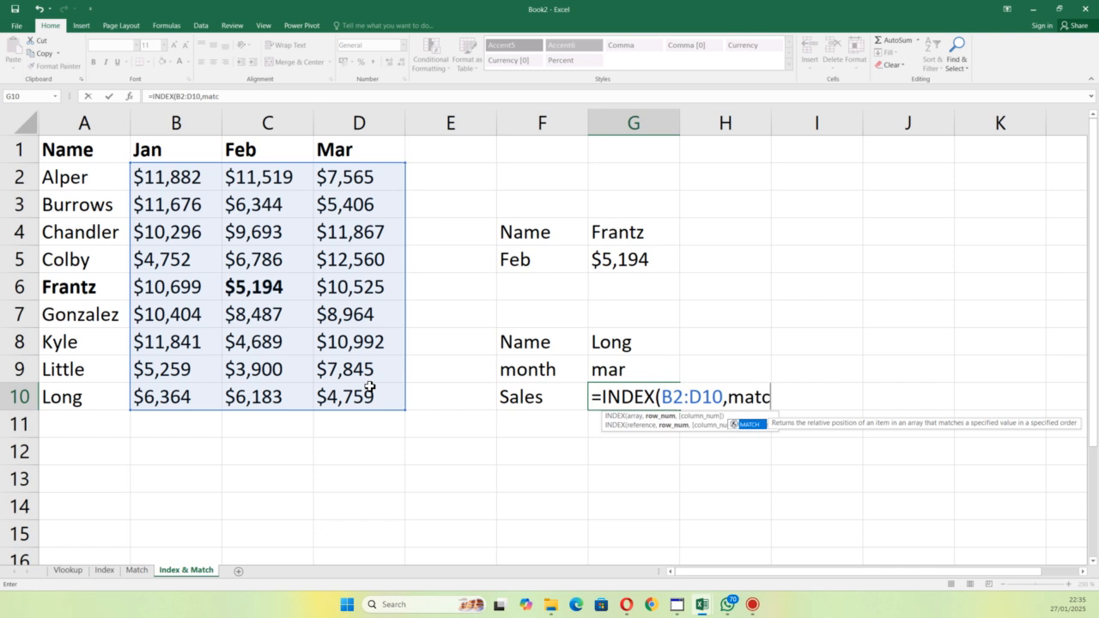
double_click(749, 425)
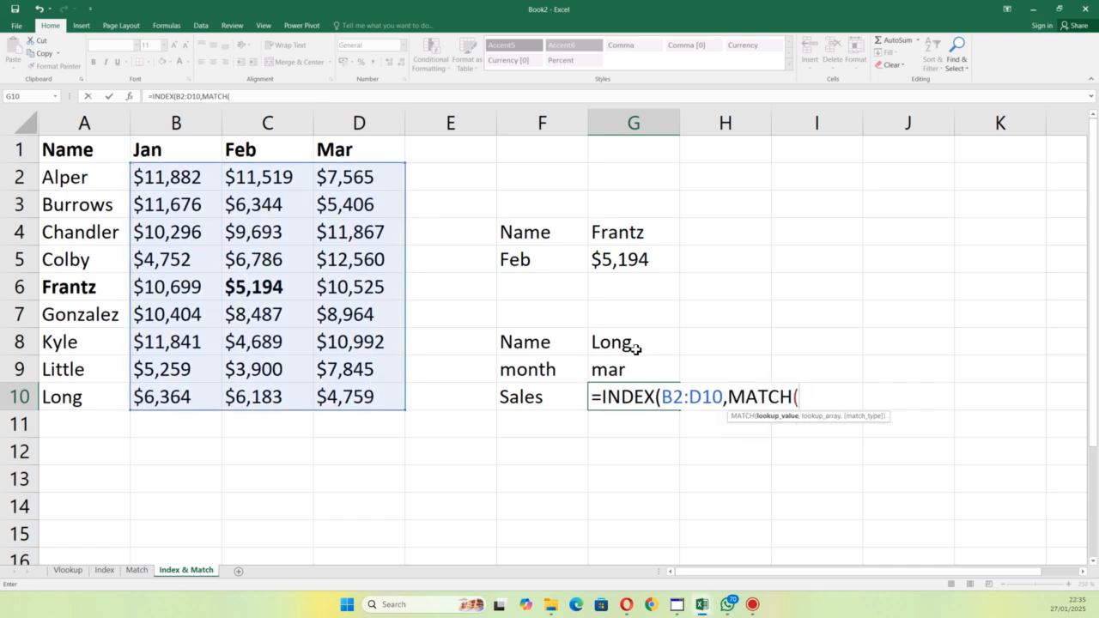
click(636, 347)
text(,)
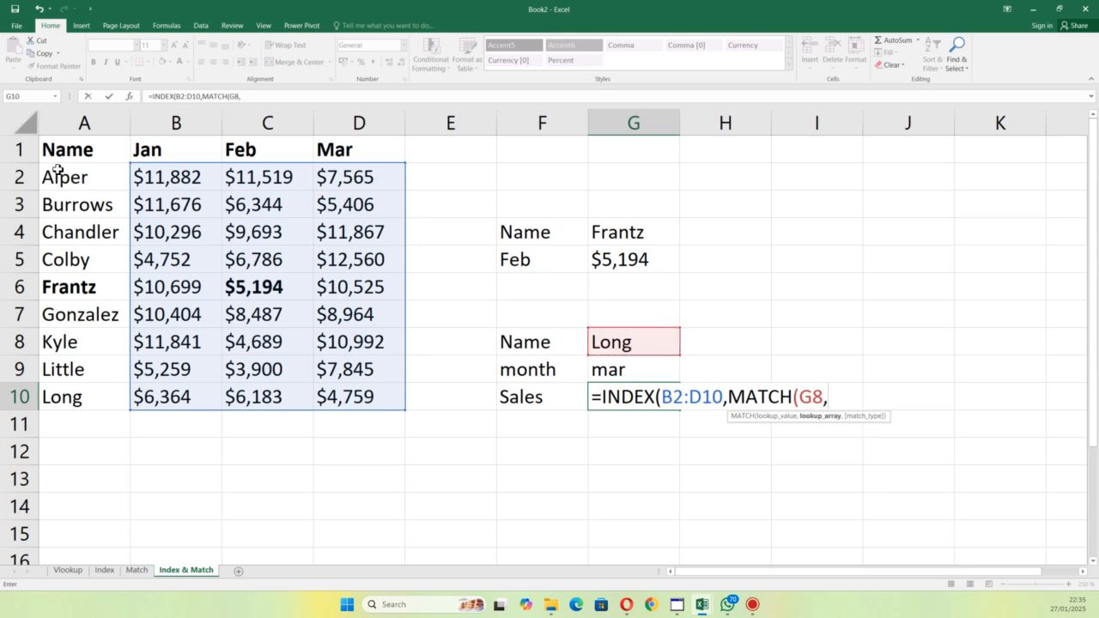
drag(73, 179, 87, 402)
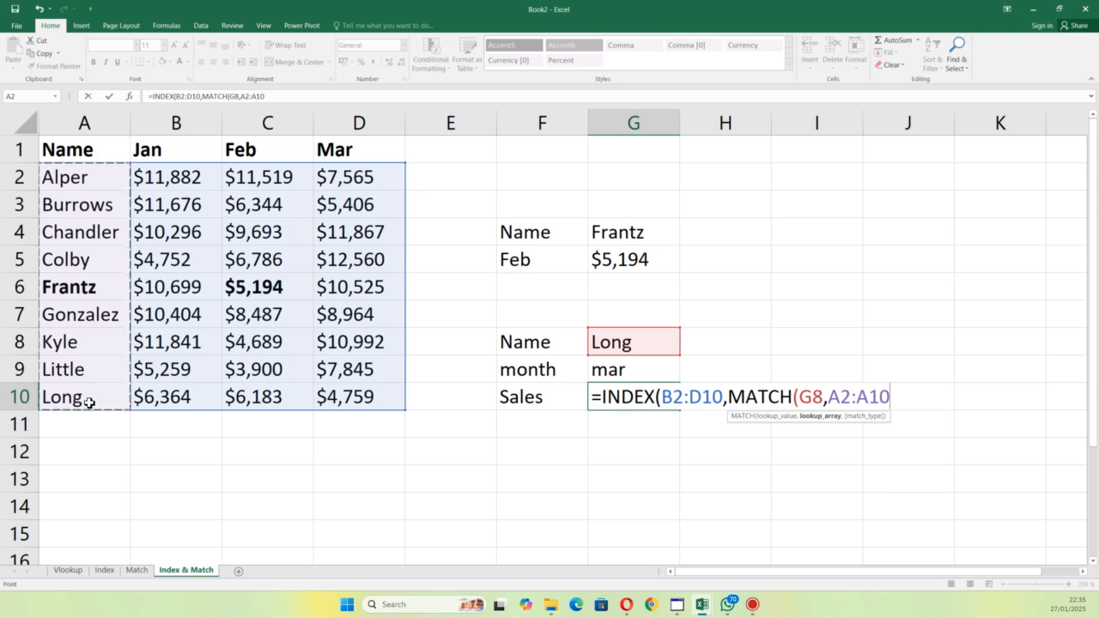
text(,)
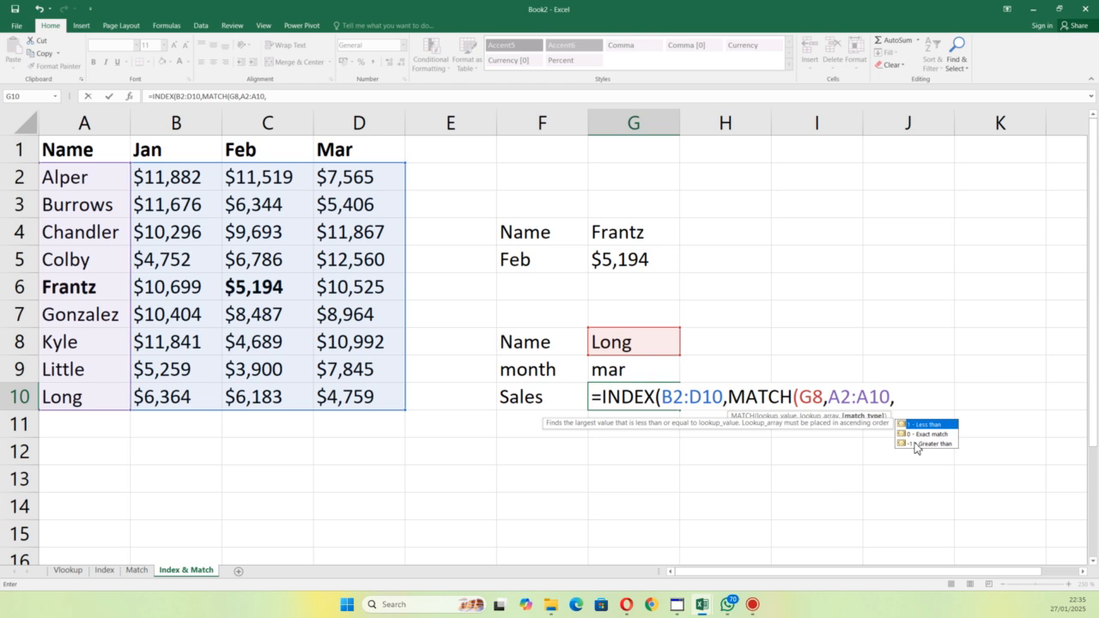
double_click(924, 436)
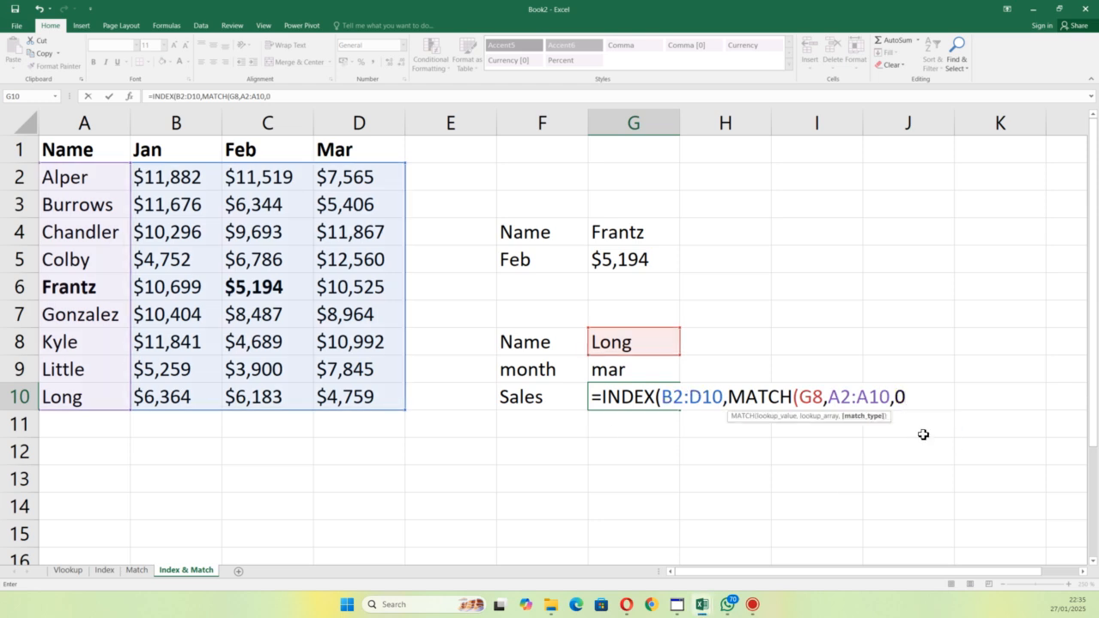
text(),)
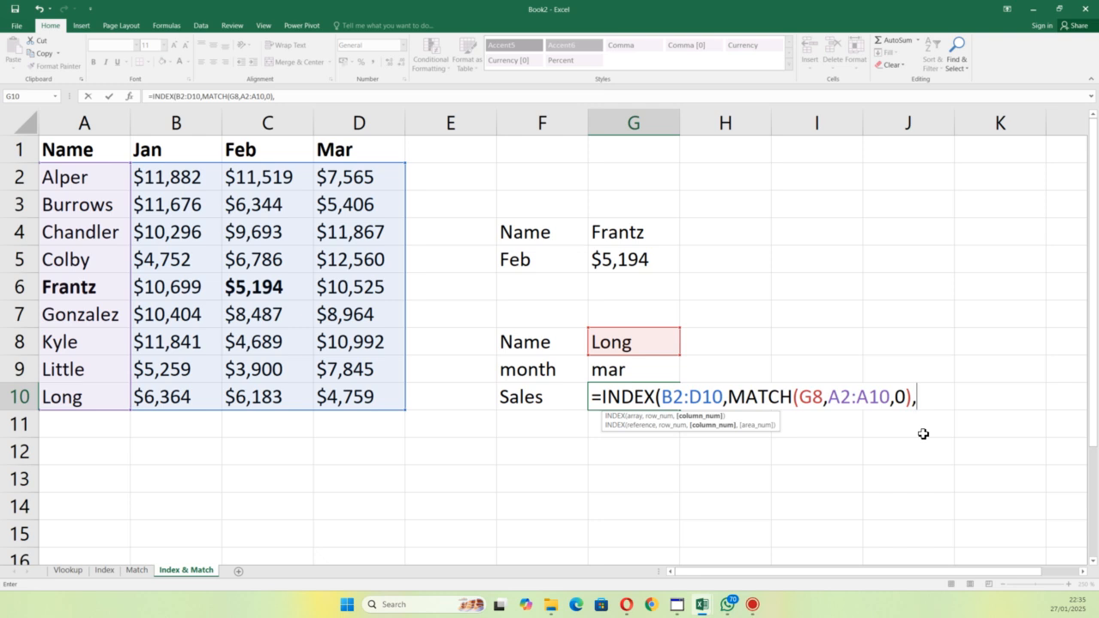
Step: Add MATCH(G9,B1:D1,0) as the column number with an exact match, and complete the INDEX formula in G10
text(match)
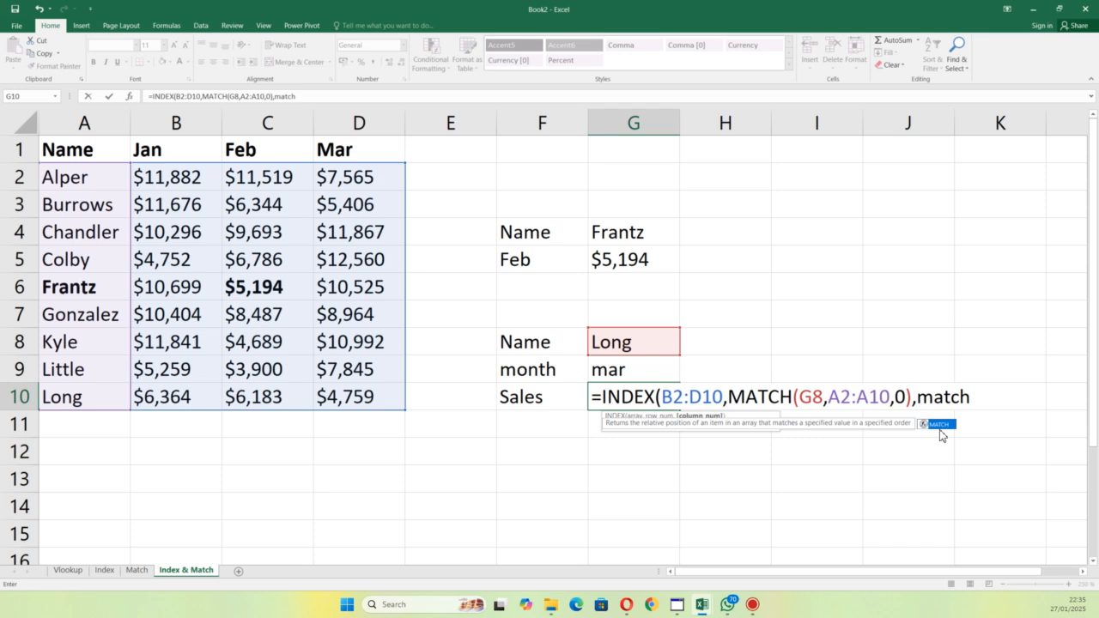
double_click(940, 424)
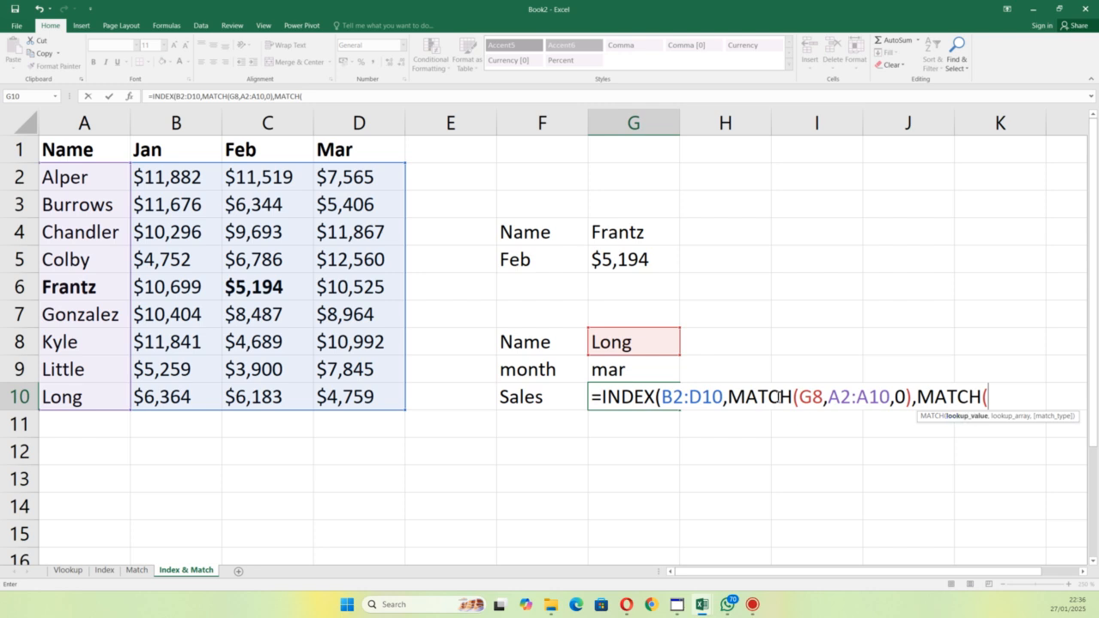
click(607, 377)
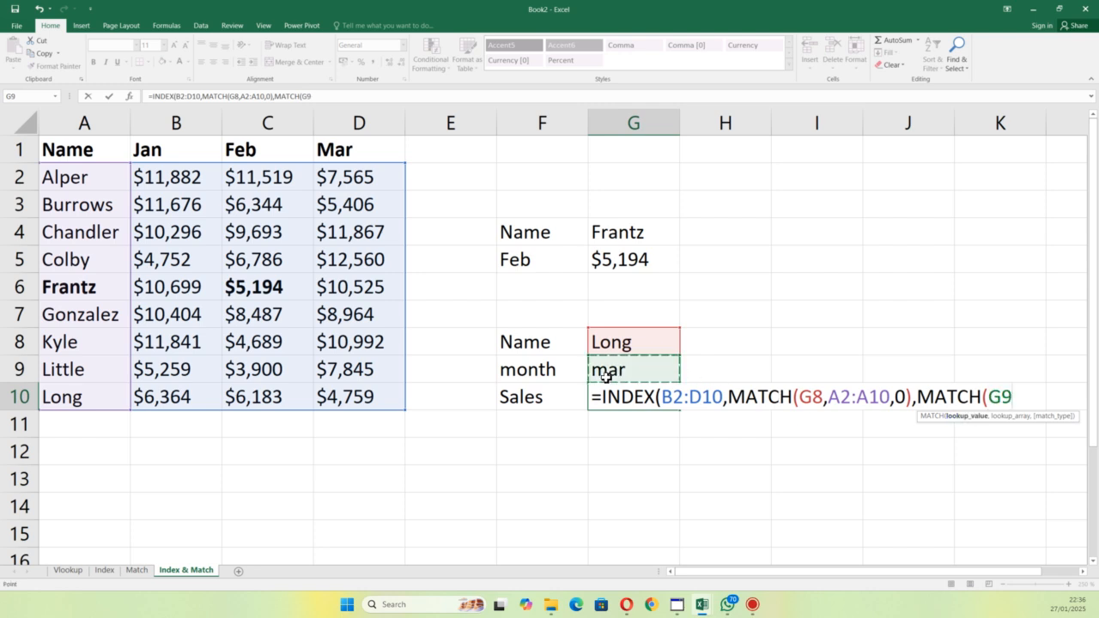
text(,)
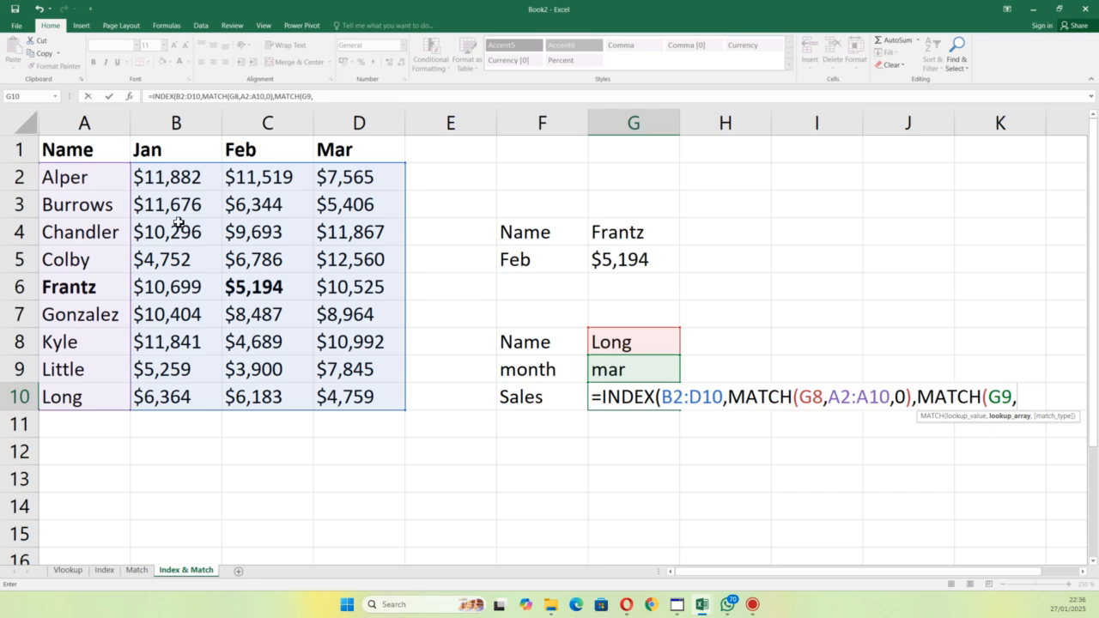
click(214, 142)
drag(215, 141, 373, 156)
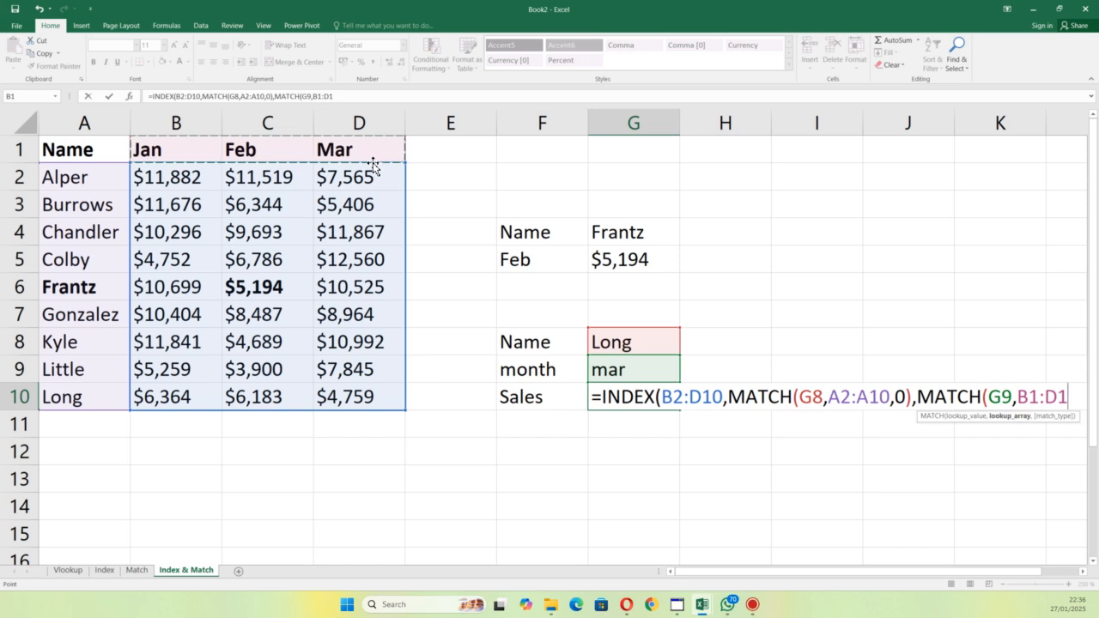
text(,)
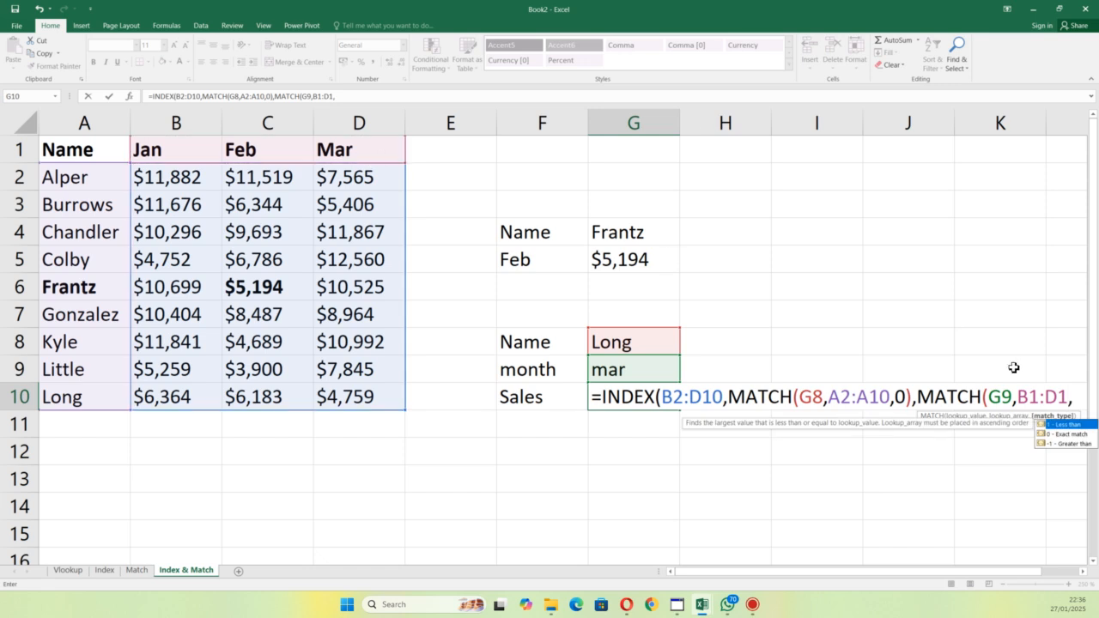
double_click(1064, 434)
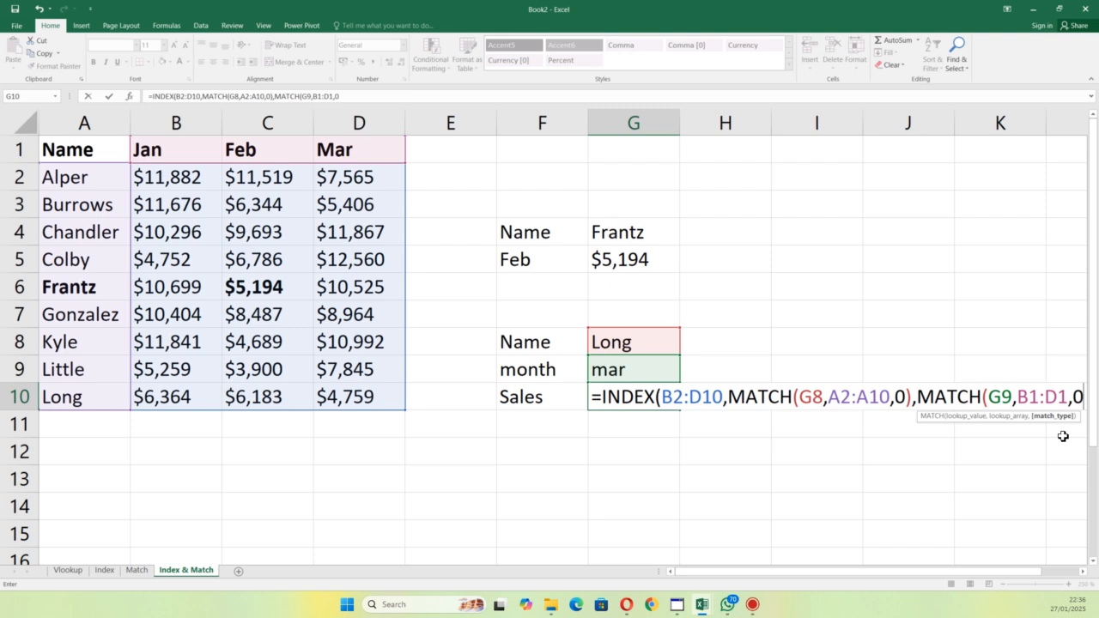
text()))
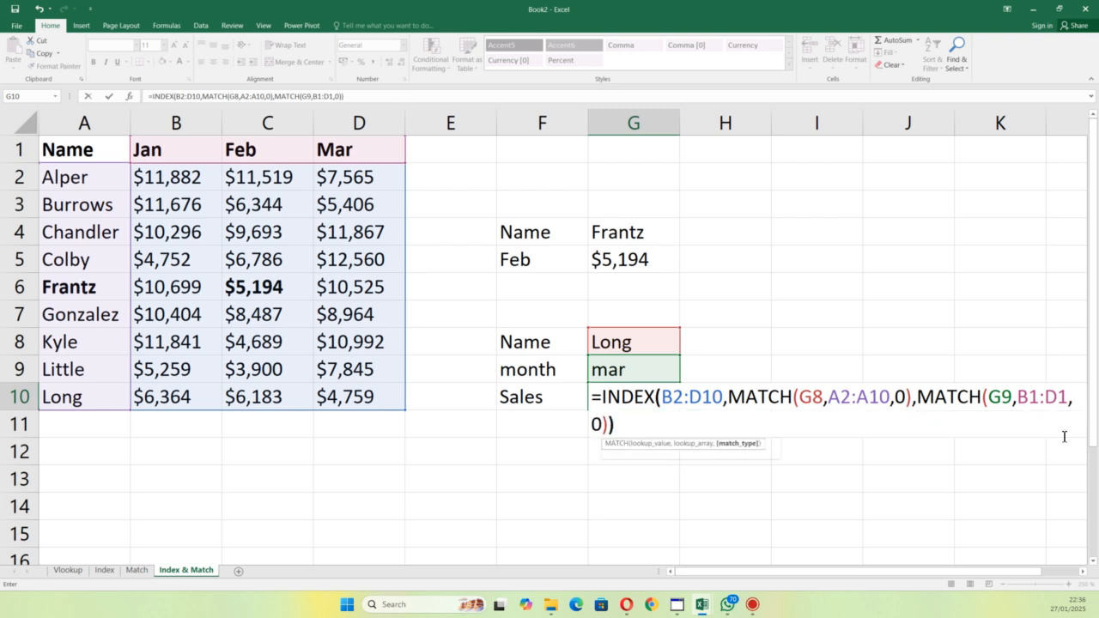
key(Return)
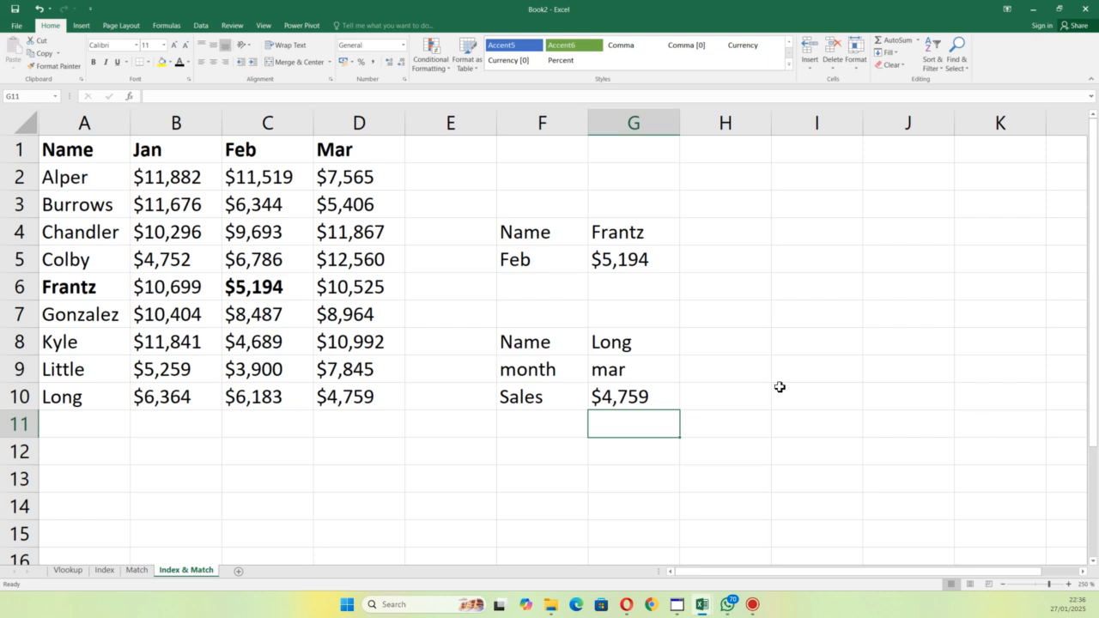
Step: Replace the lookup name in G8 with the person's name from A5
double_click(651, 344)
key(BackSpace)
key(BackSpace)
key(BackSpace)
key(BackSpace)
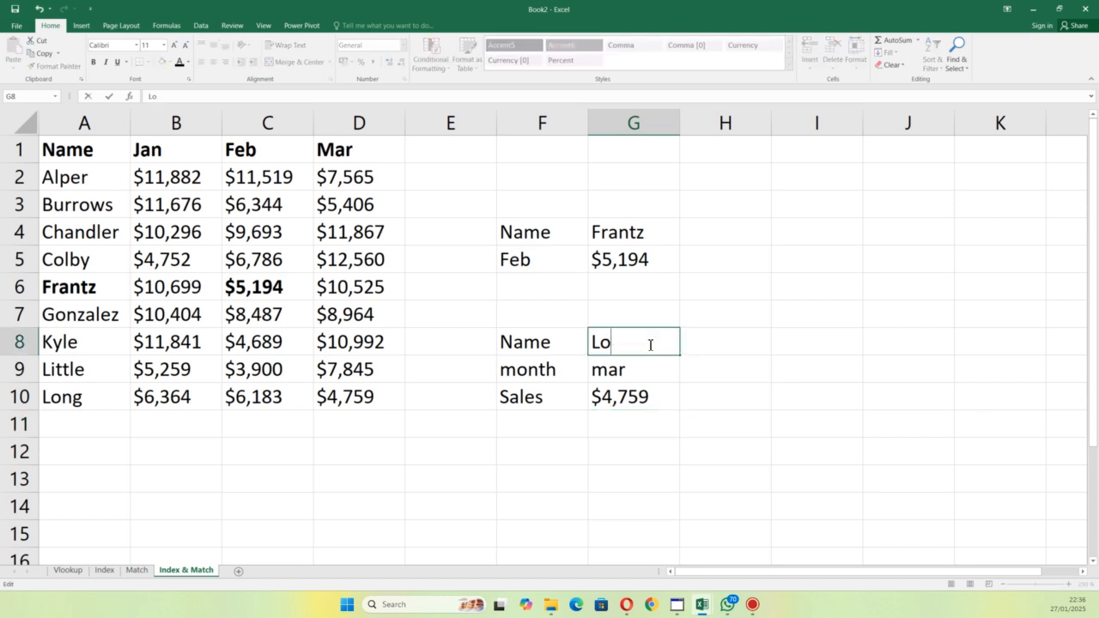
text(colby)
key(Return)
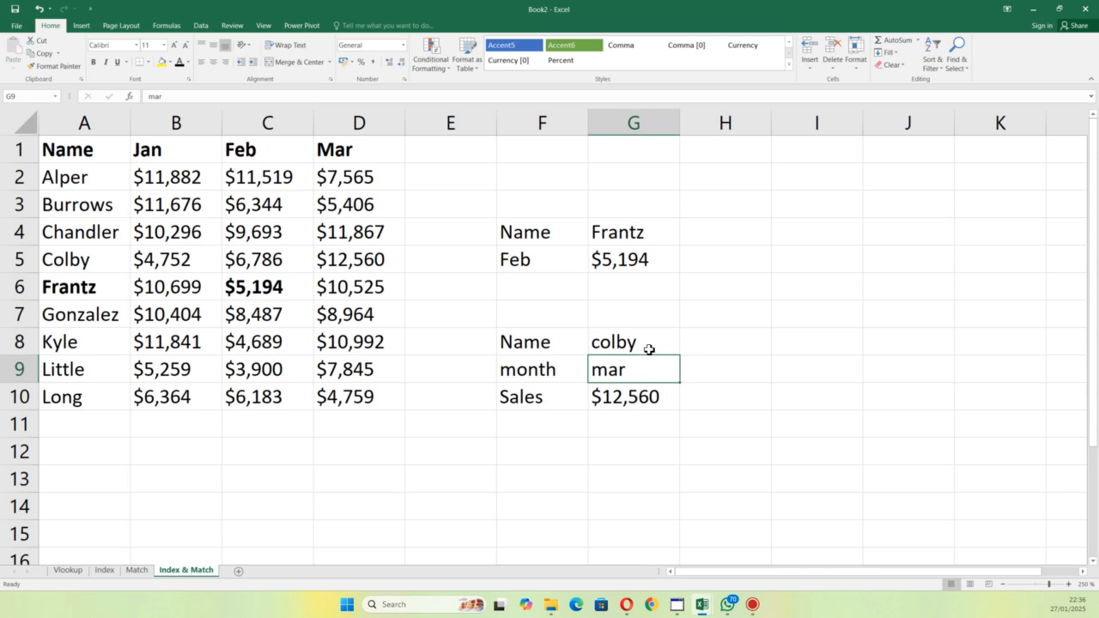
Step: Change the lookup month in G9 to jan
double_click(644, 376)
key(BackSpace)
key(BackSpace)
key(BackSpace)
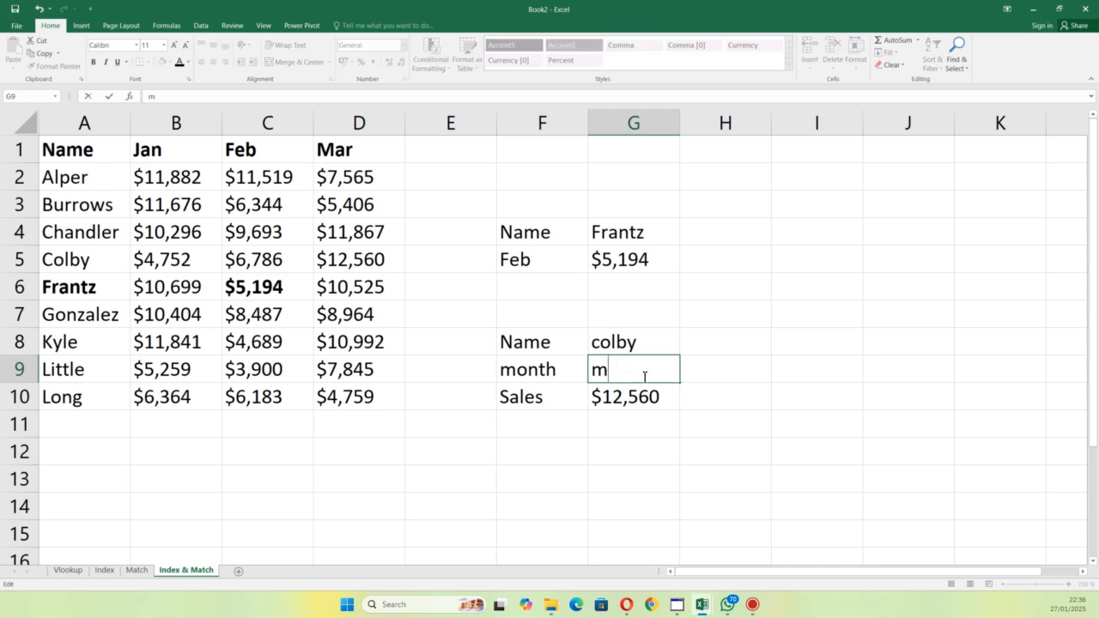
text(jan)
key(Return)
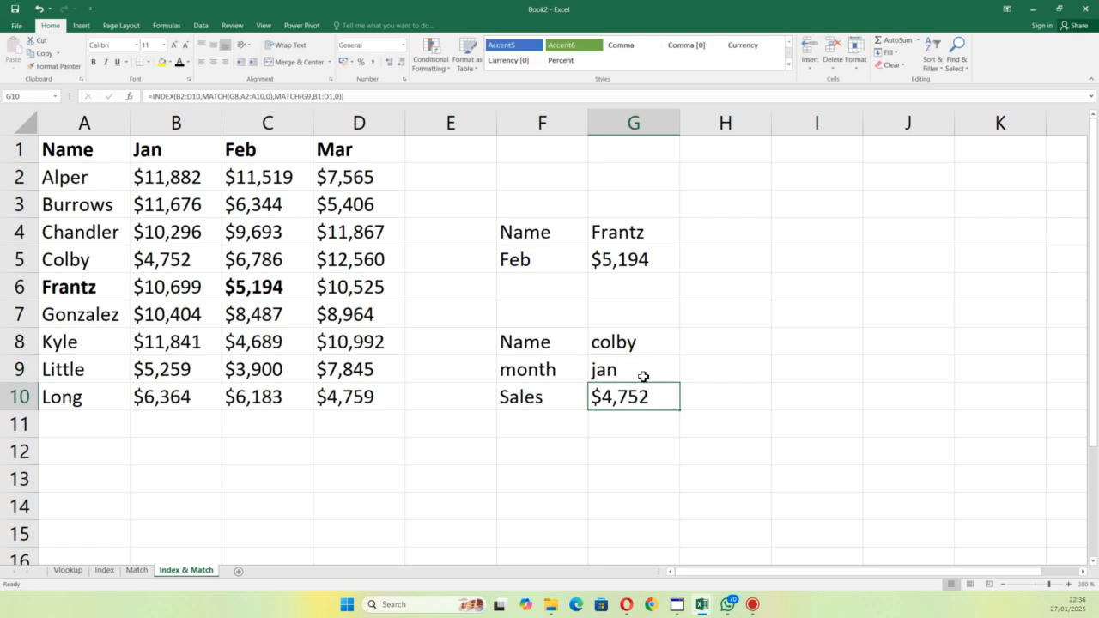
Step: Replace the lookup name in G8 with the person's name from A2
double_click(661, 338)
key(BackSpace)
key(BackSpace)
key(BackSpace)
key(BackSpace)
key(BackSpace)
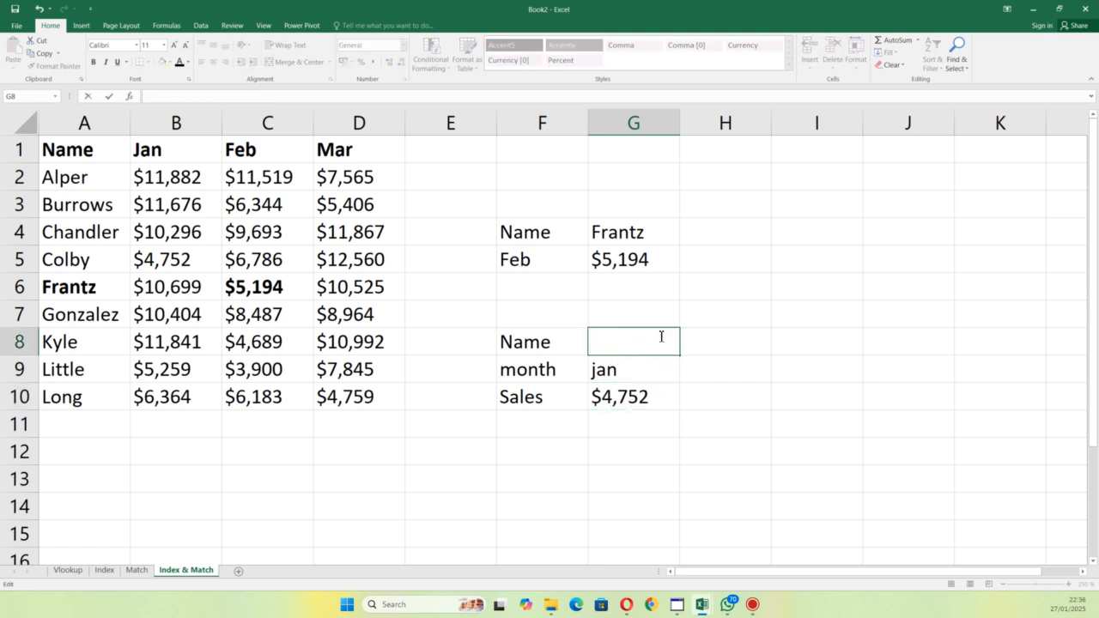
text(alper)
key(Return)
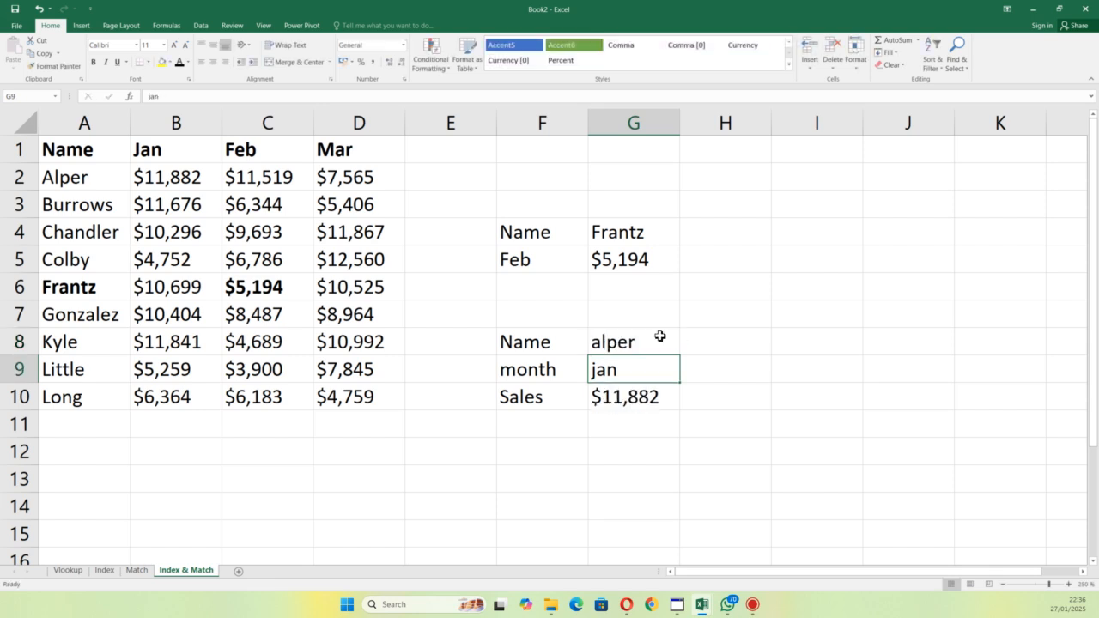
Step: Change the lookup month in G9 to feb
double_click(635, 373)
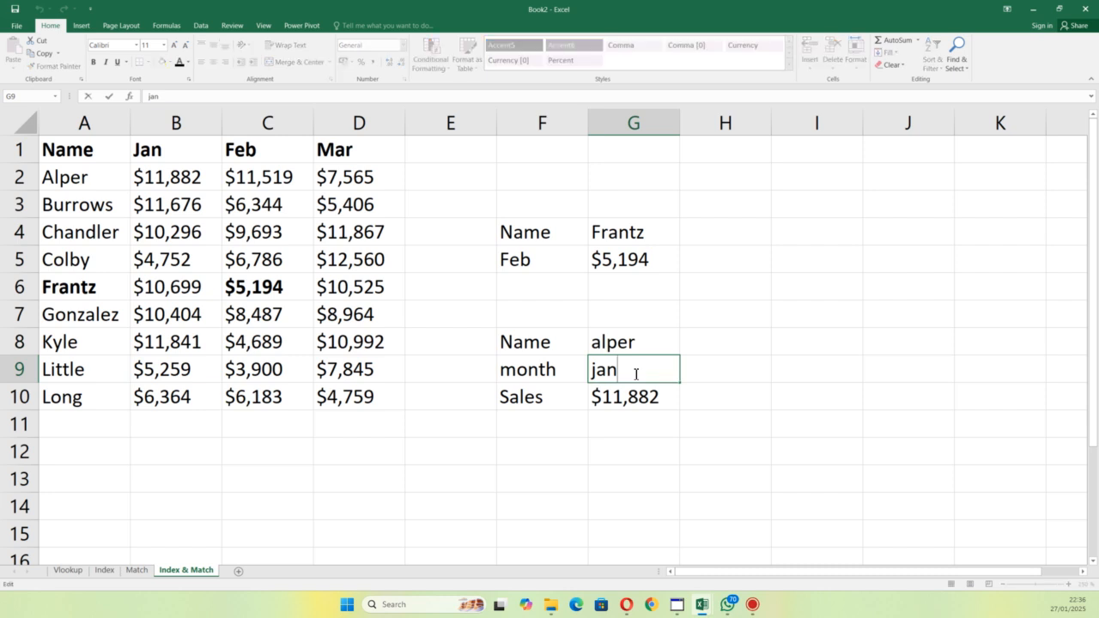
key(BackSpace)
key(BackSpace)
key(BackSpace)
text(feb)
key(Return)
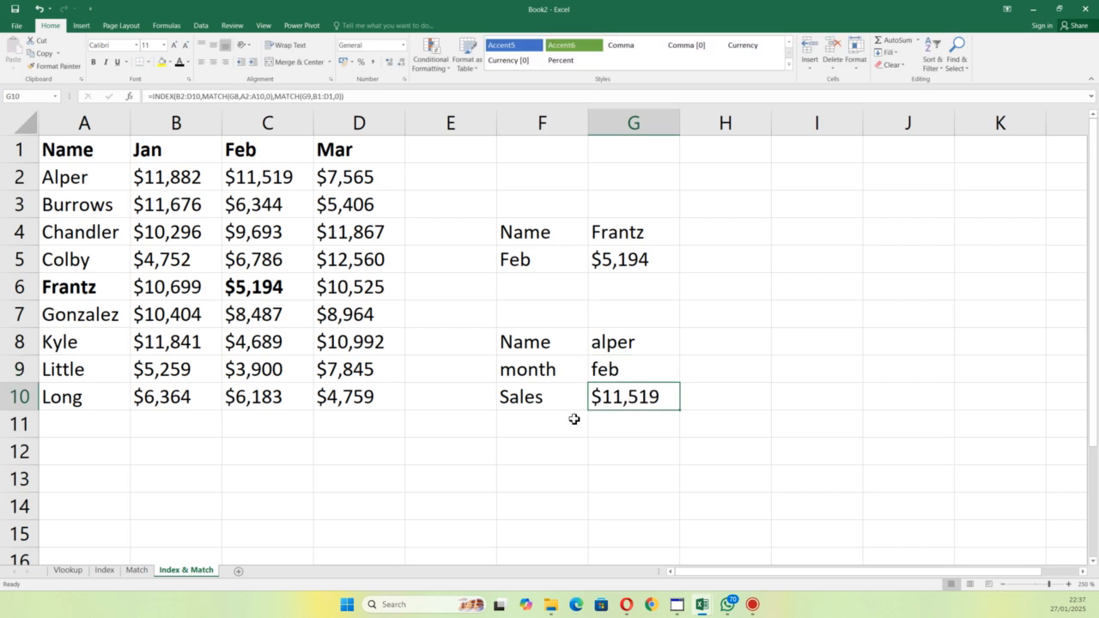
click(556, 238)
double_click(633, 259)
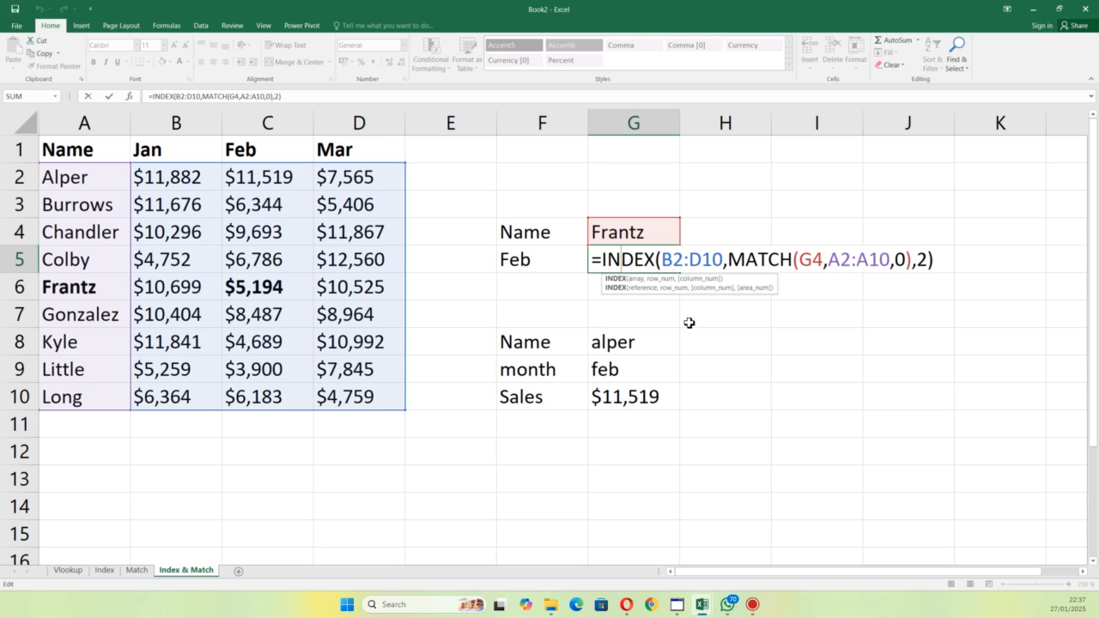
key(Delete)
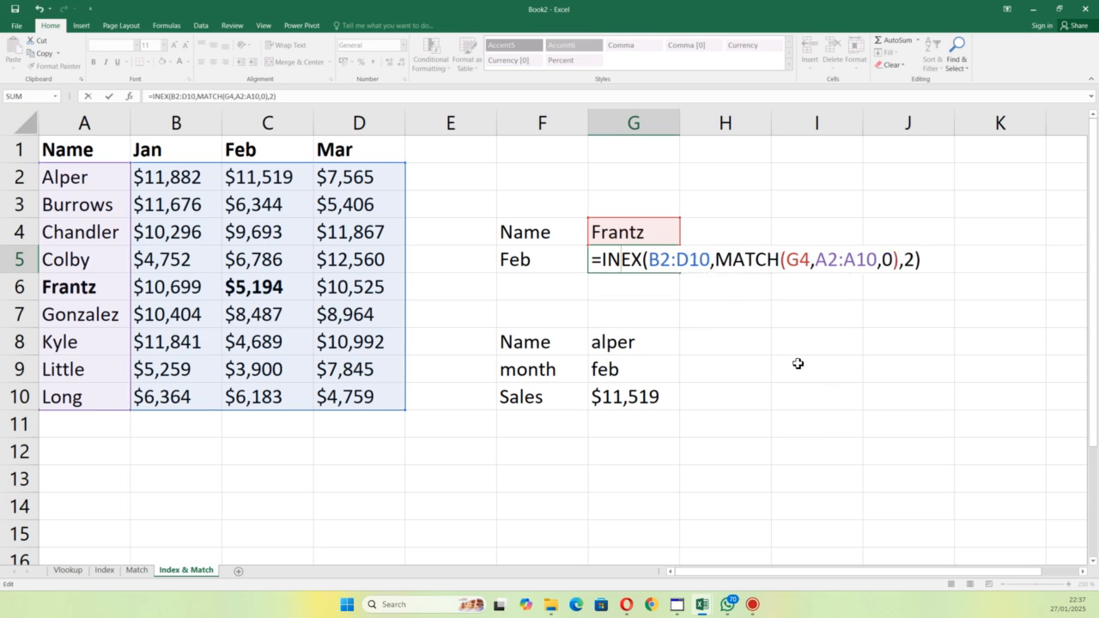
key(Escape)
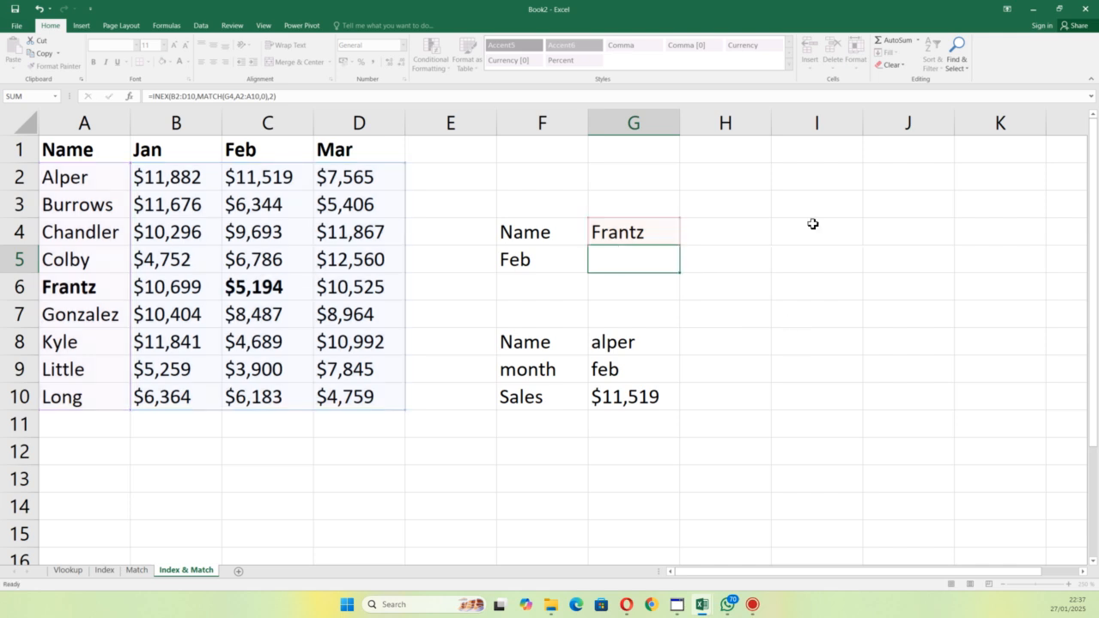
Step: Clear the lookup formulas in G5 beside Feb and G10 beside Sales
click(617, 237)
click(624, 259)
key(Delete)
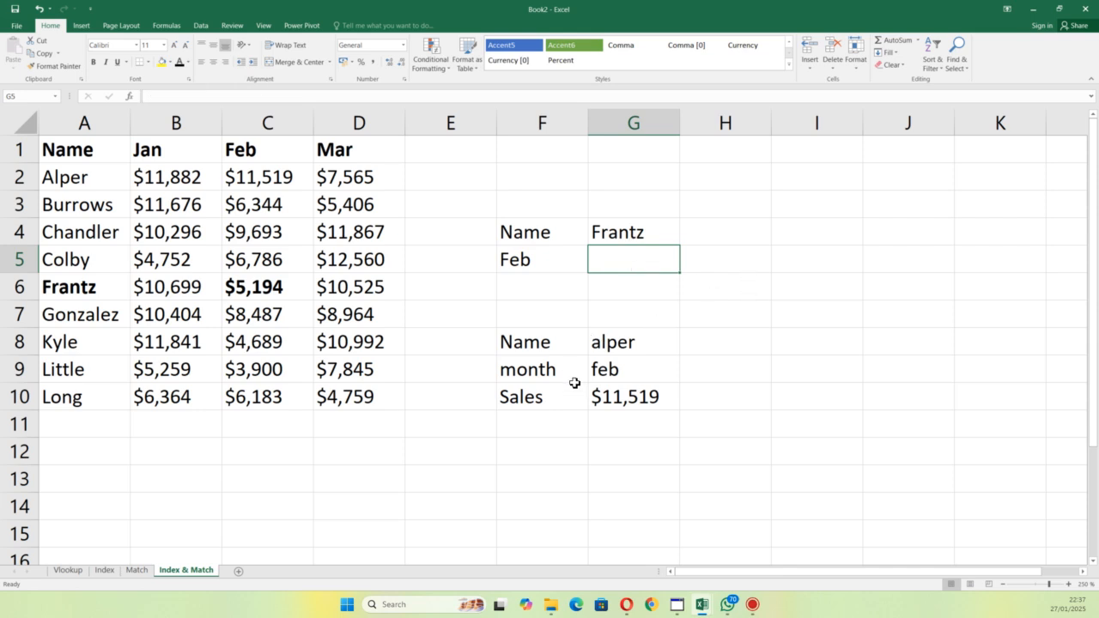
click(609, 394)
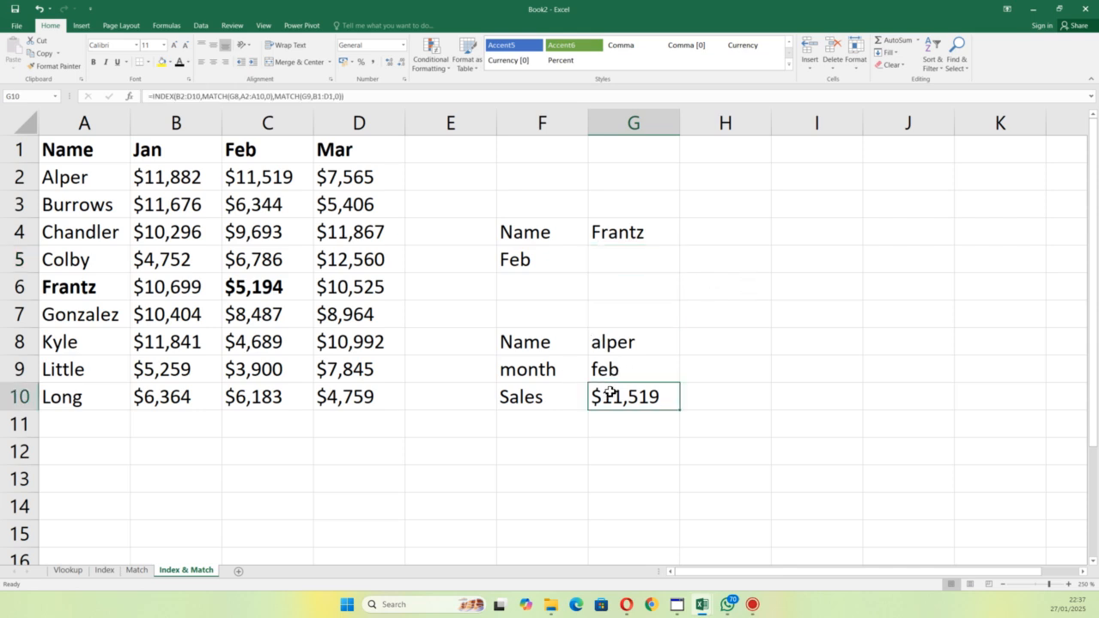
key(Delete)
click(751, 311)
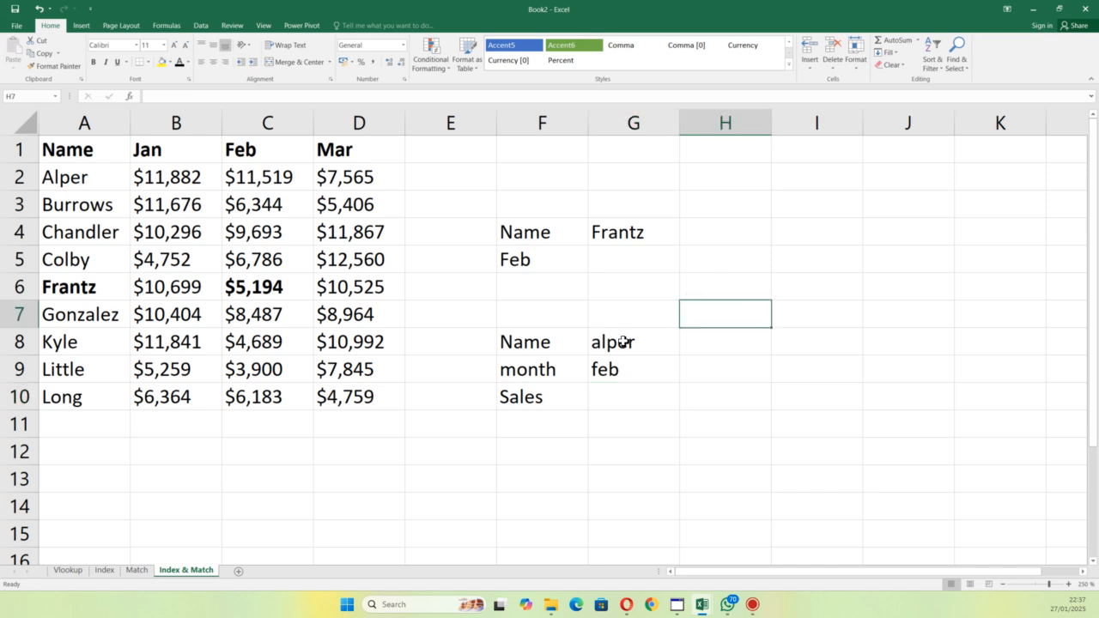
Step: Start an INDEX formula in G5 beside Feb, using the sales figures B2:D10 as the array
click(623, 342)
click(654, 250)
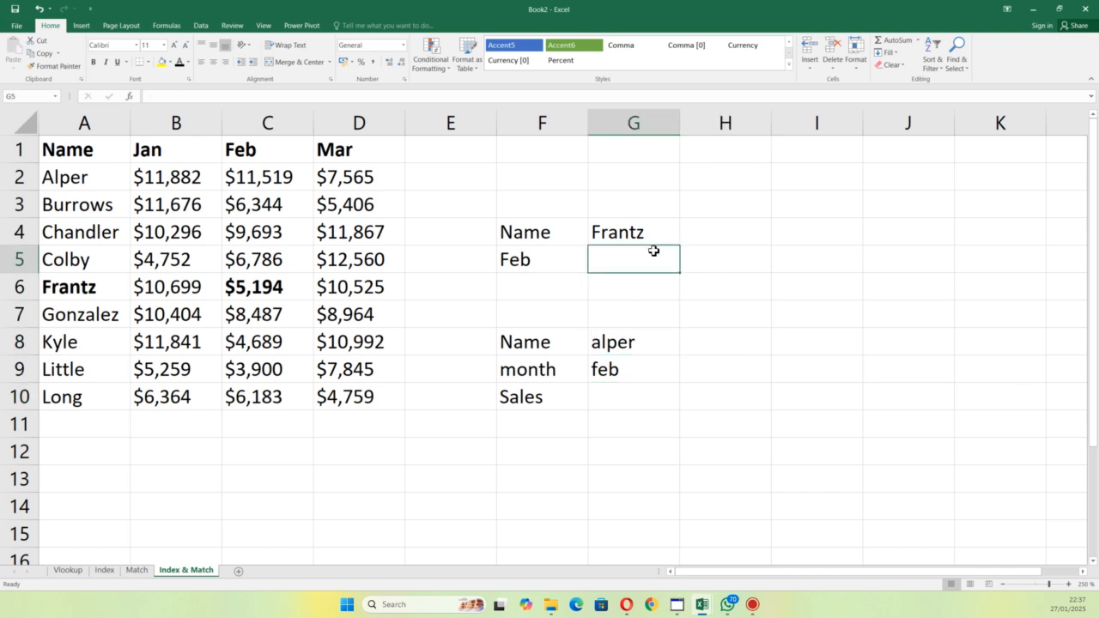
double_click(654, 251)
text(=)
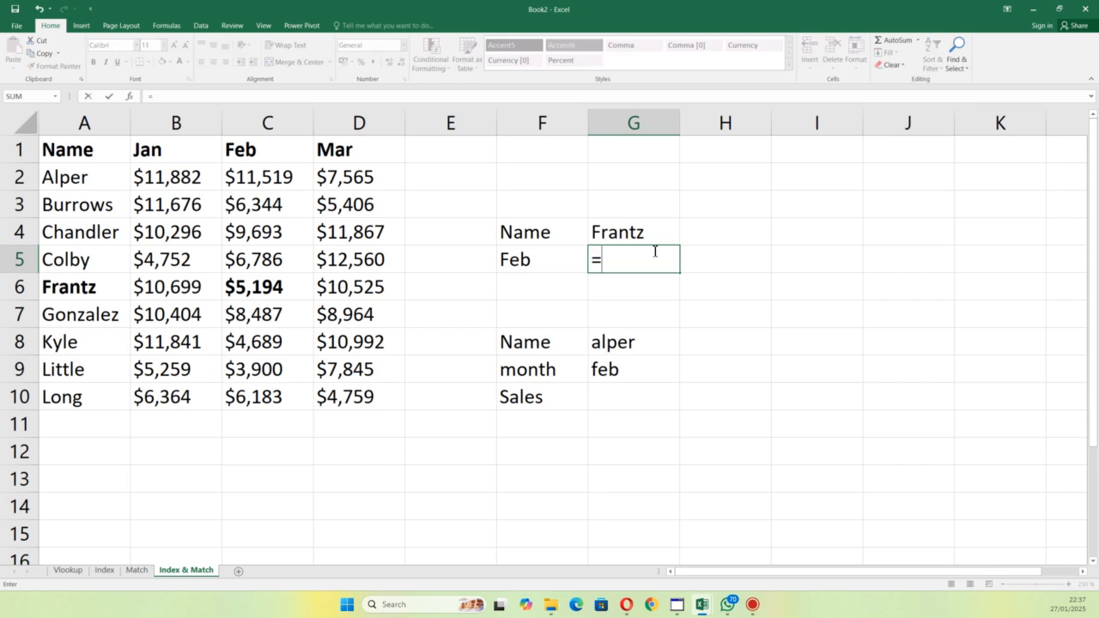
text(in)
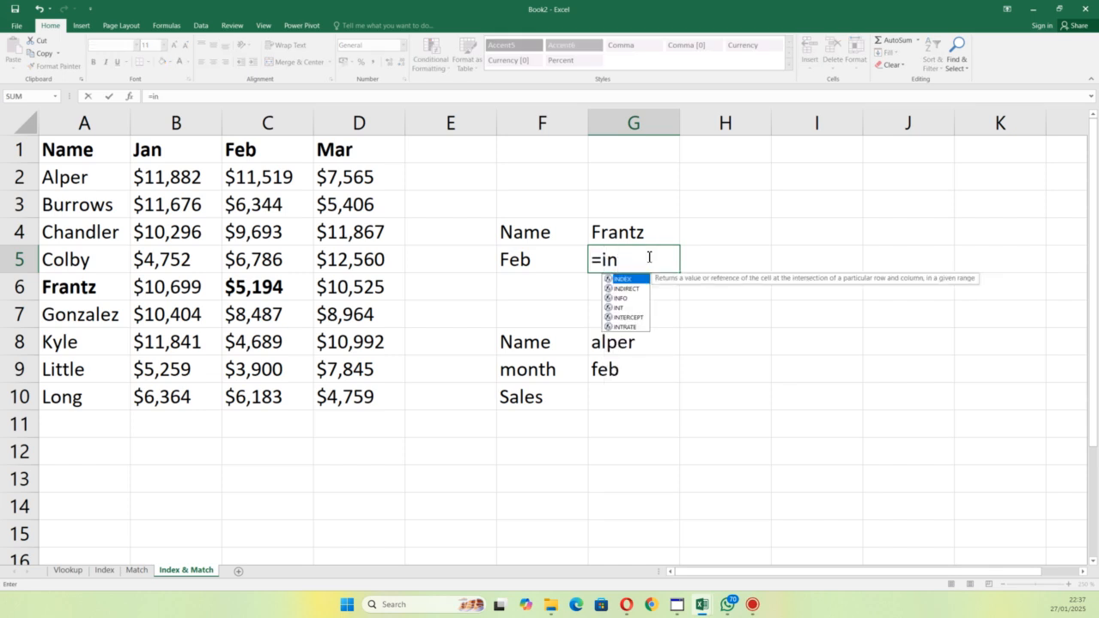
double_click(624, 279)
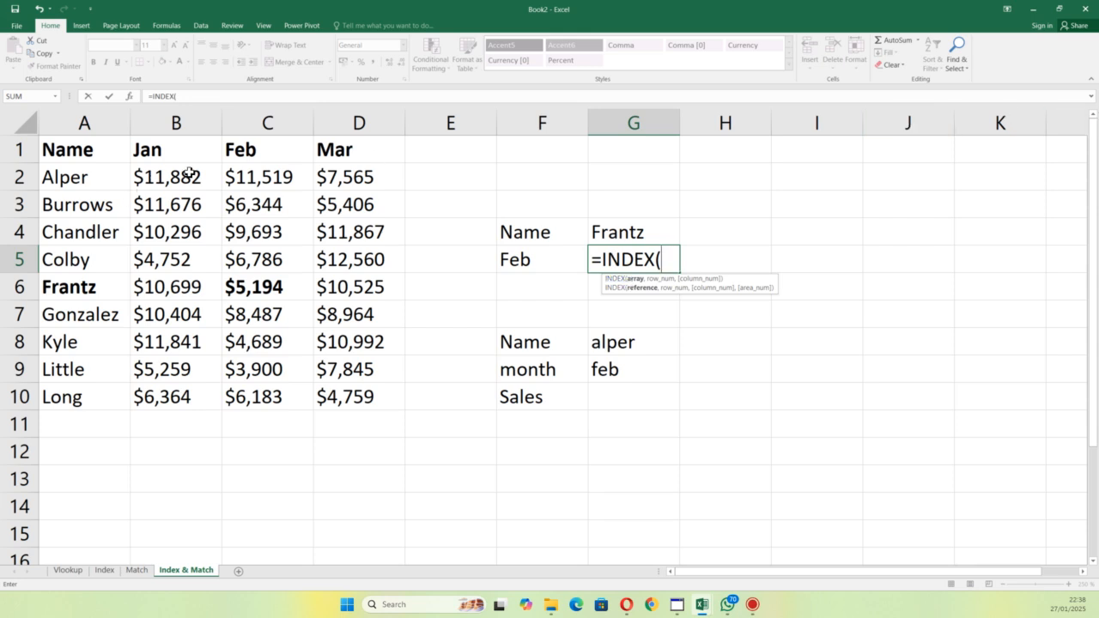
drag(171, 178, 365, 393)
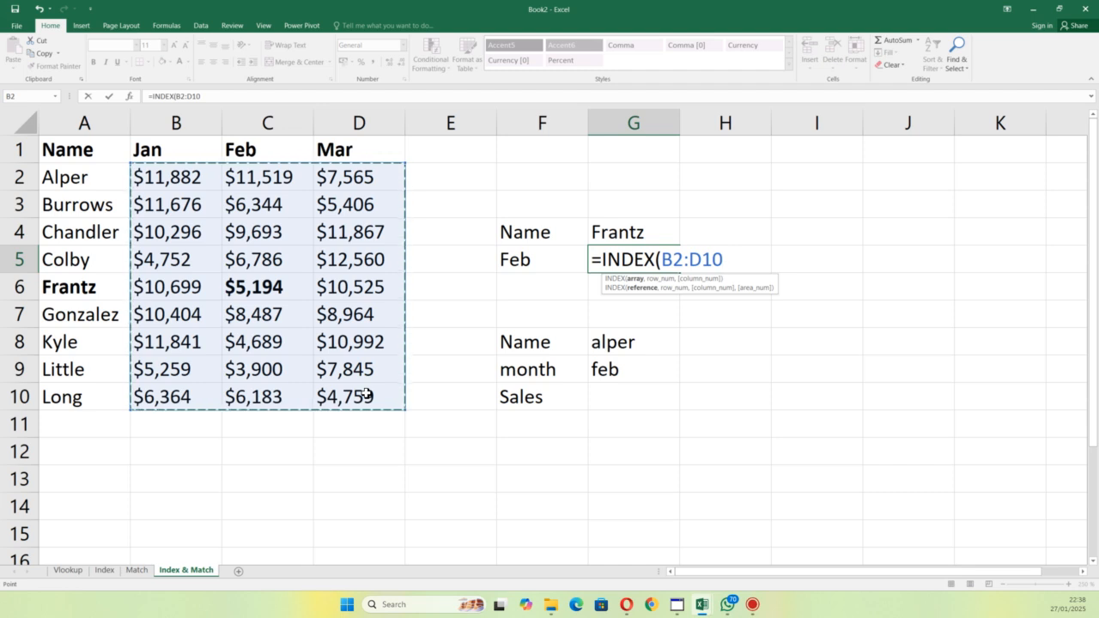
text(,)
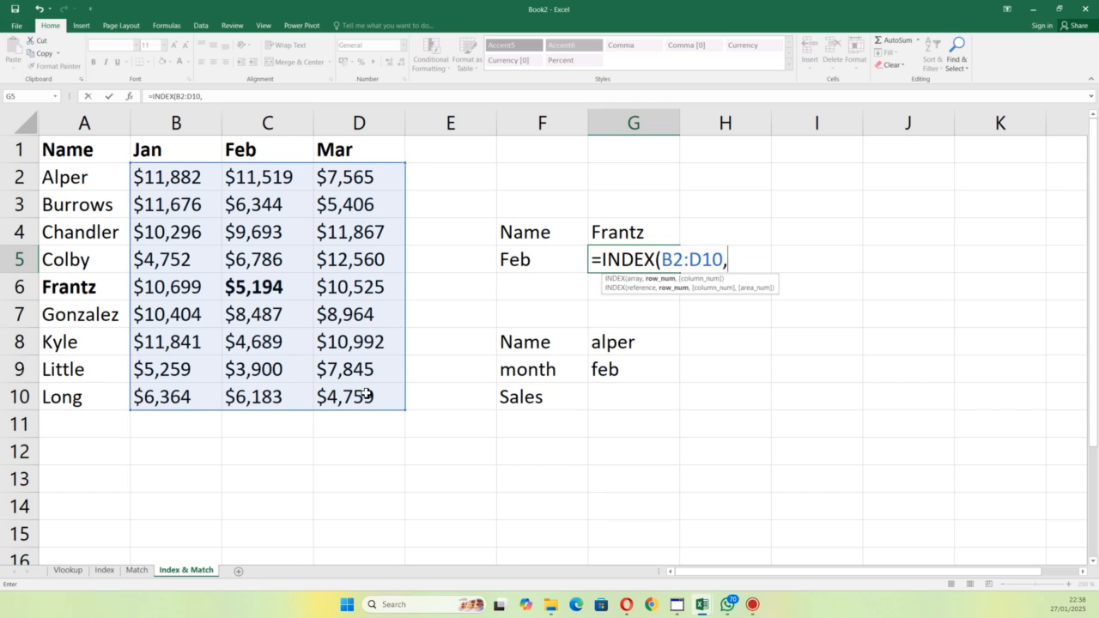
Step: Supply the INDEX row number in G5 with MATCH(G4,A2:A10,0), an exact match of the name
text(match)
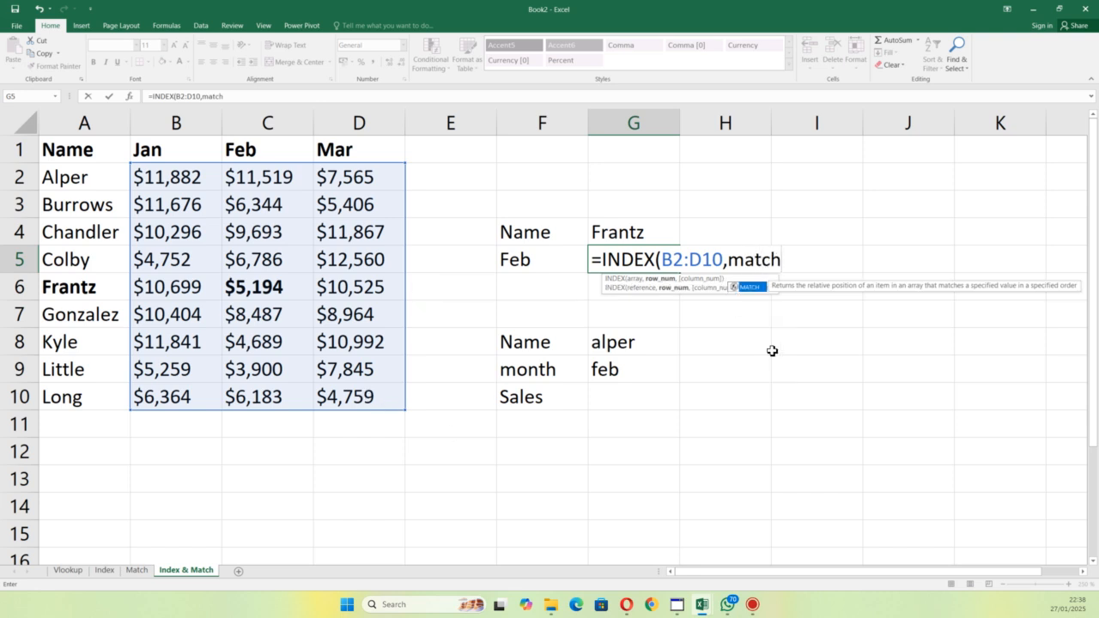
double_click(752, 287)
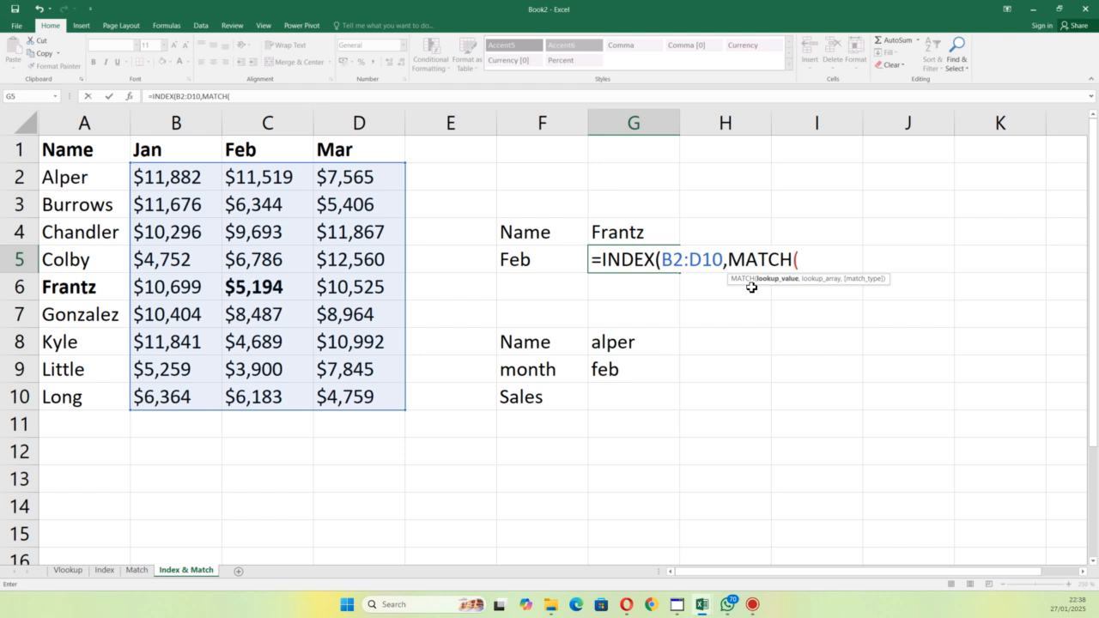
click(615, 230)
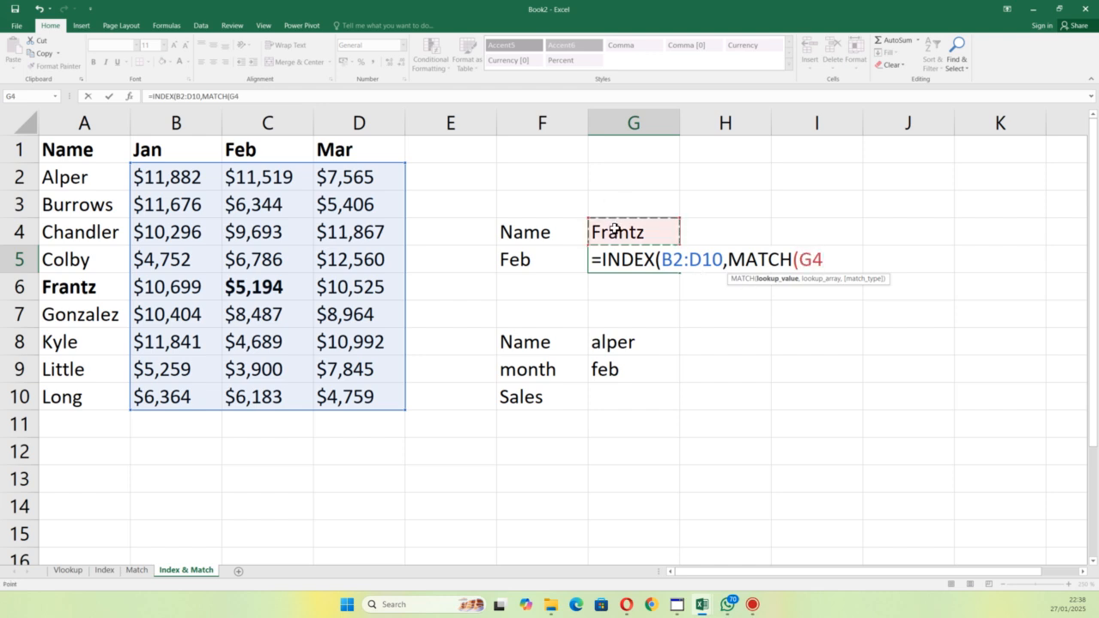
text(,)
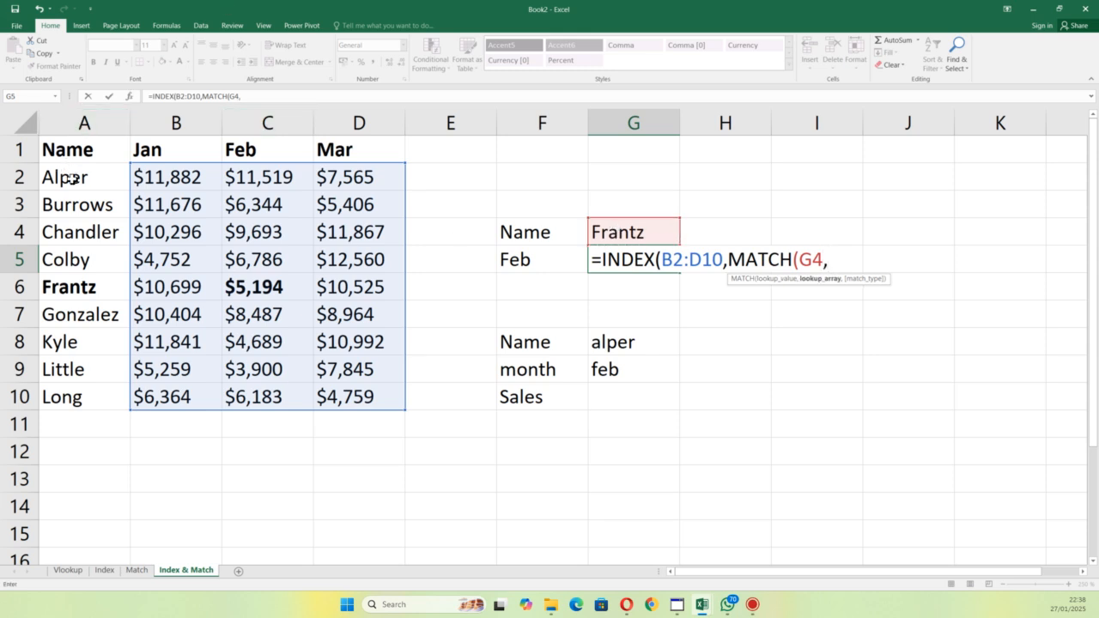
drag(72, 177, 95, 395)
text(,)
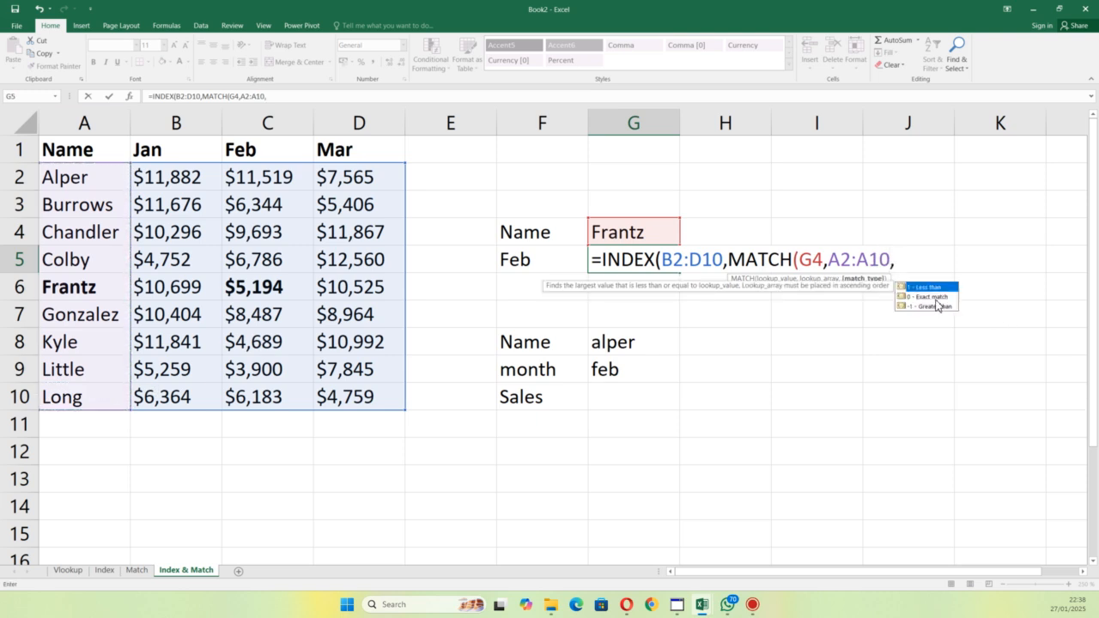
double_click(937, 298)
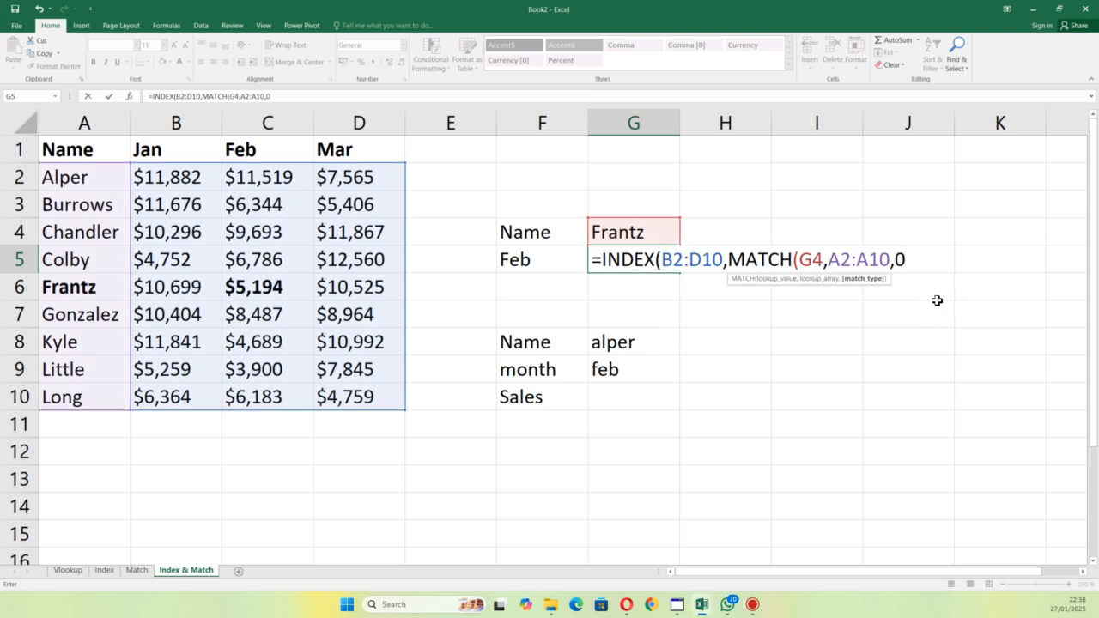
text(),)
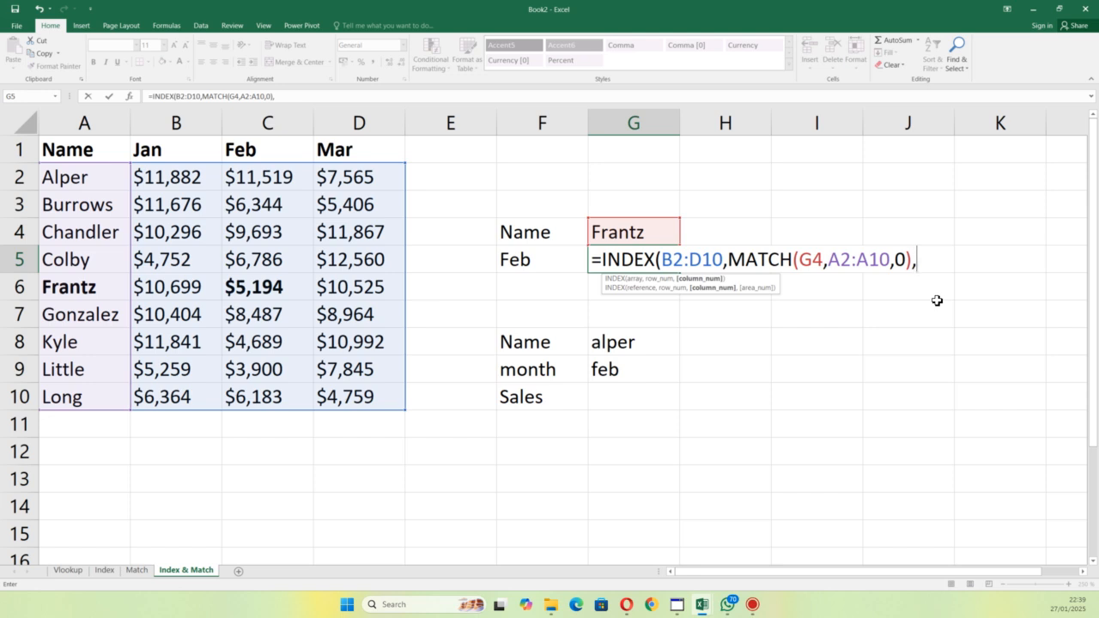
Step: Set the column number to 2 and complete the INDEX formula in G5
text(2))
key(Return)
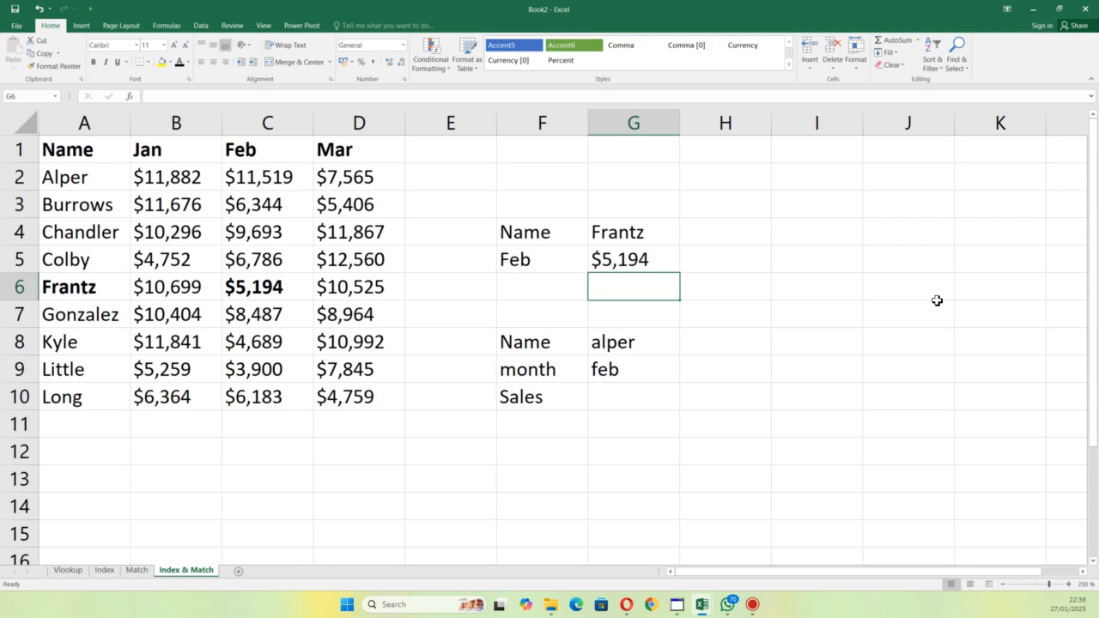
Step: Start an INDEX formula in G10 beside Sales, using the sales figures B2:D10 as the array
click(623, 400)
double_click(624, 401)
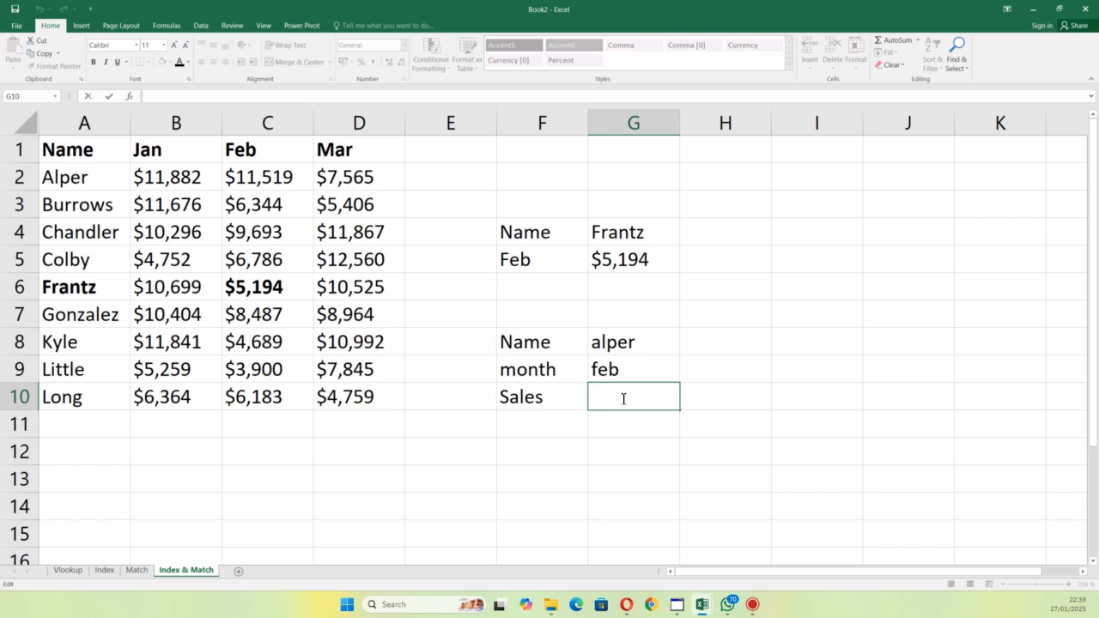
text(=in)
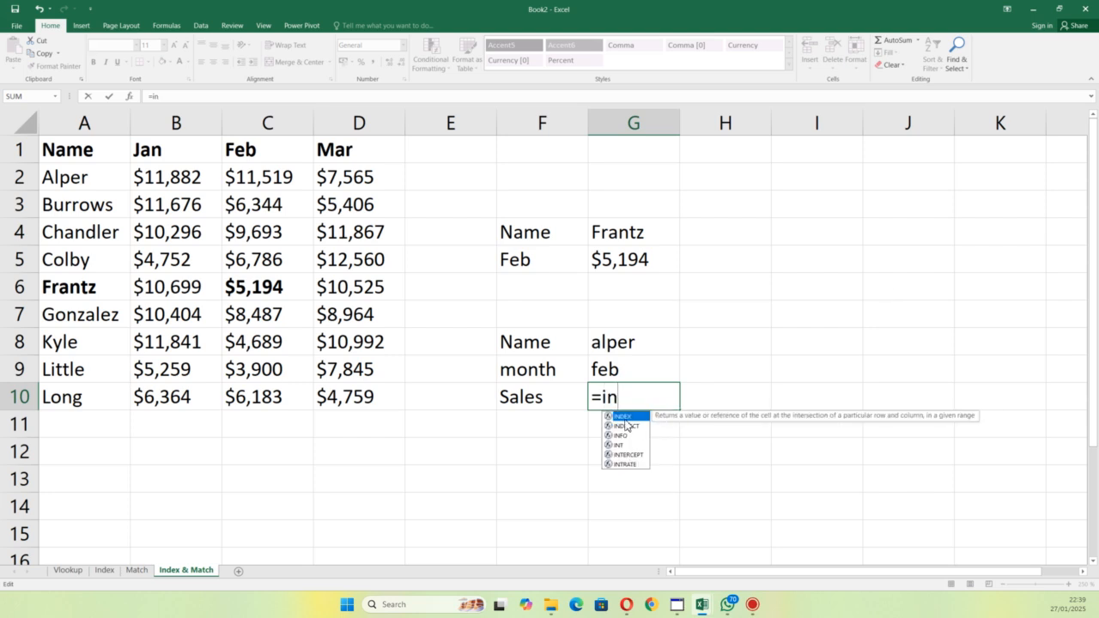
double_click(626, 417)
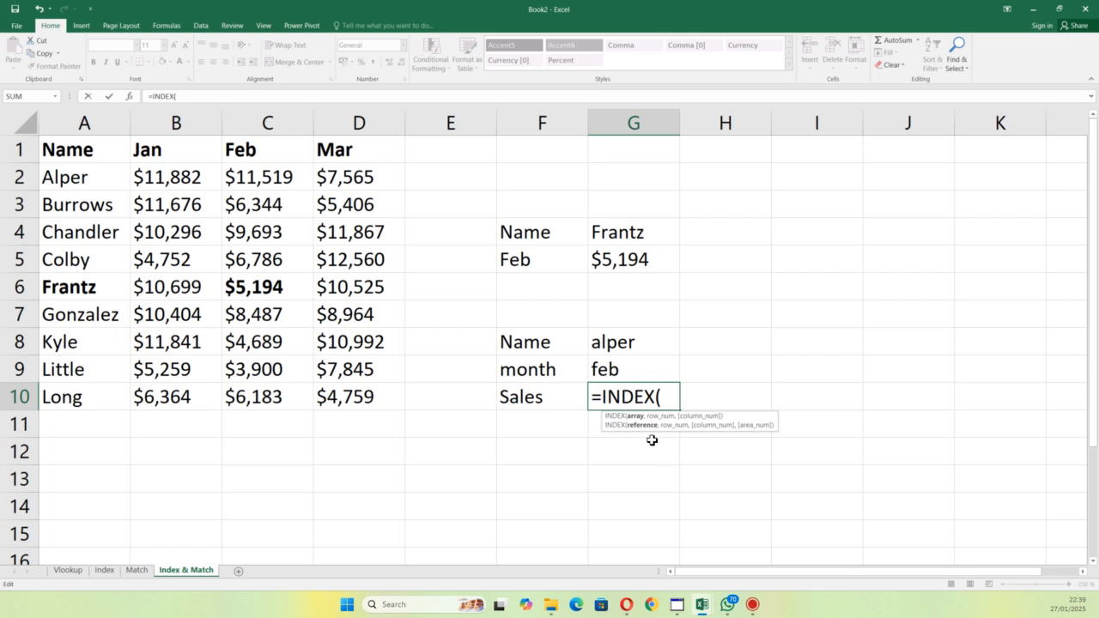
drag(181, 182, 373, 401)
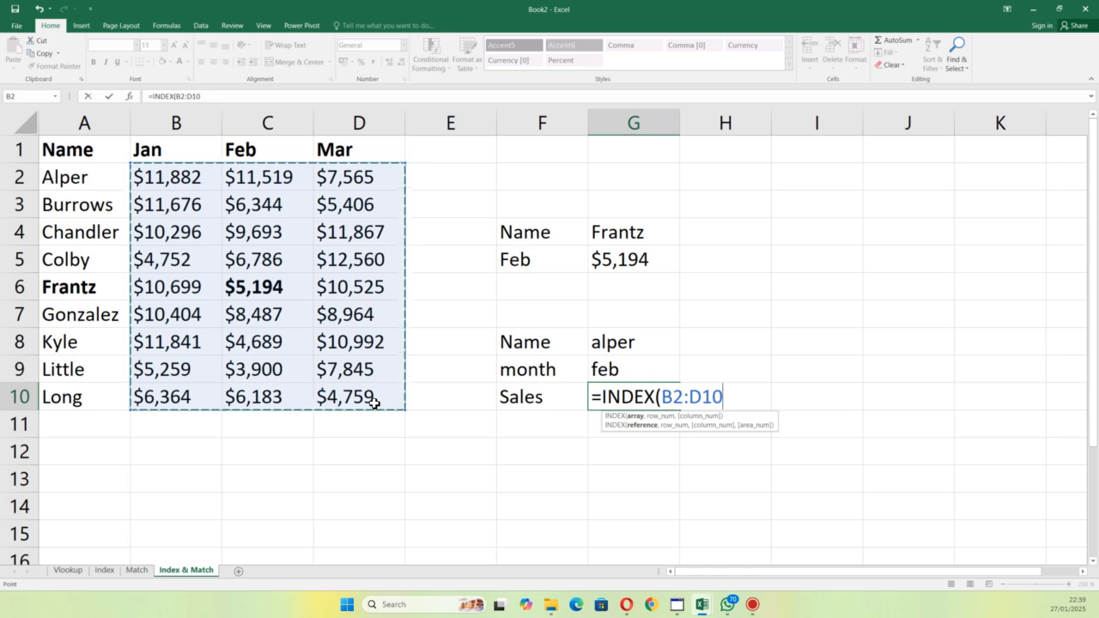
text(,)
text(i)
Step: Supply the INDEX row number in G10 with MATCH(G8,A2:A10,0), an exact match of the name
key(BackSpace)
text(matc)
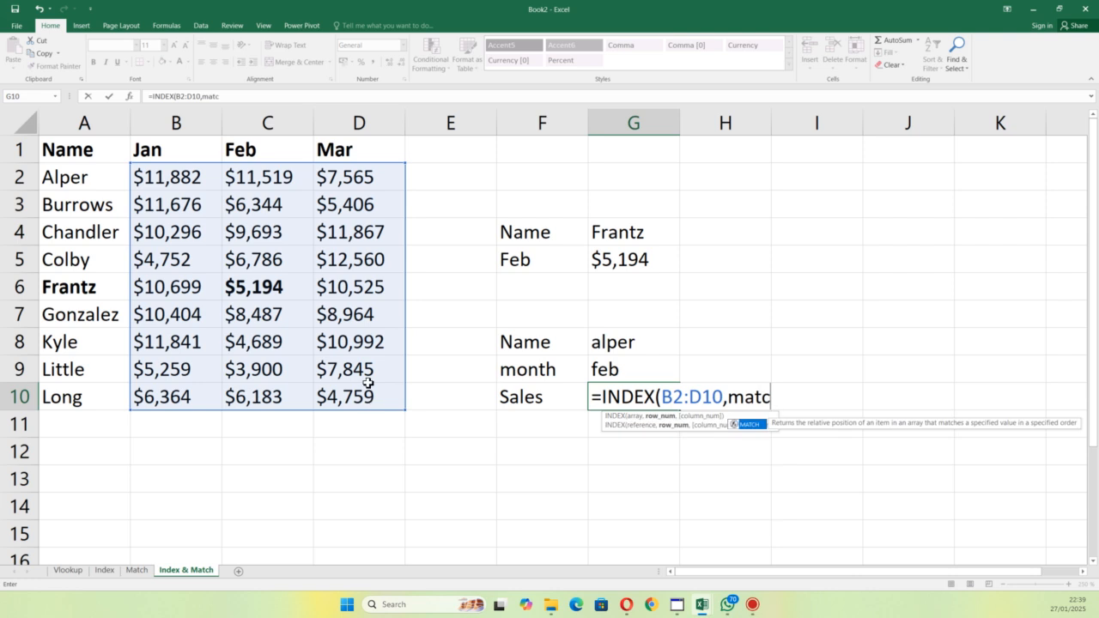
double_click(760, 426)
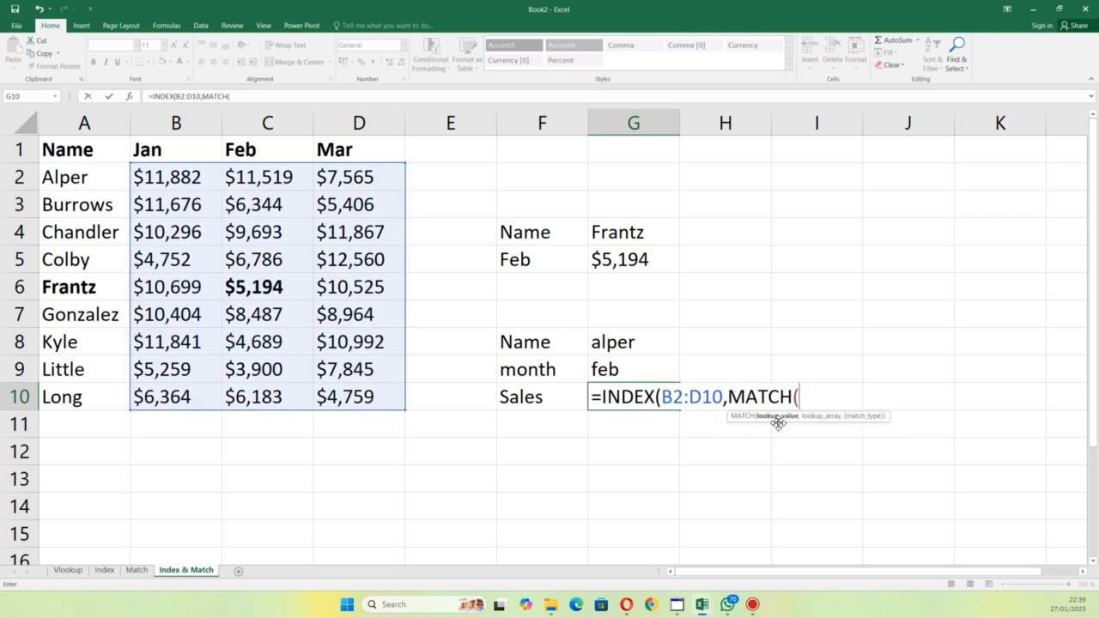
click(645, 342)
text(,)
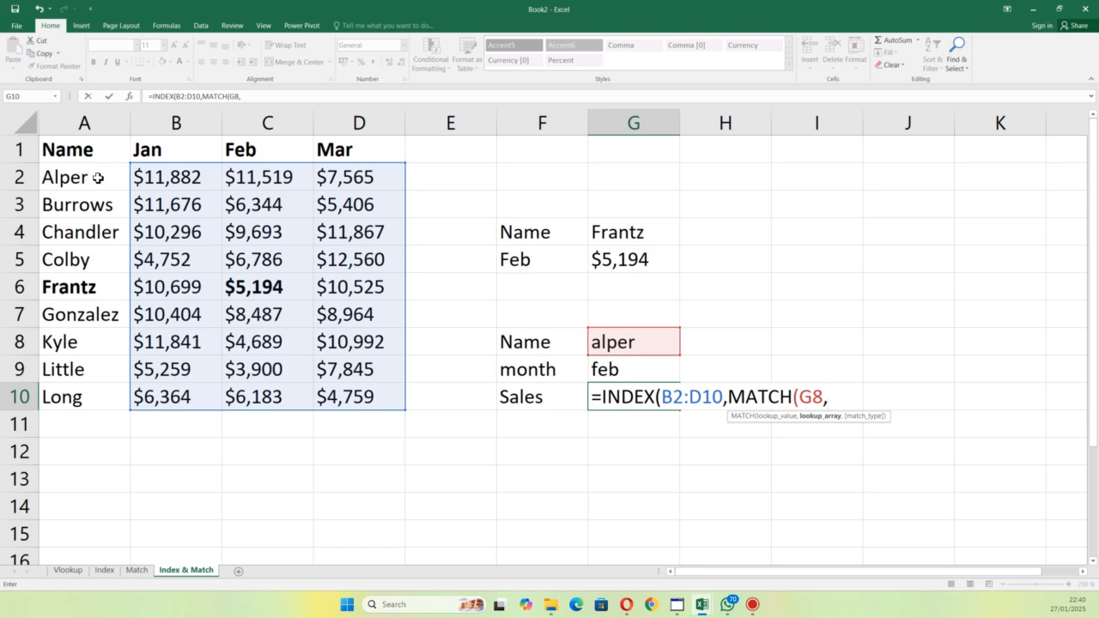
drag(90, 177, 107, 406)
text(,)
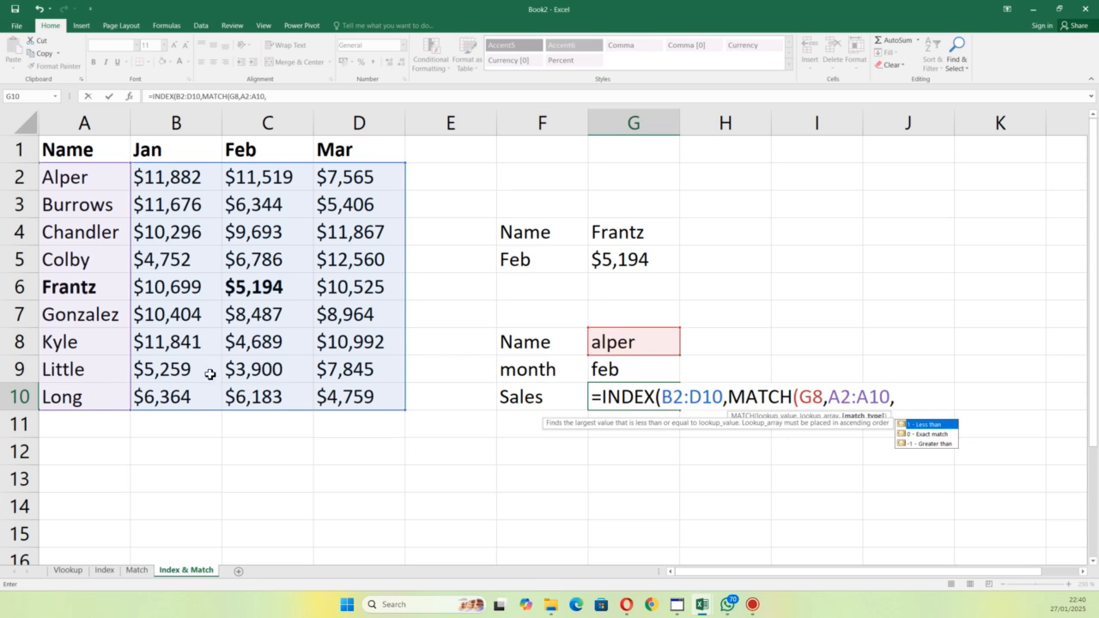
double_click(925, 435)
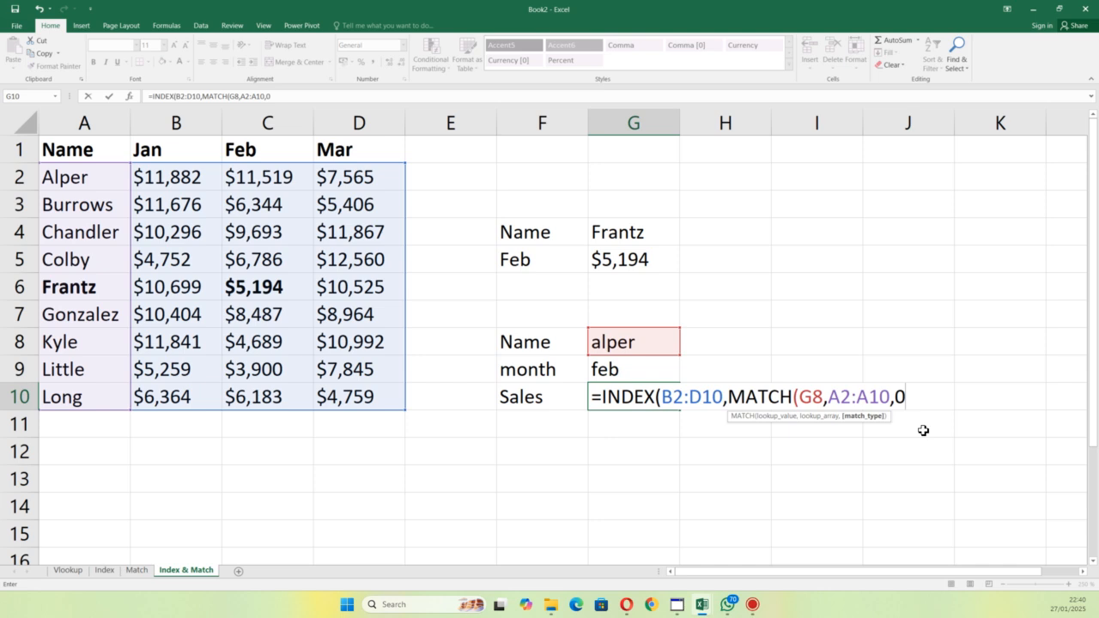
text(),match)
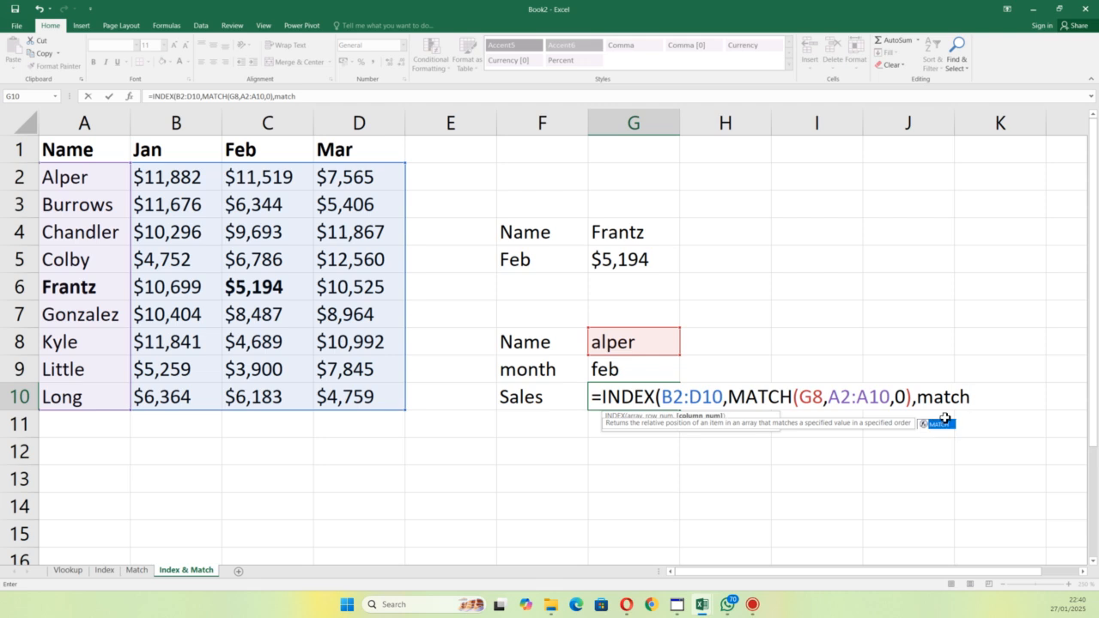
Step: Supply the column number with MATCH(G9,B1:D1,0), an exact match of the month, and complete the formula in G10
click(938, 424)
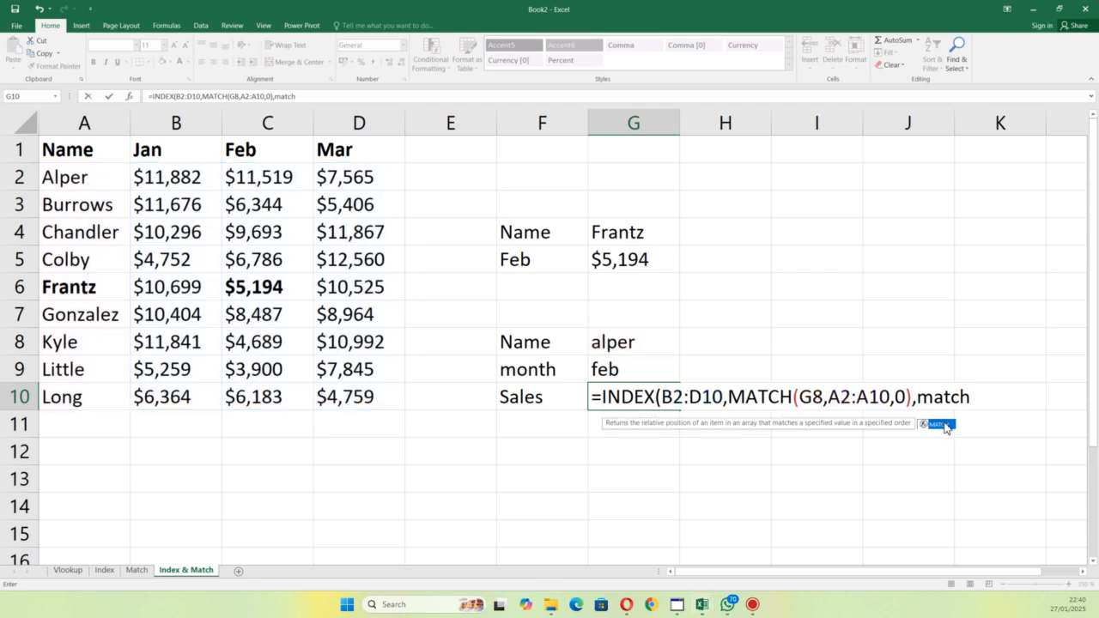
double_click(938, 424)
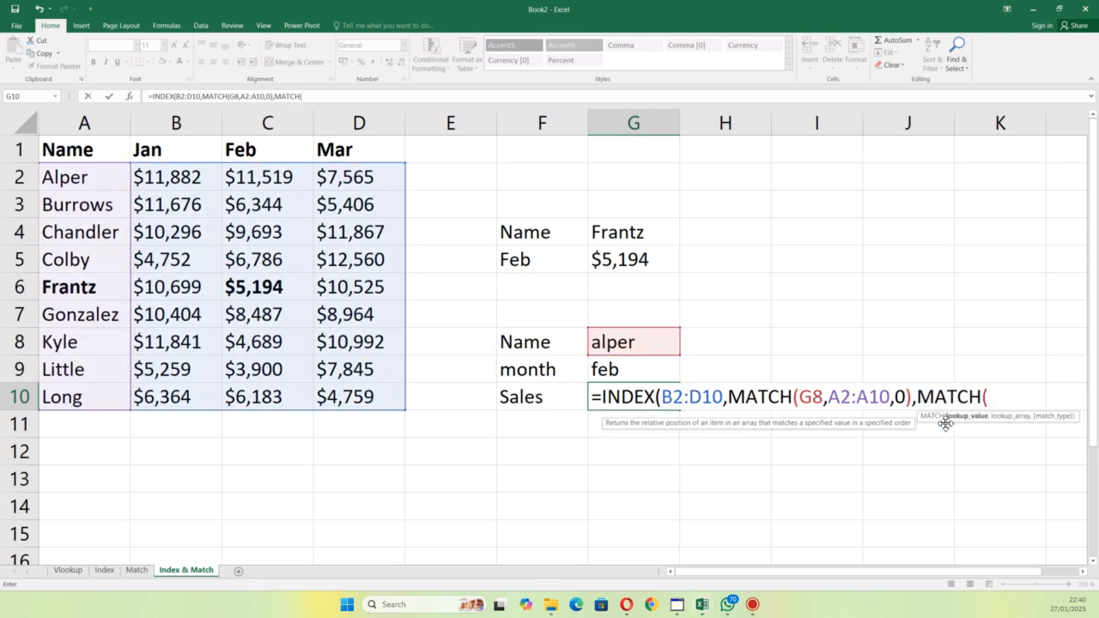
click(620, 368)
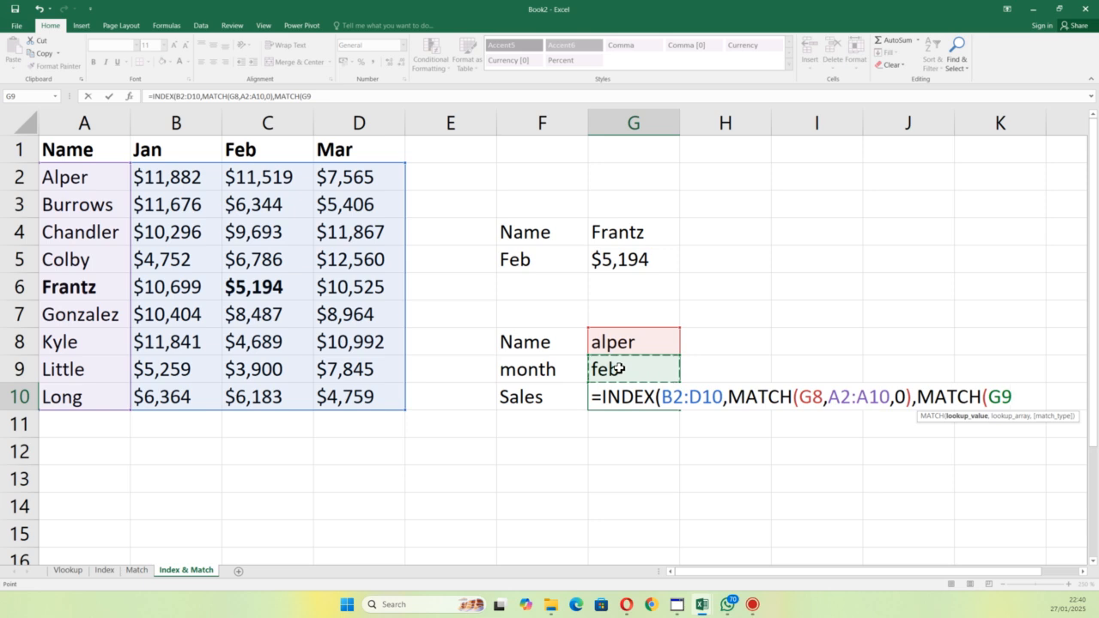
text(,)
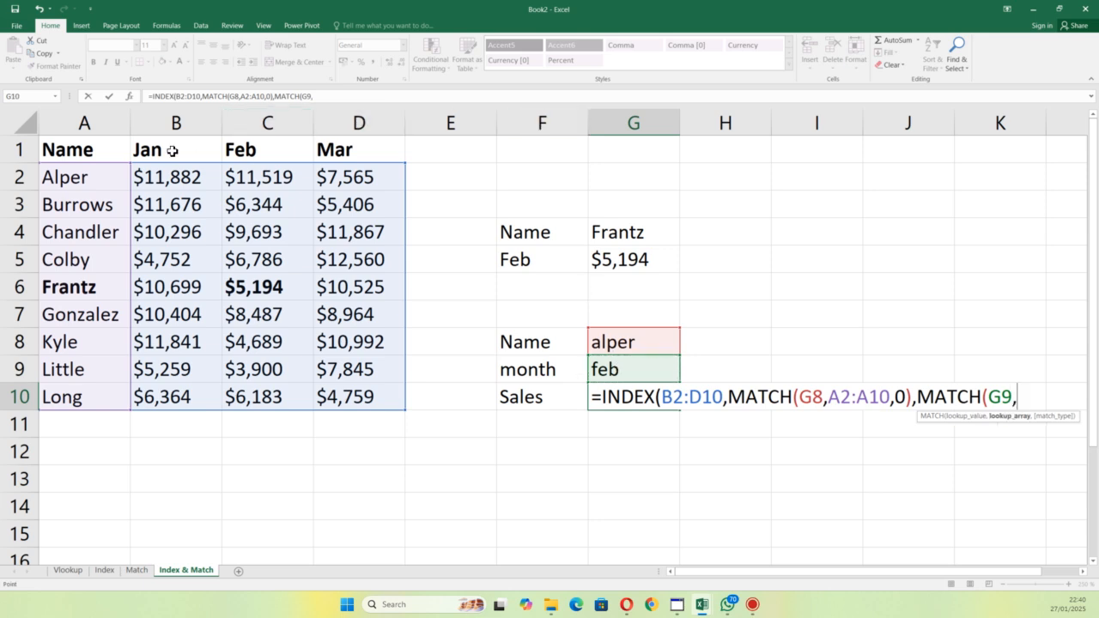
click(200, 151)
drag(235, 152, 350, 152)
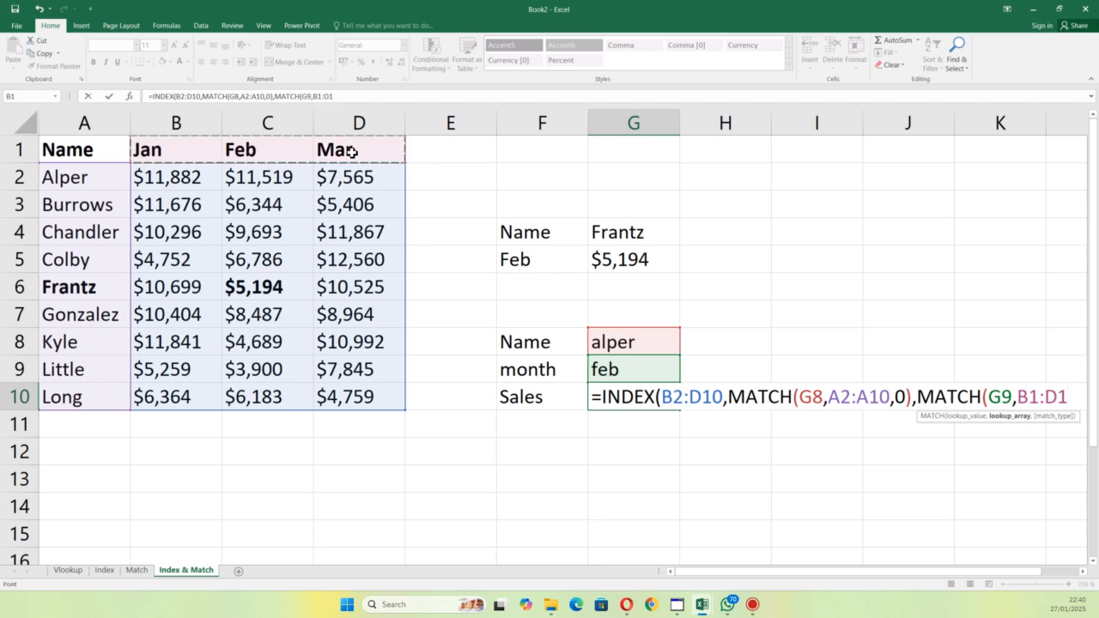
text(,)
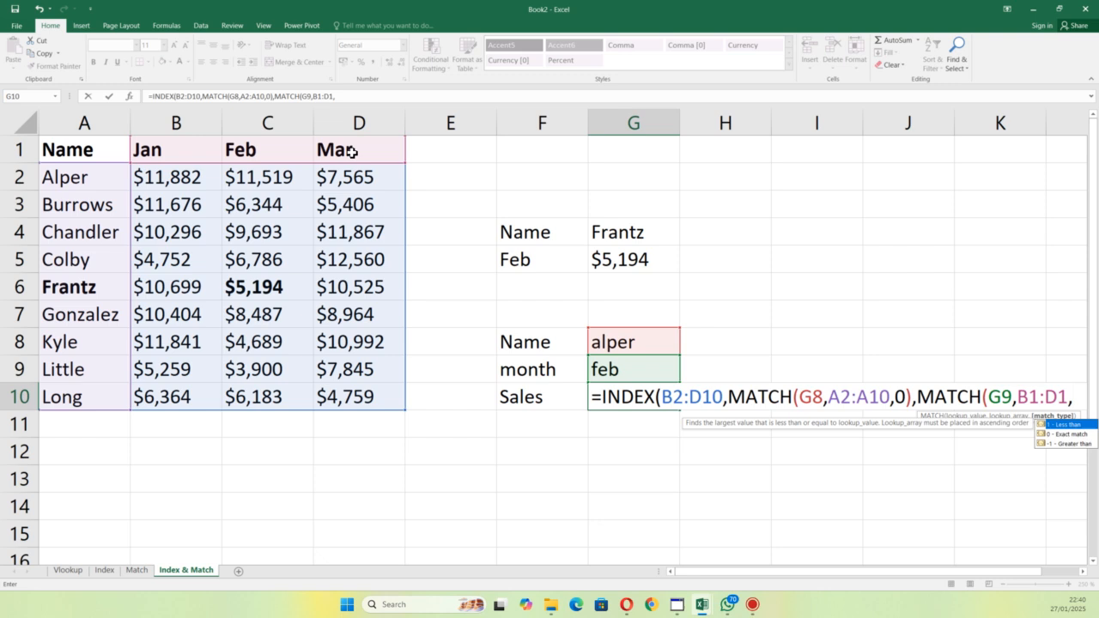
click(1062, 434)
double_click(1062, 436)
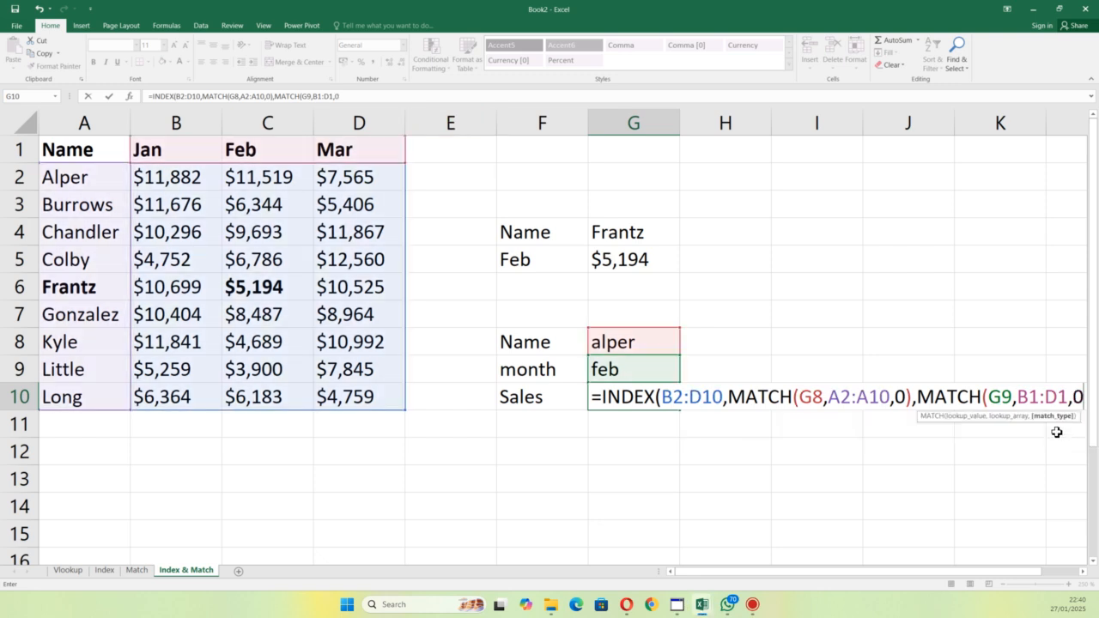
text()))
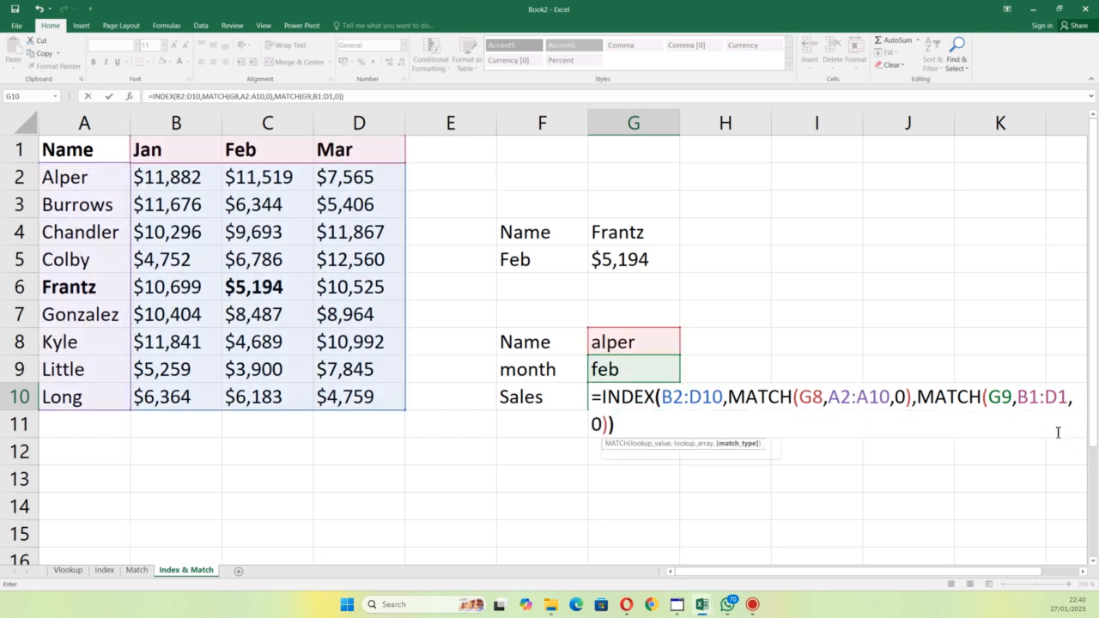
key(Return)
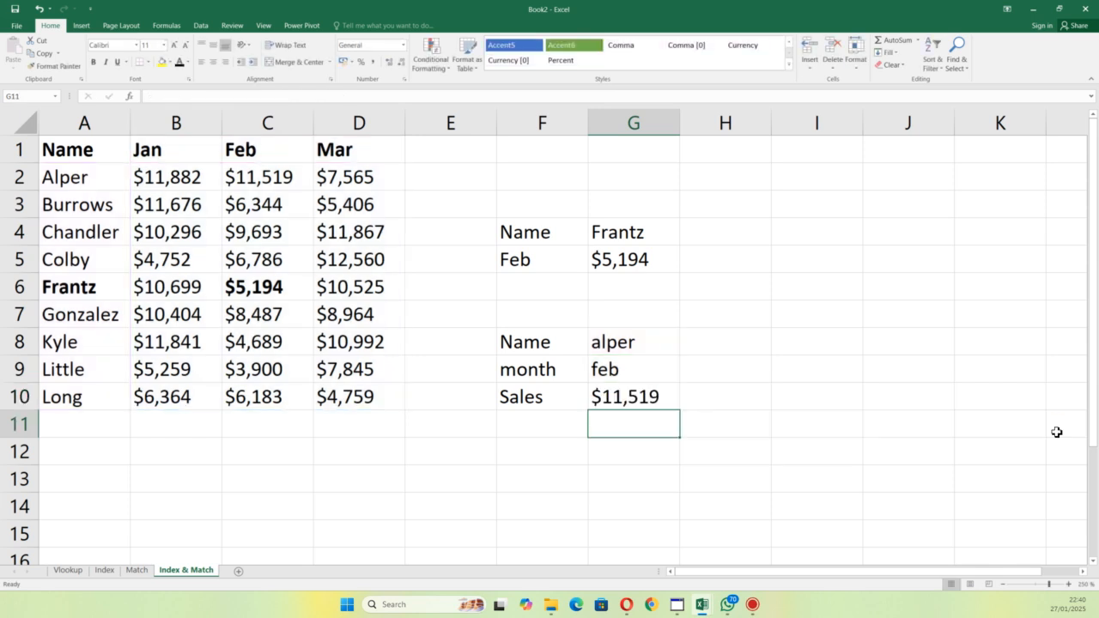
Step: Open the completed Sales lookup formula in G10 to review its references
click(656, 402)
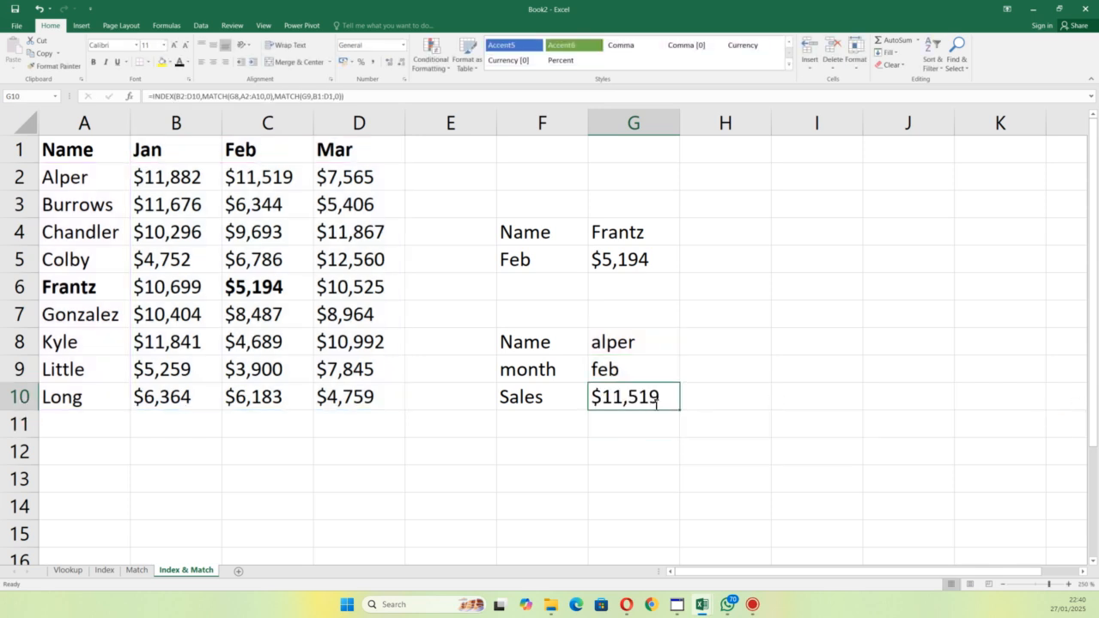
double_click(656, 402)
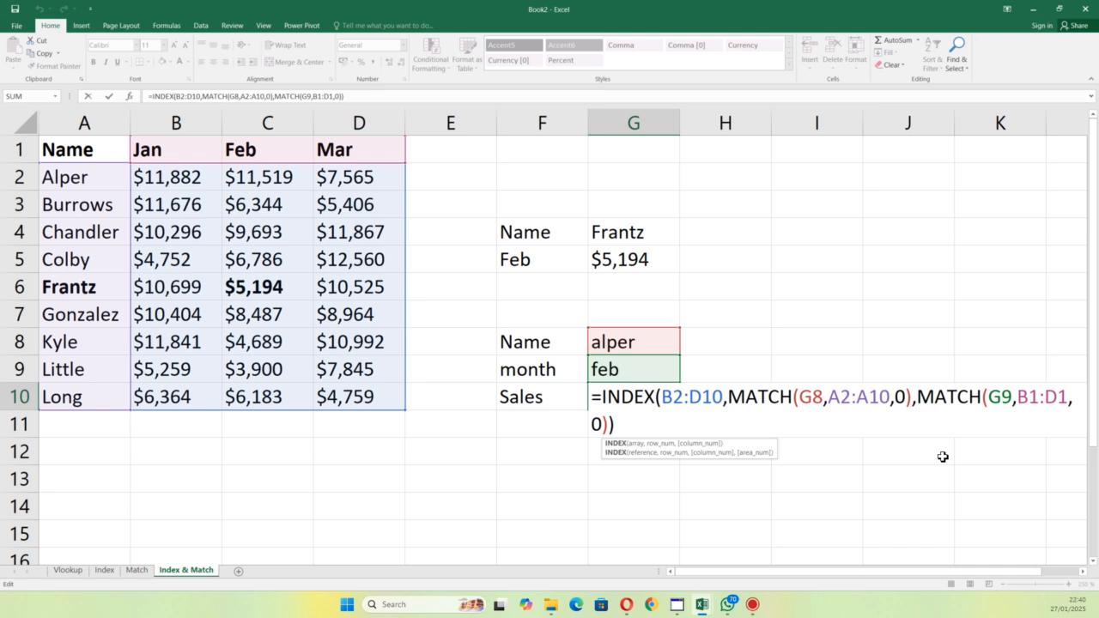